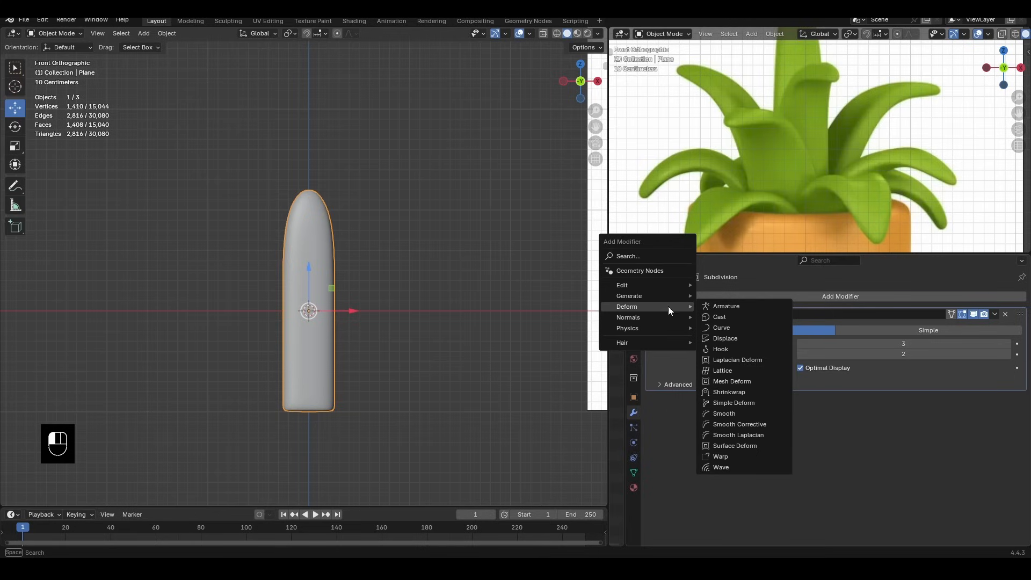
Add a Simple Deform modifier to the leaf and set its deformation mode to Bend
{"action": "left_click", "coordinate": [726, 403]}
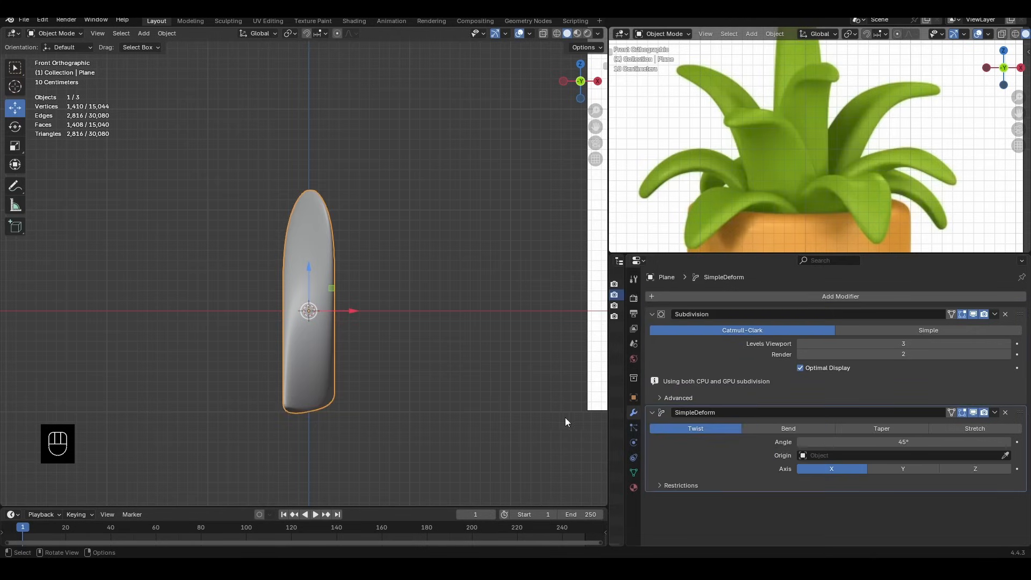
{"action": "middle_click_drag", "start_coordinate": [483, 354], "coordinate": [365, 325]}
{"action": "middle_click_drag", "start_coordinate": [305, 232], "coordinate": [343, 312]}
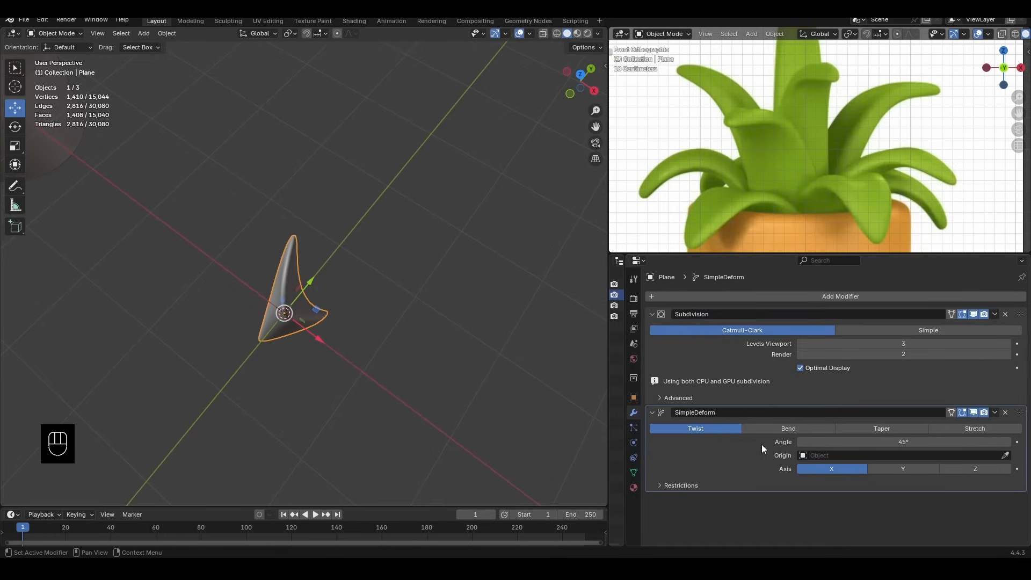
{"action": "middle_click_drag", "start_coordinate": [382, 309], "coordinate": [301, 285]}
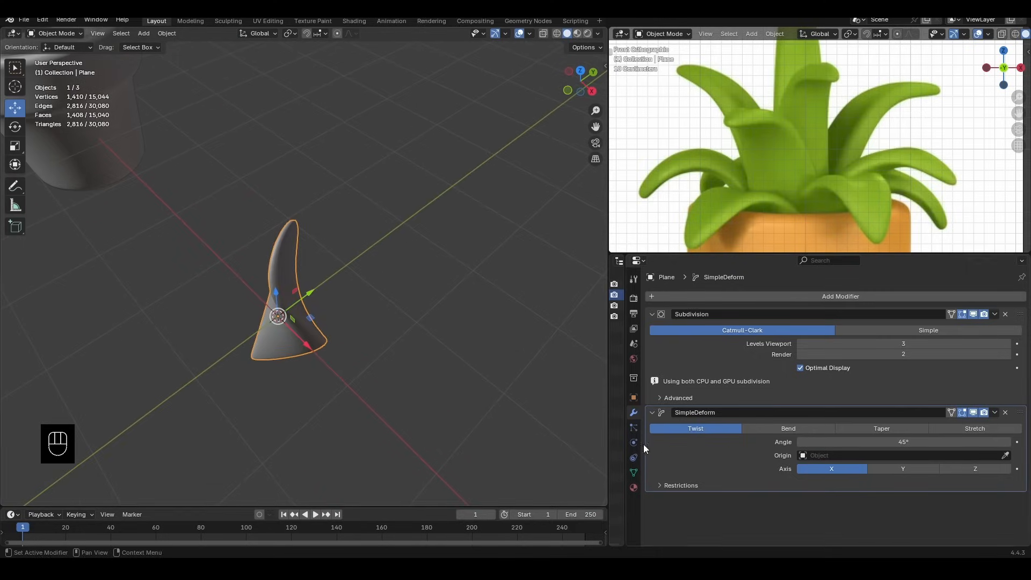
{"action": "left_click", "coordinate": [788, 429]}
{"action": "middle_click_drag", "start_coordinate": [386, 313], "coordinate": [355, 279]}
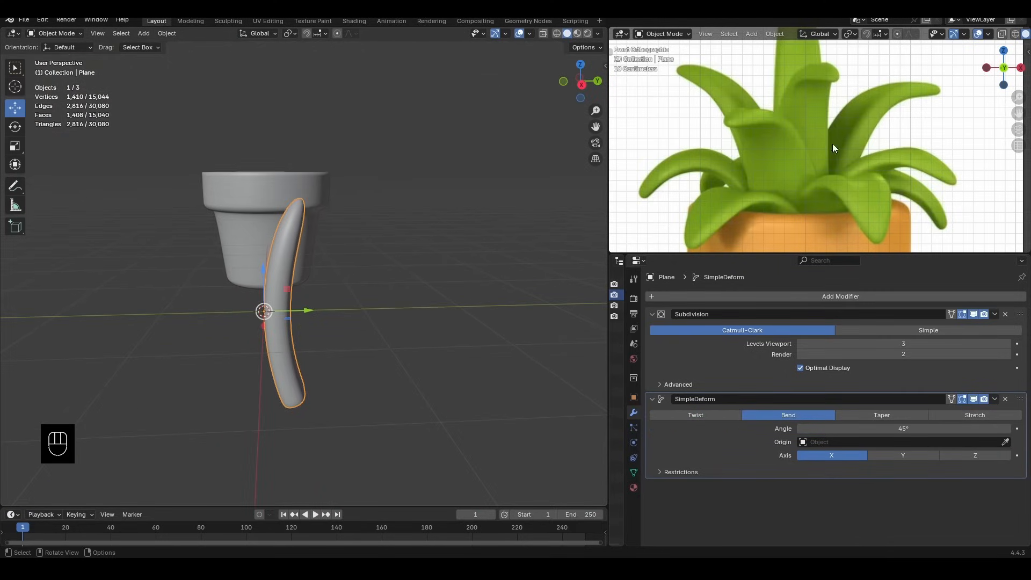
Try the Taper and Stretch deformations on the leaf, reducing the stretch factor to 0.675
{"action": "left_click", "coordinate": [884, 415]}
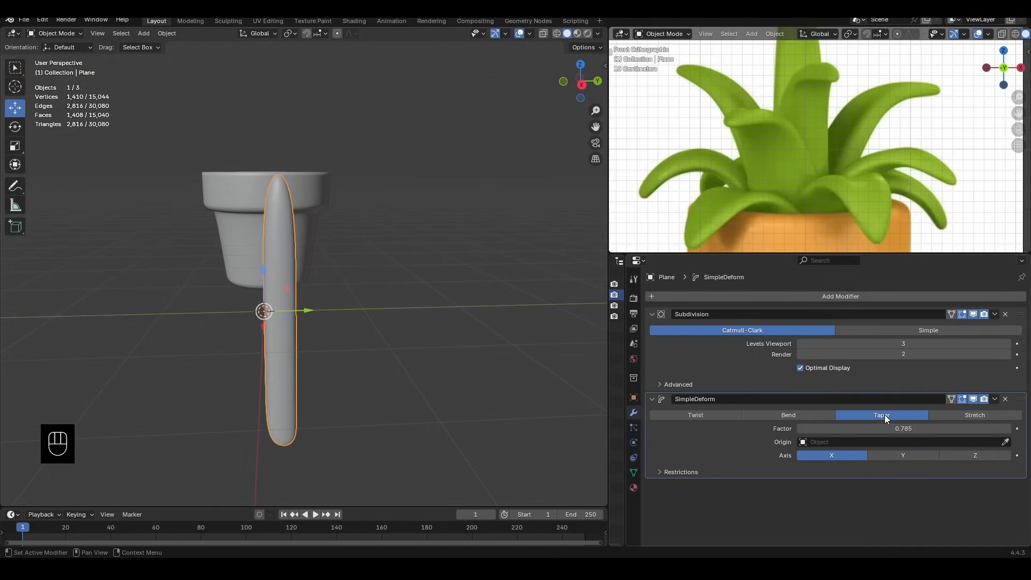
{"action": "middle_click_drag", "start_coordinate": [586, 317], "coordinate": [357, 251]}
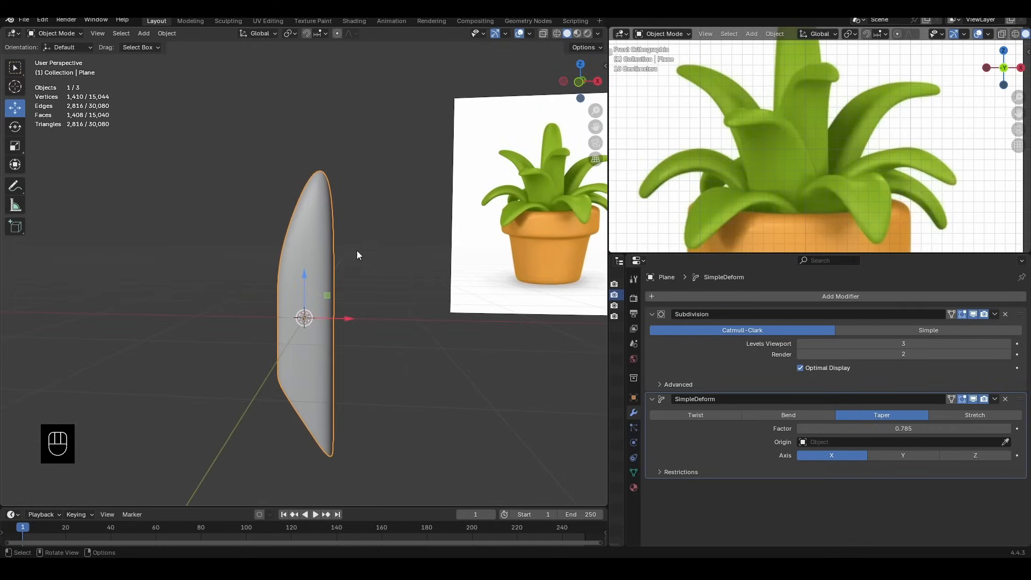
{"action": "left_click", "coordinate": [997, 417]}
{"action": "middle_click_drag", "start_coordinate": [366, 237], "coordinate": [330, 180]}
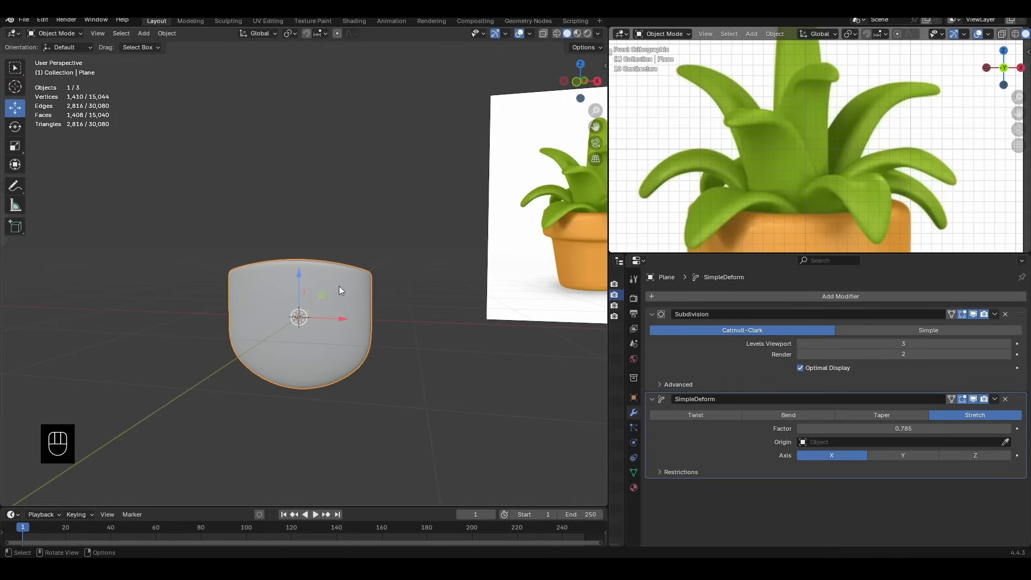
{"action": "mouse_move", "coordinate": [907, 428]}
{"action": "left_mouse_down"}
{"action": "mouse_move", "coordinate": [945, 428]}
{"action": "mouse_move", "coordinate": [792, 429]}
{"action": "mouse_move", "coordinate": [889, 429]}
{"action": "left_mouse_up"}
{"action": "middle_click_drag", "start_coordinate": [359, 323], "coordinate": [314, 359]}
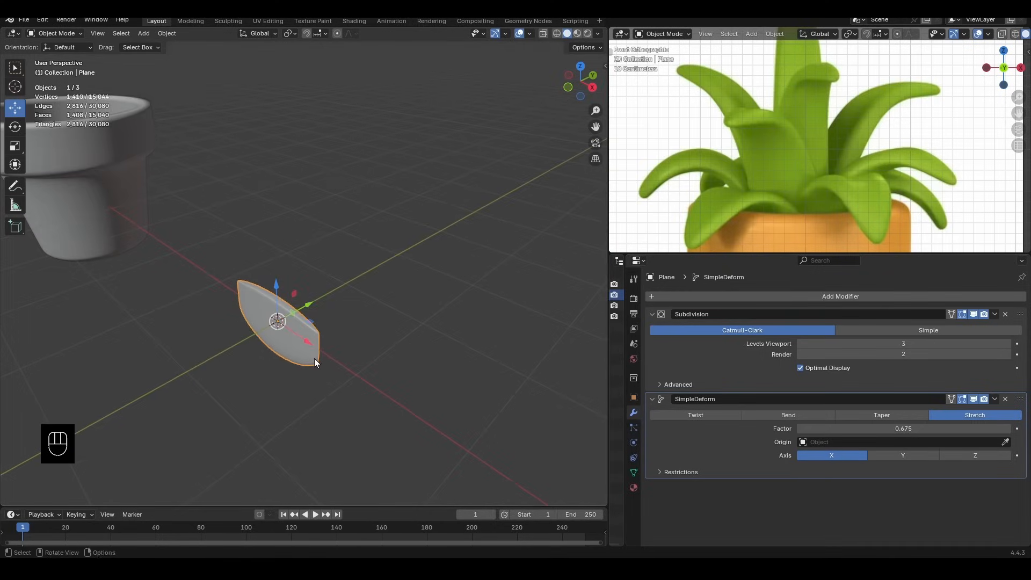
Try a taper factor of -1.241 on the leaf and compare it with the Bend and Twist modes
{"action": "left_click", "coordinate": [908, 417]}
{"action": "left_click_drag", "start_coordinate": [908, 429], "coordinate": [841, 429]}
{"action": "left_click", "coordinate": [782, 415]}
{"action": "left_click", "coordinate": [719, 416]}
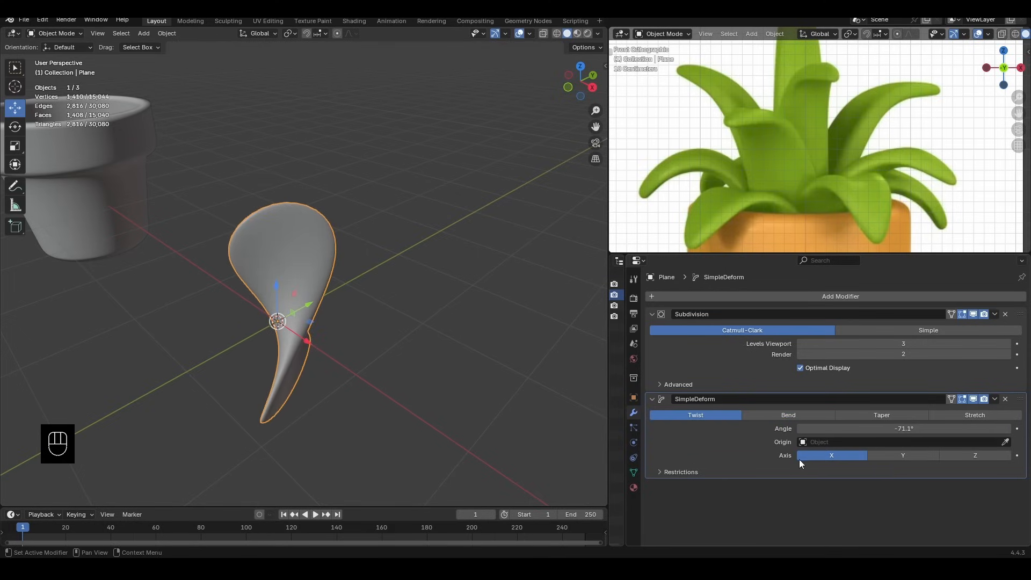
Compare the leaf's Twist and Taper deformations on different axes, and try Stretch on the Z axis
{"action": "left_click", "coordinate": [913, 455]}
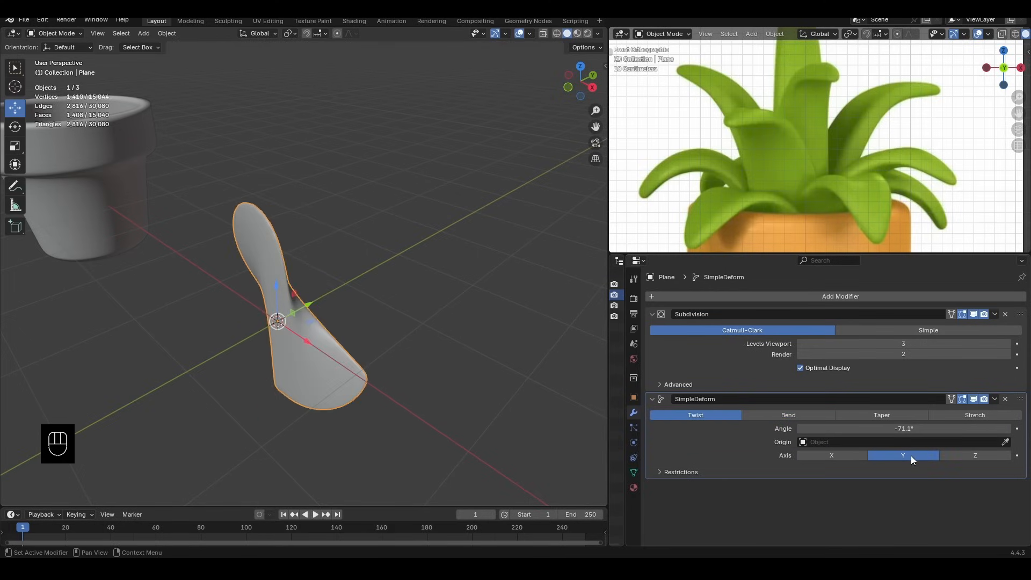
{"action": "left_click", "coordinate": [983, 456]}
{"action": "left_click", "coordinate": [865, 415]}
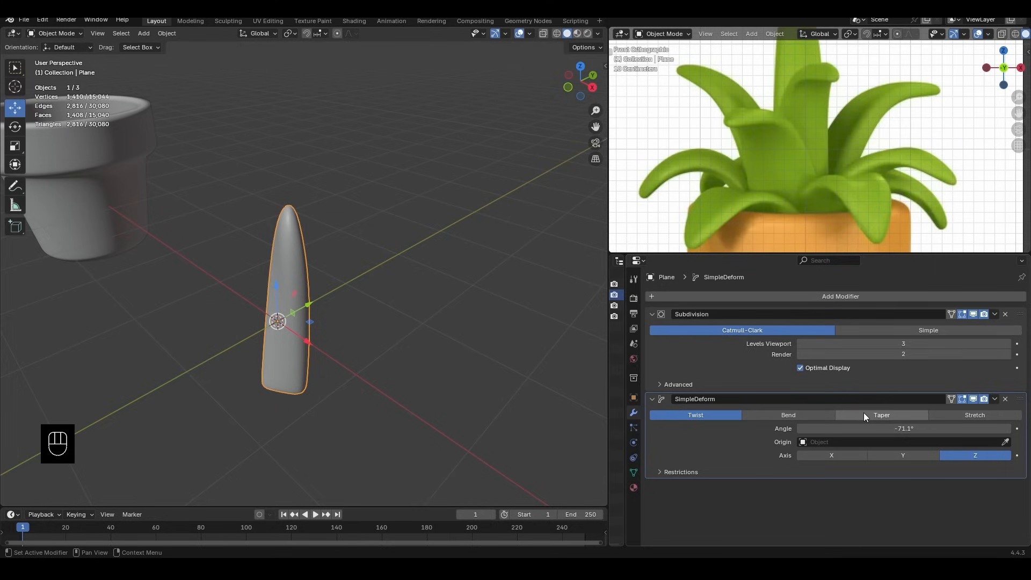
{"action": "left_click", "coordinate": [900, 456]}
{"action": "left_click", "coordinate": [846, 456]}
{"action": "left_click", "coordinate": [956, 456]}
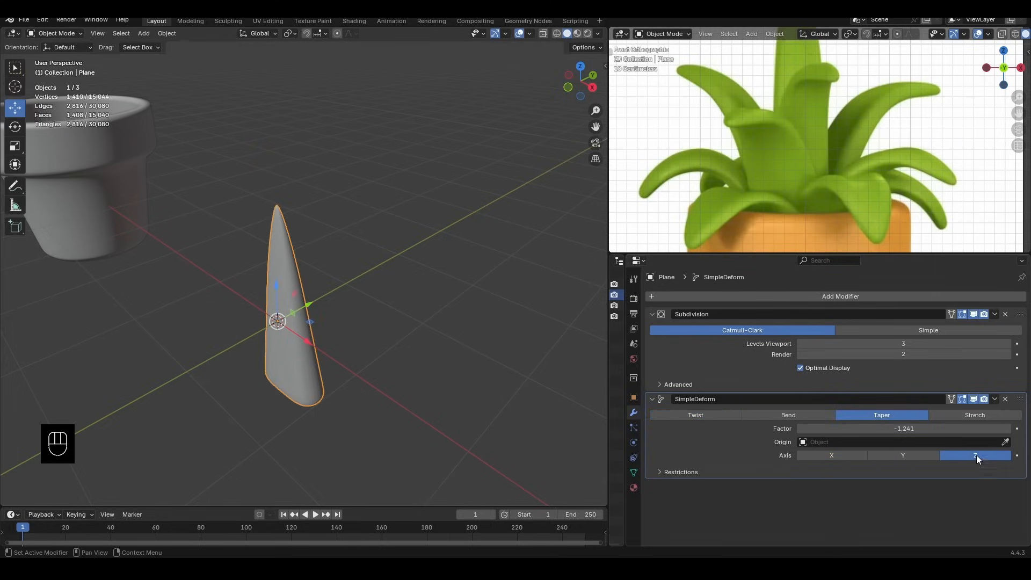
{"action": "left_click", "coordinate": [967, 416]}
Set the leaf's Simple Deform to Bend on the X axis with an angle of -51.2°, after comparing the other axes
{"action": "left_click", "coordinate": [798, 415]}
{"action": "left_click", "coordinate": [869, 456]}
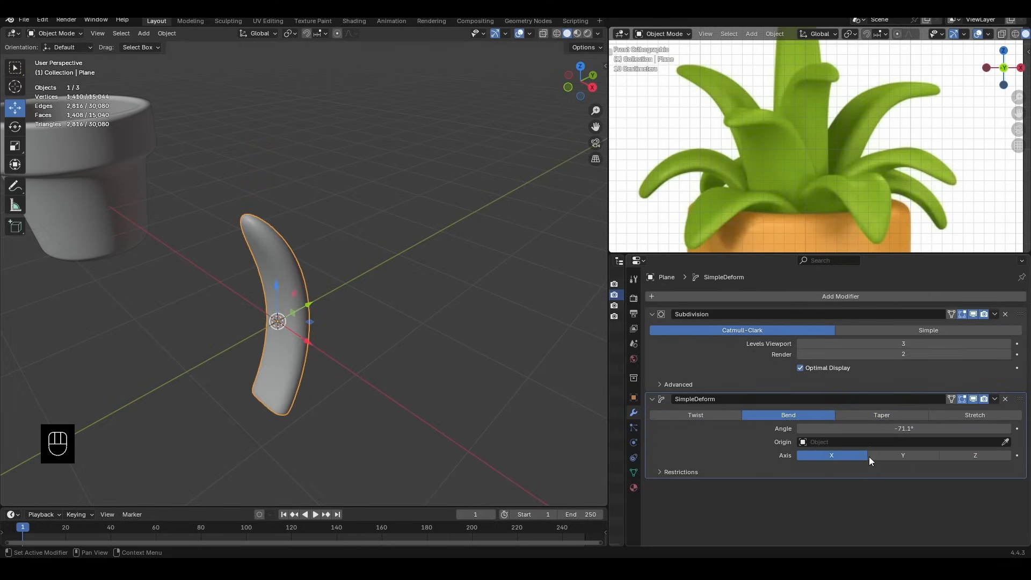
{"action": "left_click", "coordinate": [963, 459]}
{"action": "left_click", "coordinate": [830, 457]}
{"action": "left_click", "coordinate": [913, 457]}
{"action": "left_click", "coordinate": [976, 456]}
{"action": "middle_click_drag", "start_coordinate": [371, 346], "coordinate": [295, 318]}
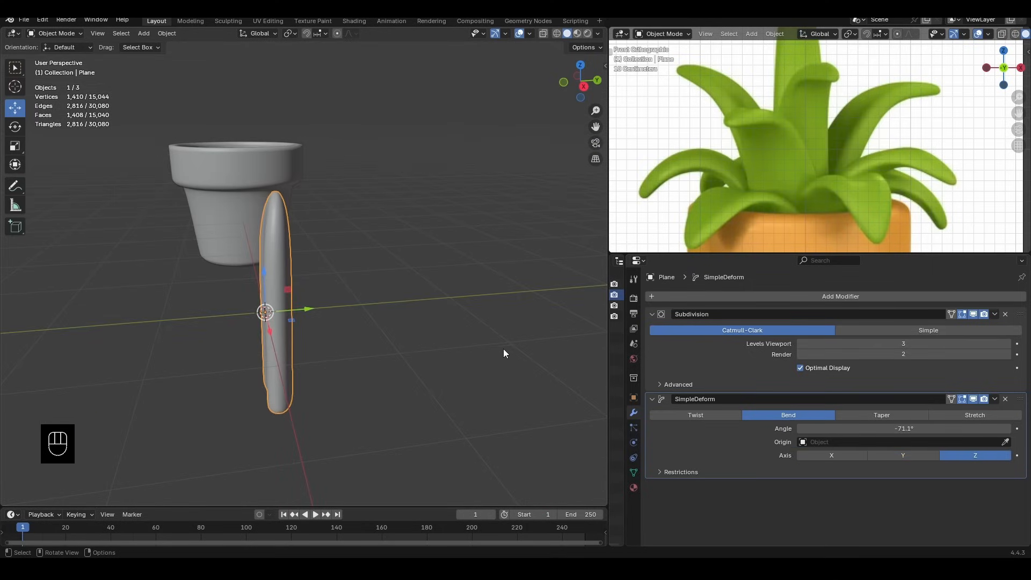
{"action": "left_click", "coordinate": [852, 456]}
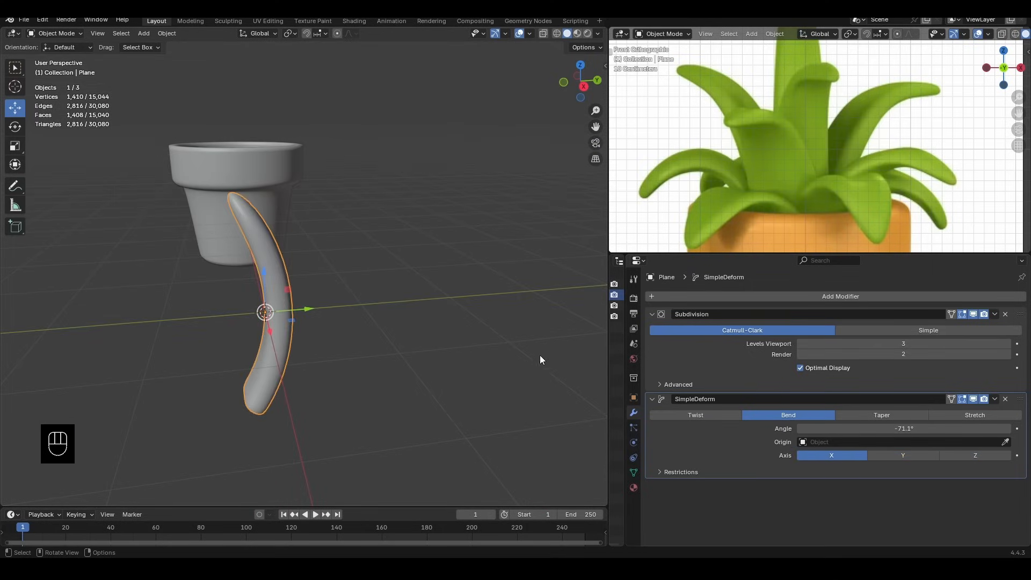
{"action": "mouse_move", "coordinate": [833, 428]}
{"action": "left_mouse_down"}
{"action": "mouse_move", "coordinate": [782, 428]}
{"action": "mouse_move", "coordinate": [844, 429]}
{"action": "left_mouse_up"}
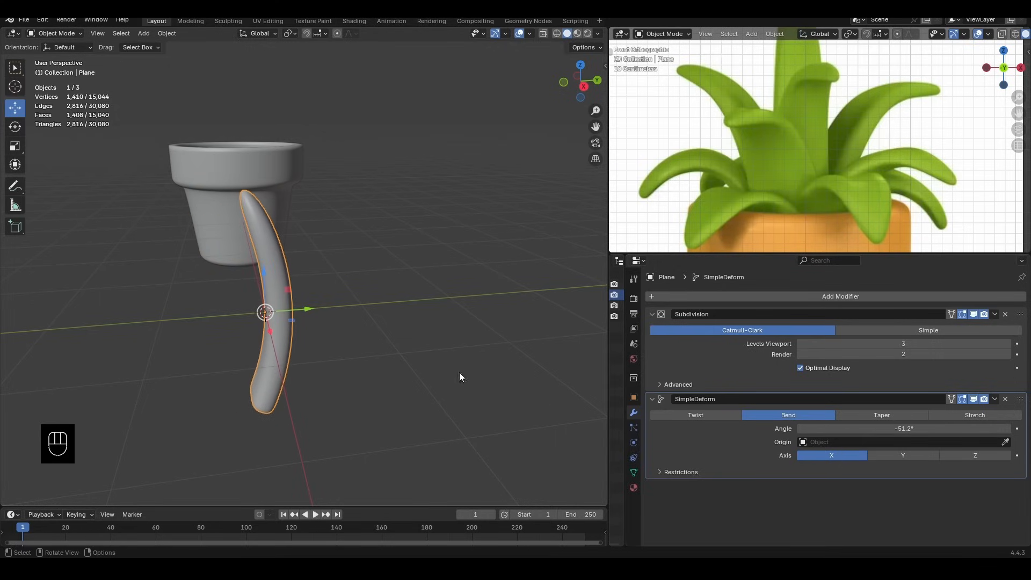
Examine the bent leaf's curve and flat base from the front, the side and below
{"action": "middle_click_drag", "start_coordinate": [460, 375], "coordinate": [285, 277]}
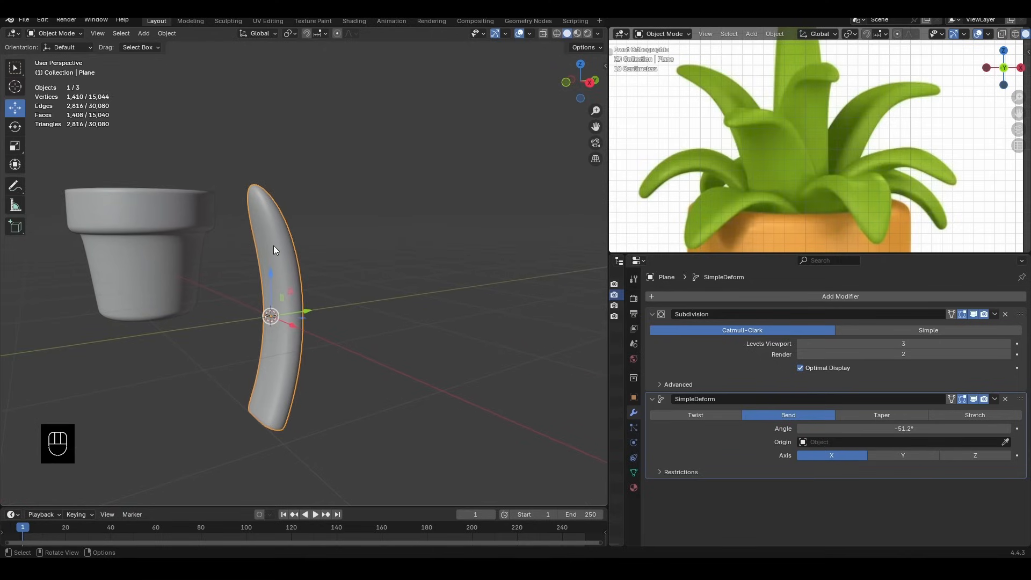
{"action": "key", "text": "KP_1"}
{"action": "middle_click_drag", "start_coordinate": [333, 288], "coordinate": [301, 294]}
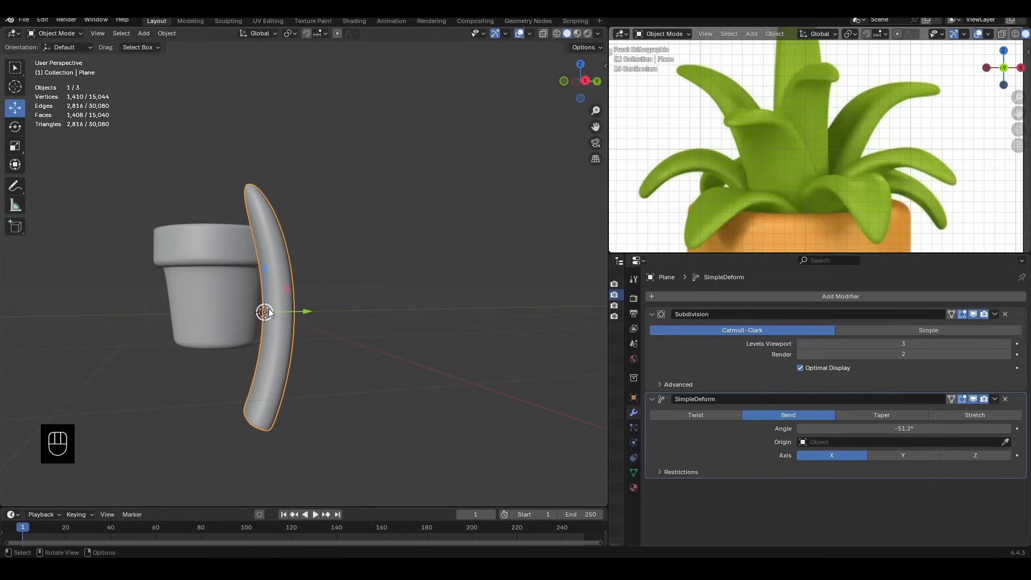
{"action": "middle_click_drag", "start_coordinate": [272, 424], "coordinate": [324, 360]}
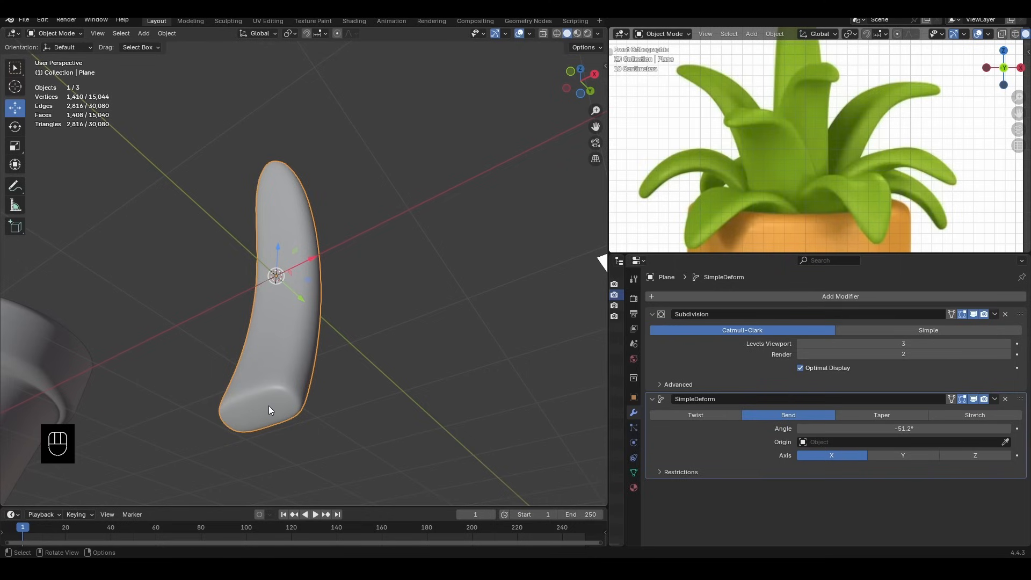
{"action": "middle_click_drag", "start_coordinate": [269, 407], "coordinate": [305, 330]}
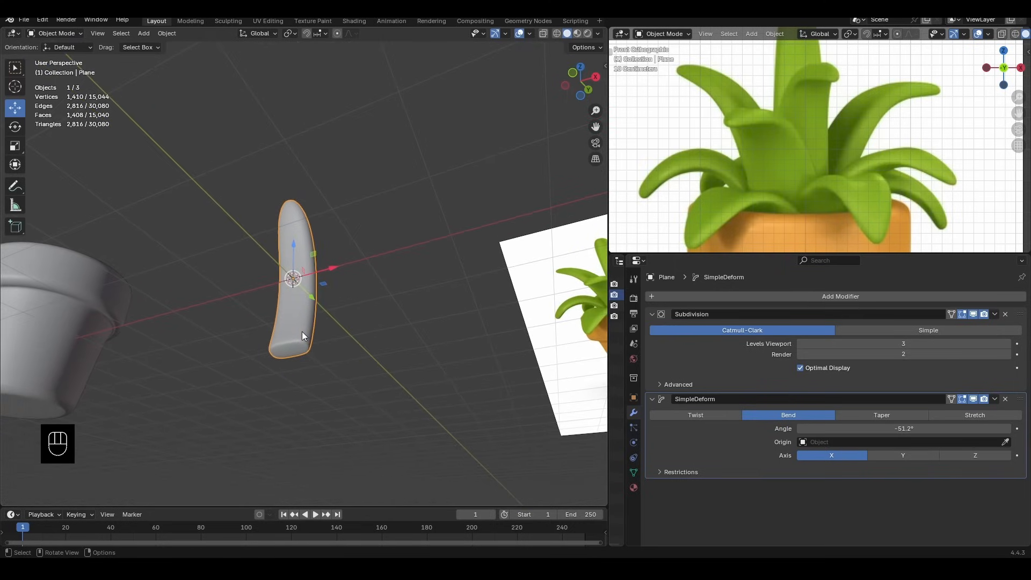
{"action": "scroll", "coordinate": [286, 347], "scroll_direction": "up", "scroll_amount": 2}
Compare the leaf's straight edit-mode cage with its bent shape, and check its position relative to the pot and reference image
{"action": "key", "text": "Tab"}
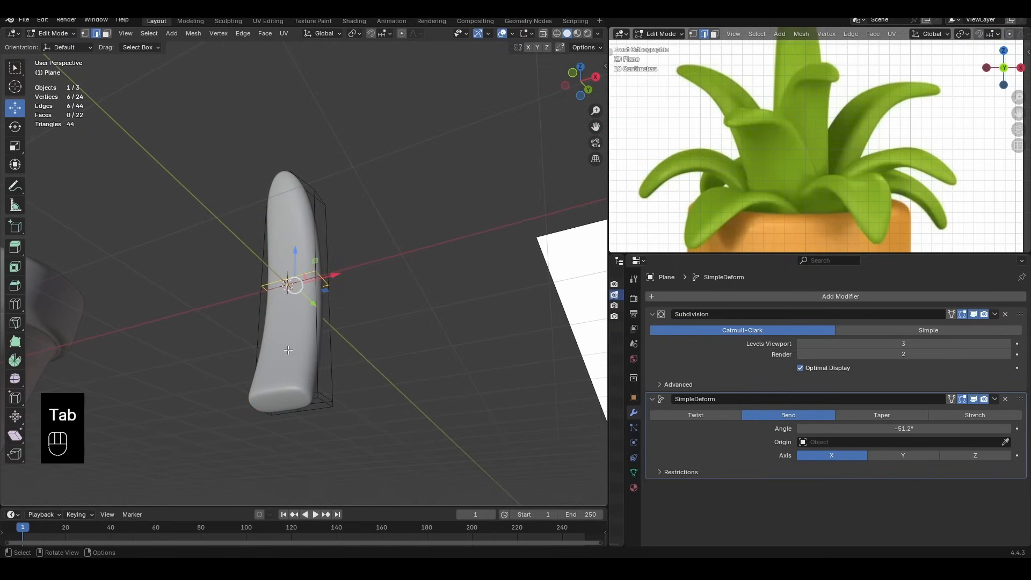
{"action": "key", "text": "Tab"}
{"action": "key", "text": "Tab"}
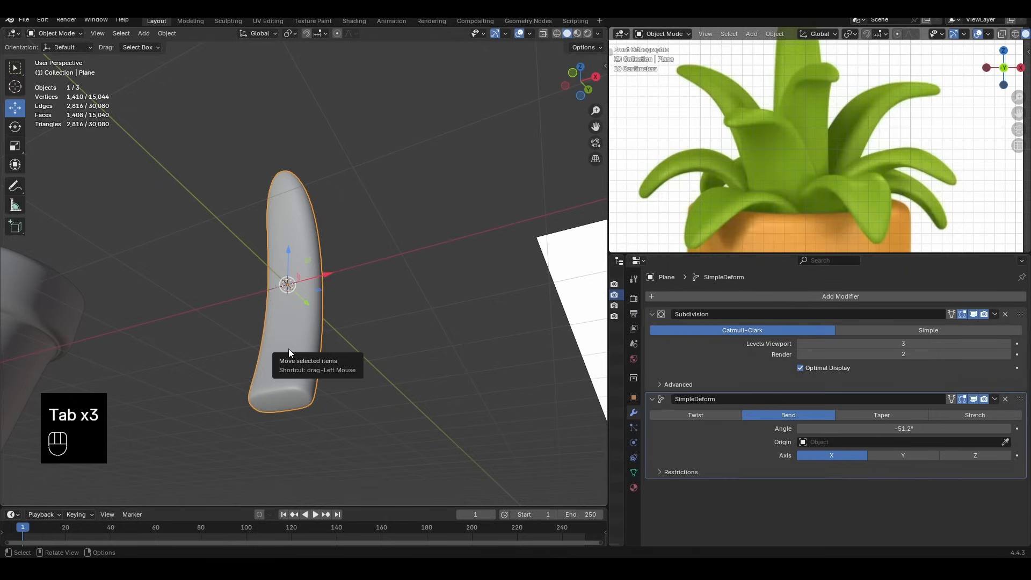
{"action": "key", "text": "Tab"}
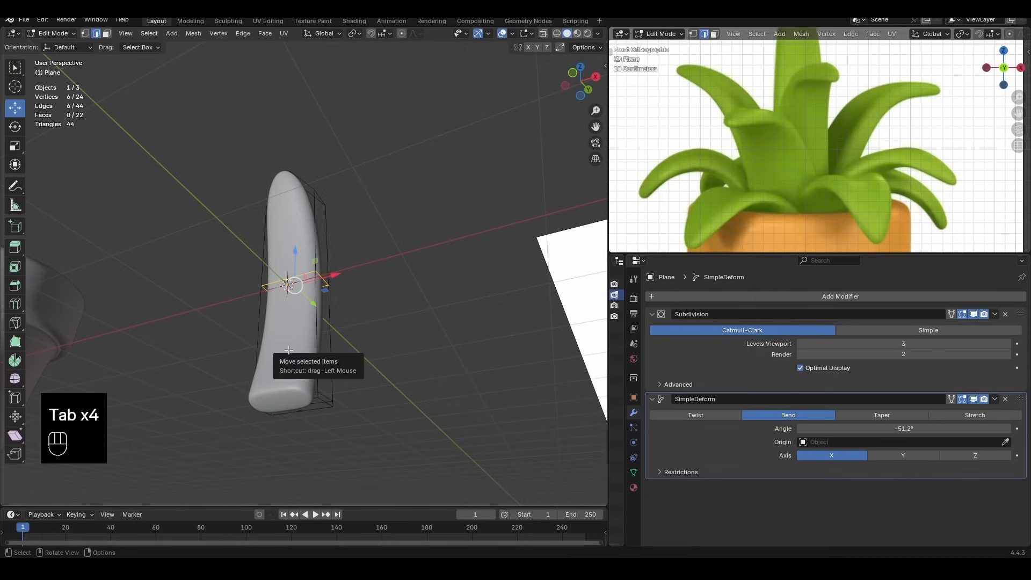
{"action": "middle_click_drag", "start_coordinate": [377, 273], "coordinate": [402, 322]}
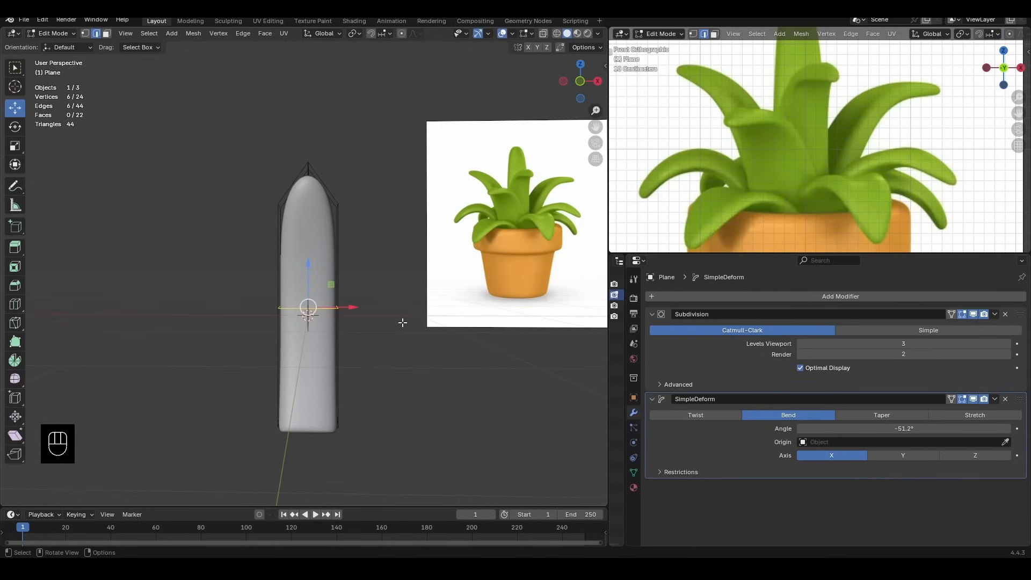
{"action": "key", "text": "KP_1"}
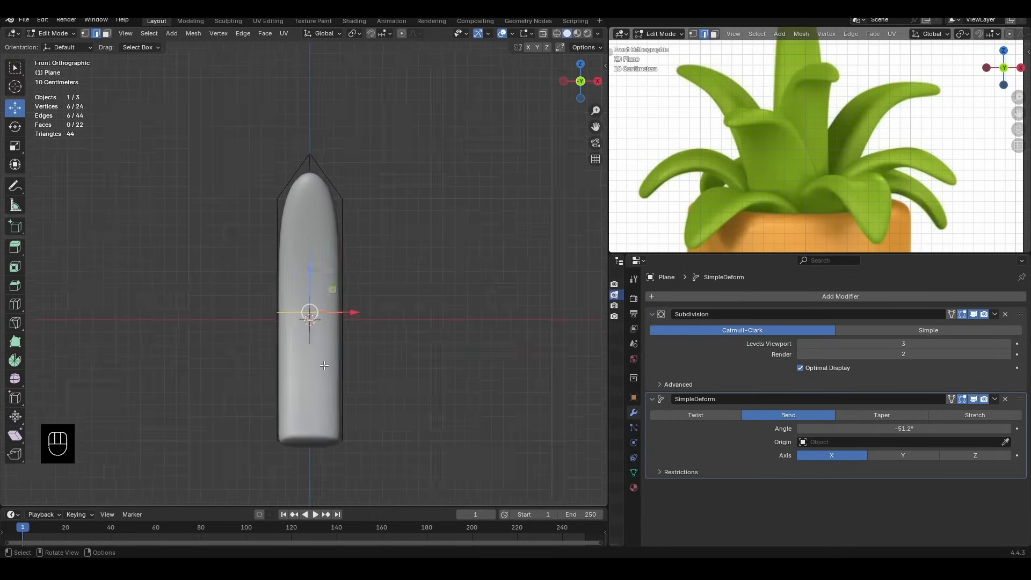
{"action": "middle_click_drag", "start_coordinate": [380, 329], "coordinate": [231, 336]}
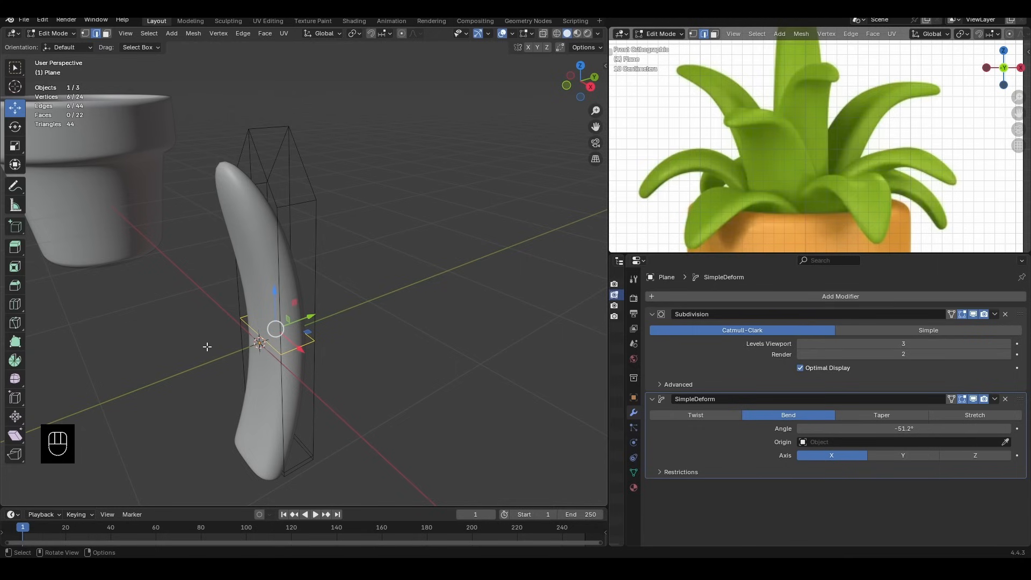
{"action": "scroll", "coordinate": [215, 349], "scroll_direction": "down", "scroll_amount": 6}
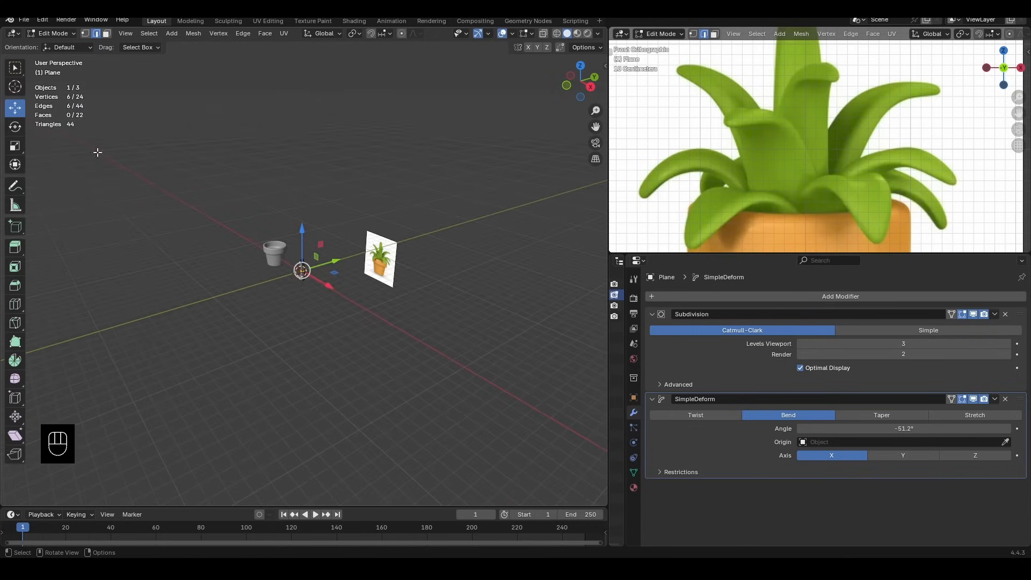
{"action": "key", "text": "KP_1"}
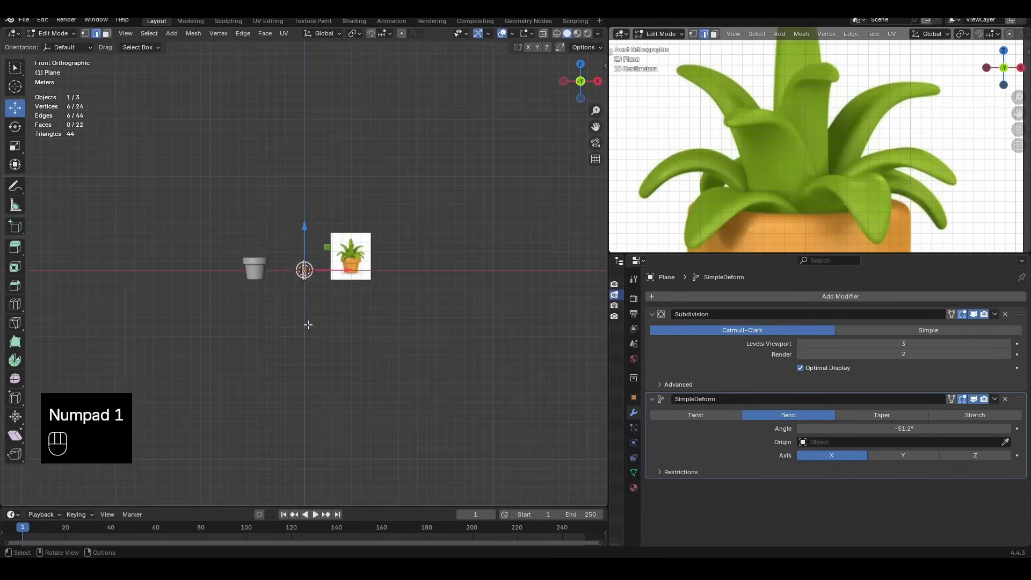
{"action": "scroll", "coordinate": [306, 264], "scroll_direction": "up", "scroll_amount": 13}
{"action": "mouse_move", "coordinate": [317, 279]}
{"action": "middle_mouse_down"}
{"action": "mouse_move", "coordinate": [267, 356]}
{"action": "mouse_move", "coordinate": [320, 296]}
{"action": "middle_mouse_up"}
{"action": "scroll", "coordinate": [268, 360], "scroll_direction": "up", "scroll_amount": 4}
{"action": "scroll", "coordinate": [322, 301], "scroll_direction": "down", "scroll_amount": 7}
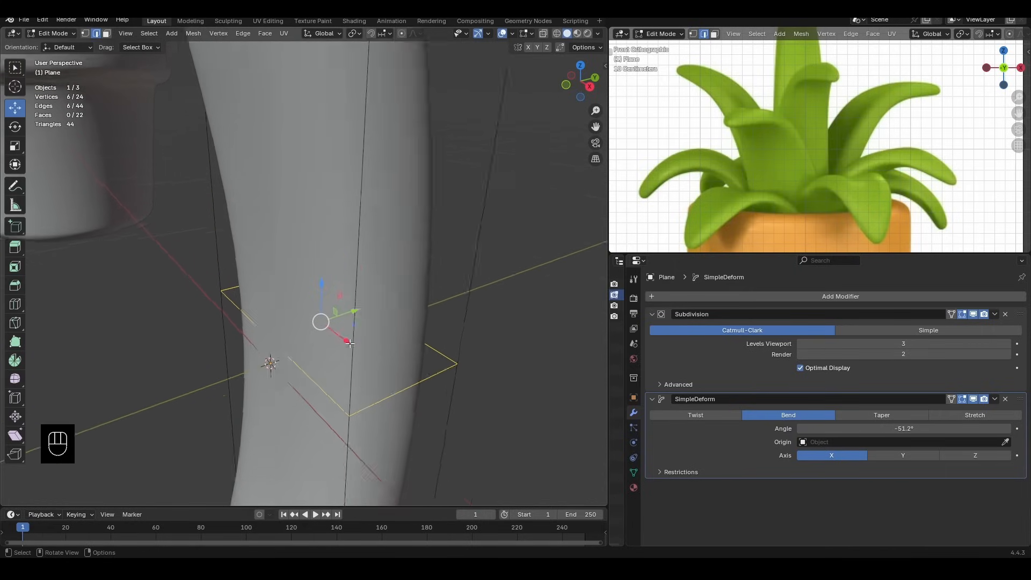
Return to Object Mode and try moving the leaf about 1.54 m along the Y axis, away from the 3D cursor
{"action": "key", "text": "Tab"}
{"action": "left_click_drag", "start_coordinate": [323, 283], "coordinate": [452, 297]}
{"action": "middle_click_drag", "start_coordinate": [452, 297], "coordinate": [337, 292]}
{"action": "scroll", "coordinate": [317, 284], "scroll_direction": "up", "scroll_amount": 4}
{"action": "scroll", "coordinate": [320, 286], "scroll_direction": "down", "scroll_amount": 3}
{"action": "middle_click_drag", "start_coordinate": [365, 115], "coordinate": [376, 124]}
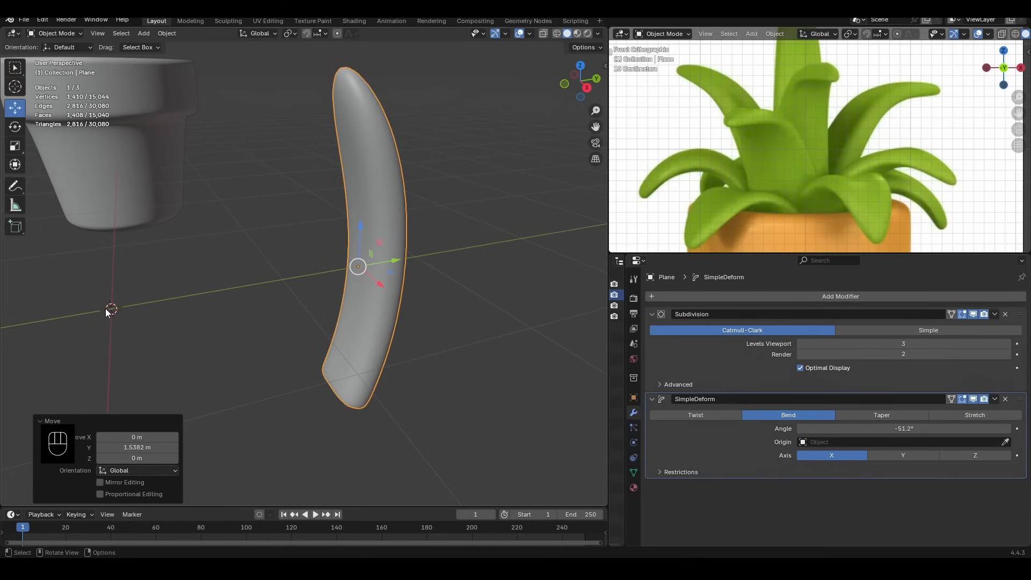
{"action": "scroll", "coordinate": [188, 323], "scroll_direction": "down", "scroll_amount": 3}
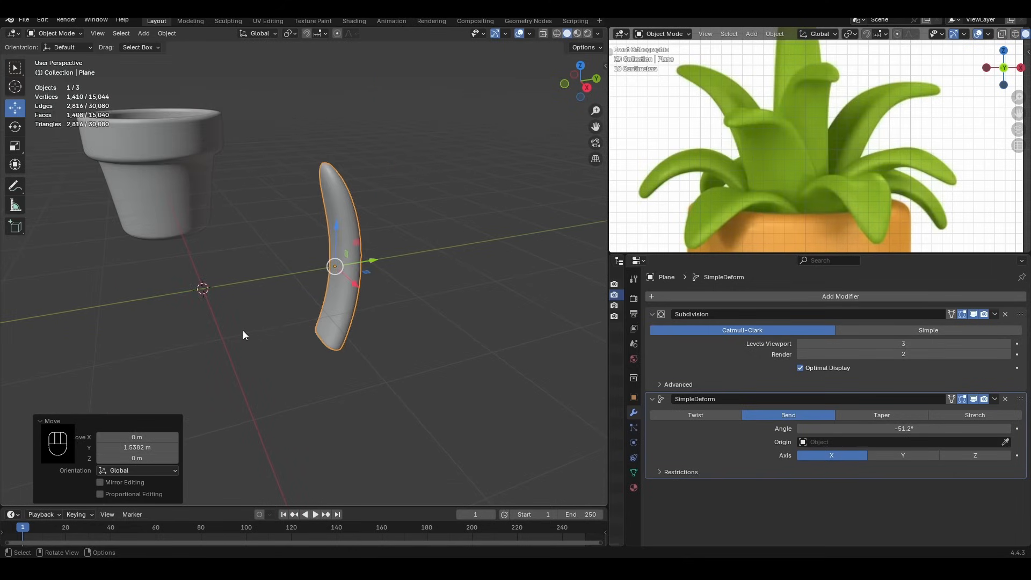
{"action": "mouse_move", "coordinate": [295, 275]}
{"action": "middle_mouse_down"}
{"action": "mouse_move", "coordinate": [318, 267]}
{"action": "mouse_move", "coordinate": [302, 272]}
{"action": "middle_mouse_up"}
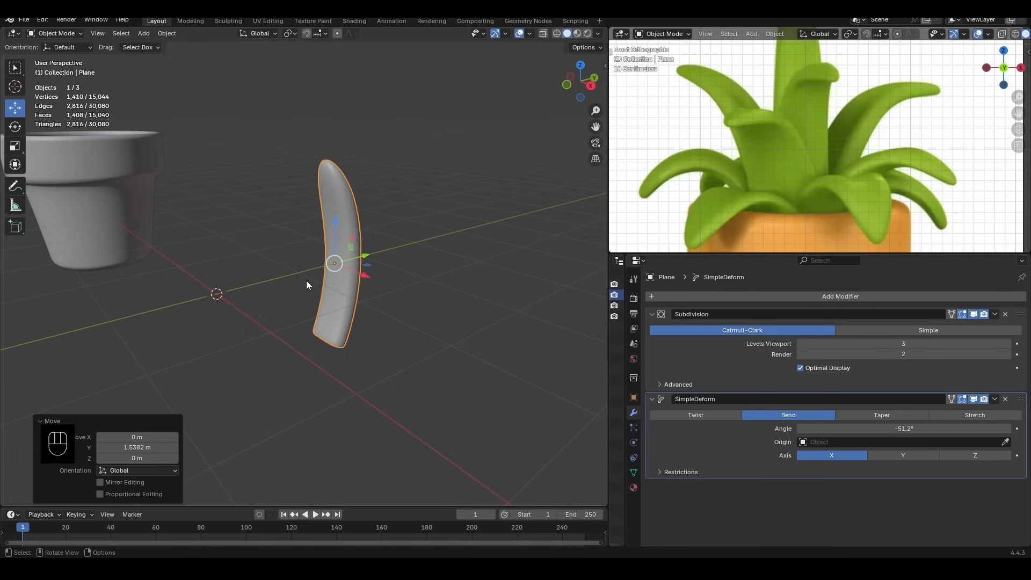
Try raising the leaf about 0.93 m along the Z axis, and undo both the vertical and the Y-axis move
{"action": "key", "text": "g"}
{"action": "key", "text": "z"}
{"action": "left_click", "coordinate": [306, 250]}
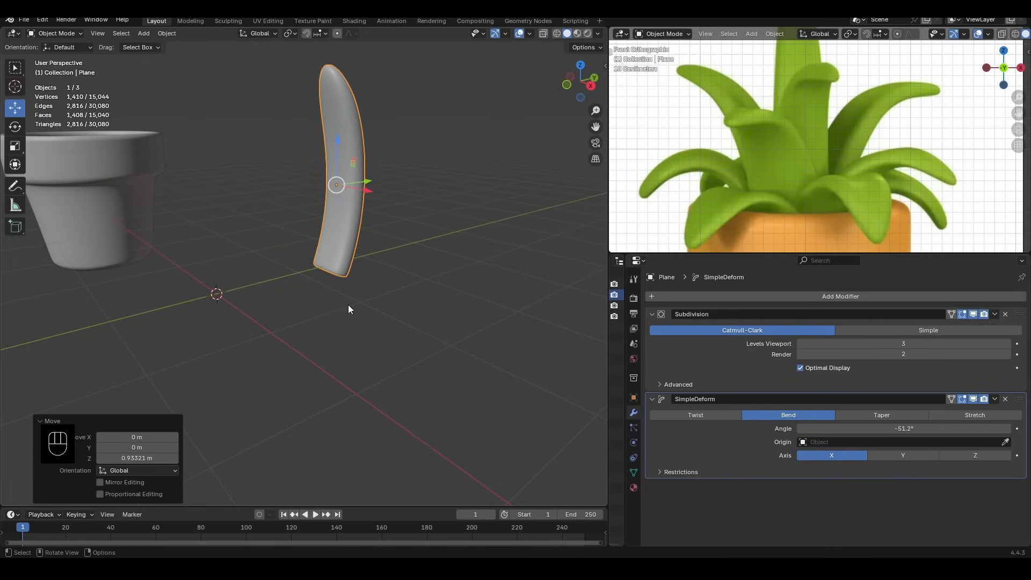
{"action": "key", "text": "ctrl+z"}
{"action": "key", "text": "ctrl+z"}
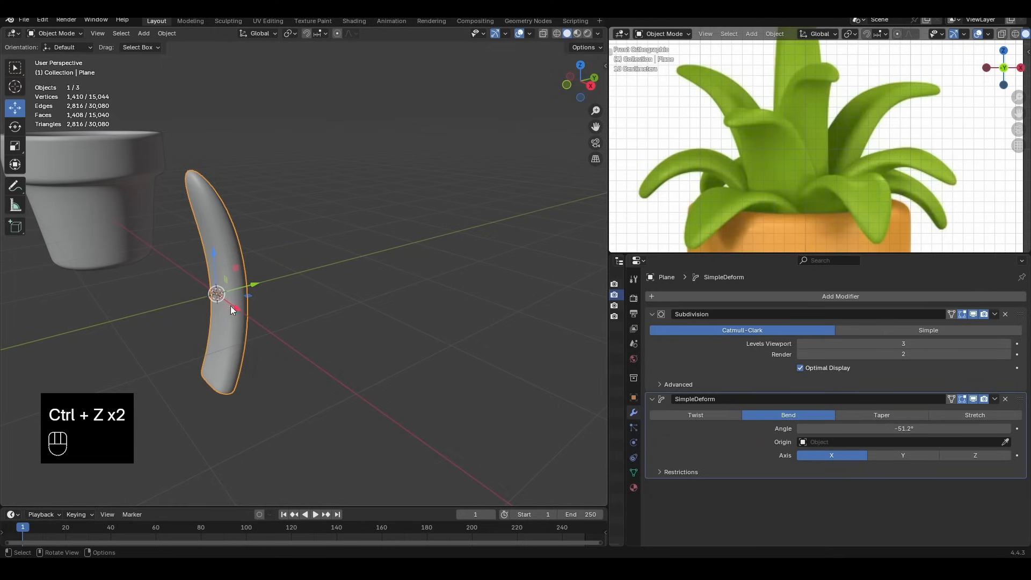
{"action": "middle_click_drag", "start_coordinate": [230, 305], "coordinate": [320, 308], "text": "shift"}
{"action": "scroll", "coordinate": [372, 294], "scroll_direction": "up", "scroll_amount": 2}
{"action": "scroll", "coordinate": [371, 294], "scroll_direction": "down", "scroll_amount": 3}
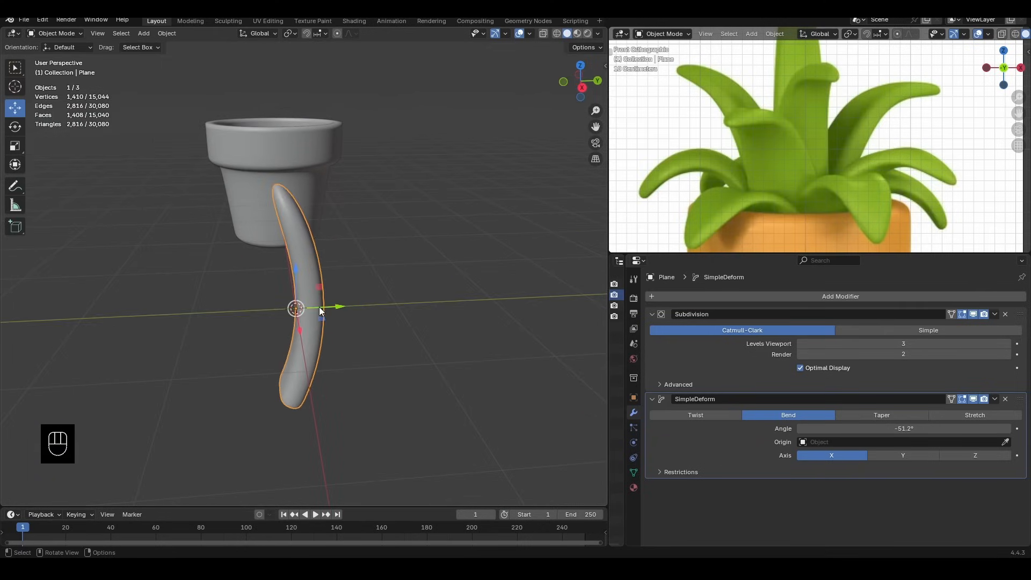
Move the leaf about 0.68 m along the Y axis and select its whole mesh in Edit Mode
{"action": "left_click_drag", "start_coordinate": [321, 311], "coordinate": [391, 320]}
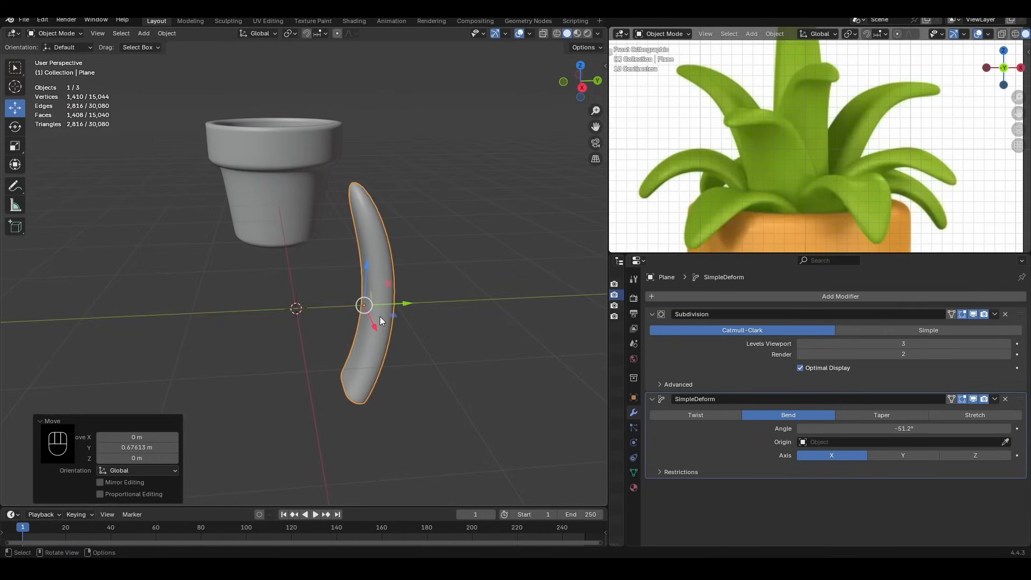
{"action": "key", "text": "Tab"}
{"action": "key", "text": "a"}
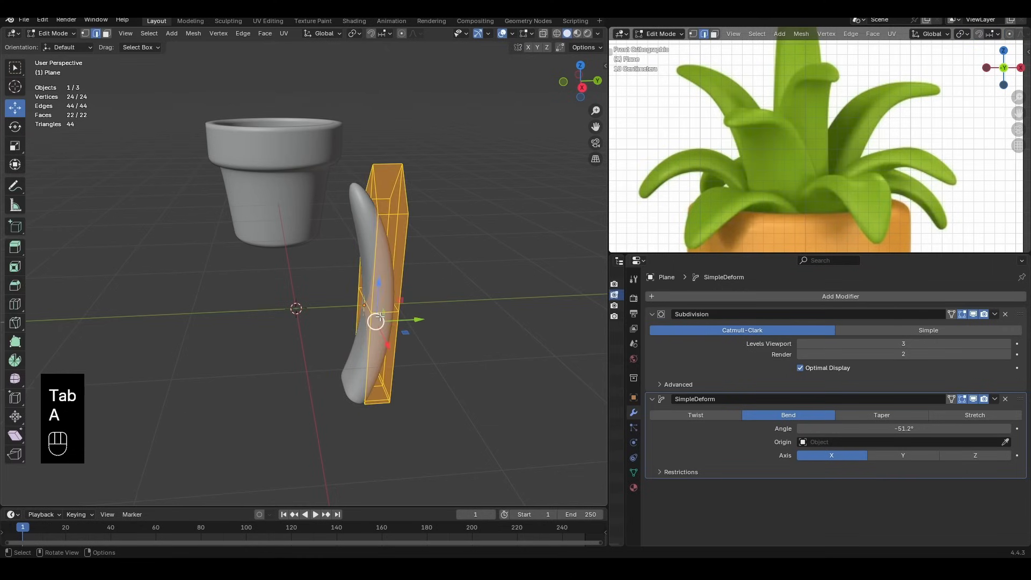
{"action": "key", "text": "g"}
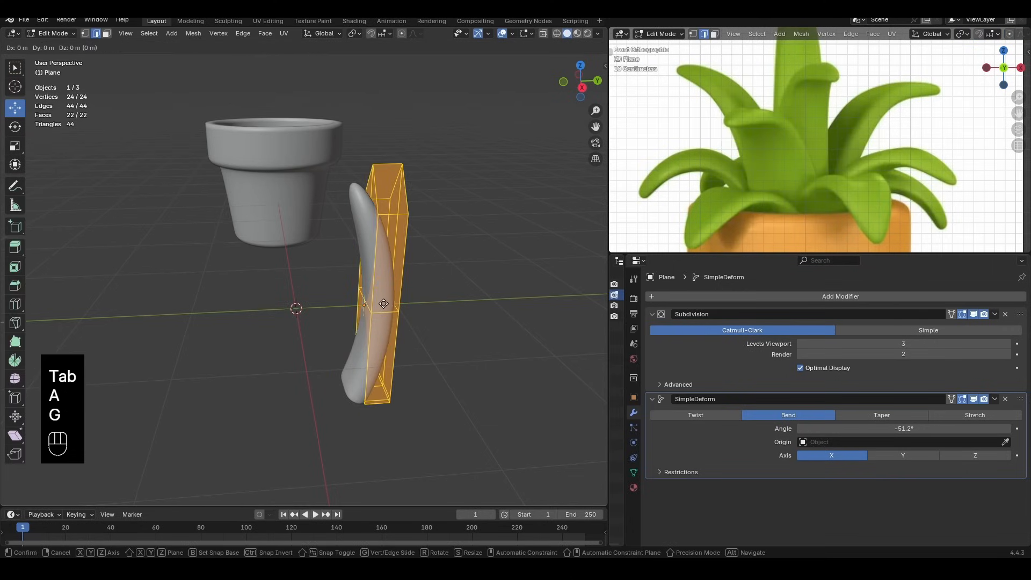
{"action": "key", "text": "g"}
{"action": "key", "text": "z"}
{"action": "right_click", "coordinate": [380, 298]}
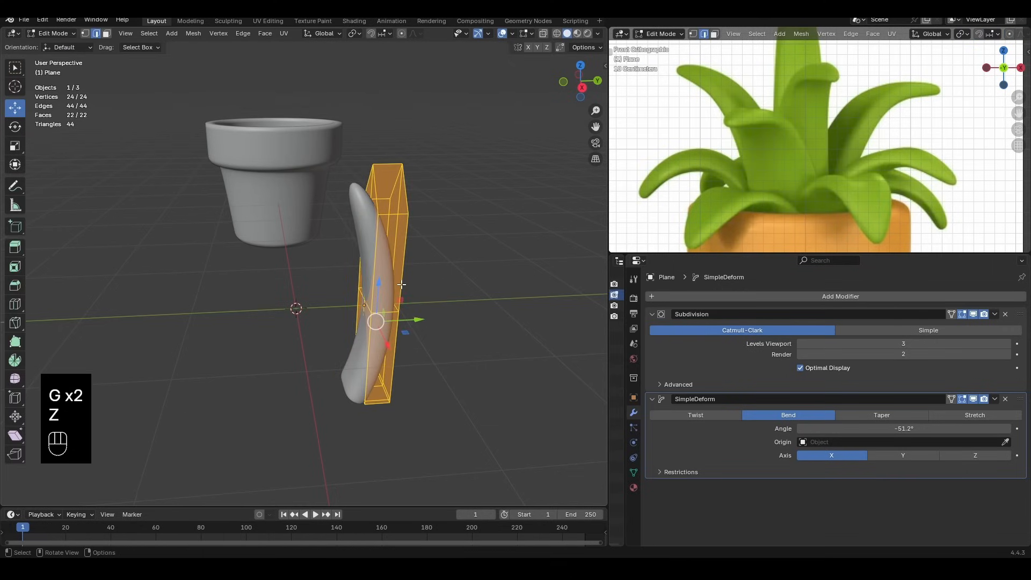
{"action": "key", "text": "a"}
{"action": "key", "text": "g"}
{"action": "key", "text": "z"}
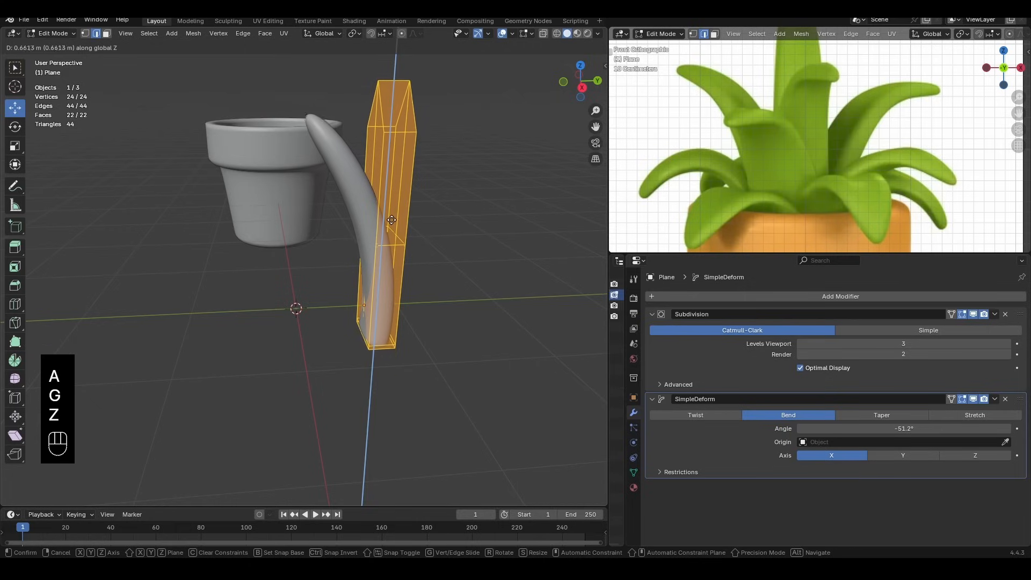
{"action": "right_click", "coordinate": [378, 186]}
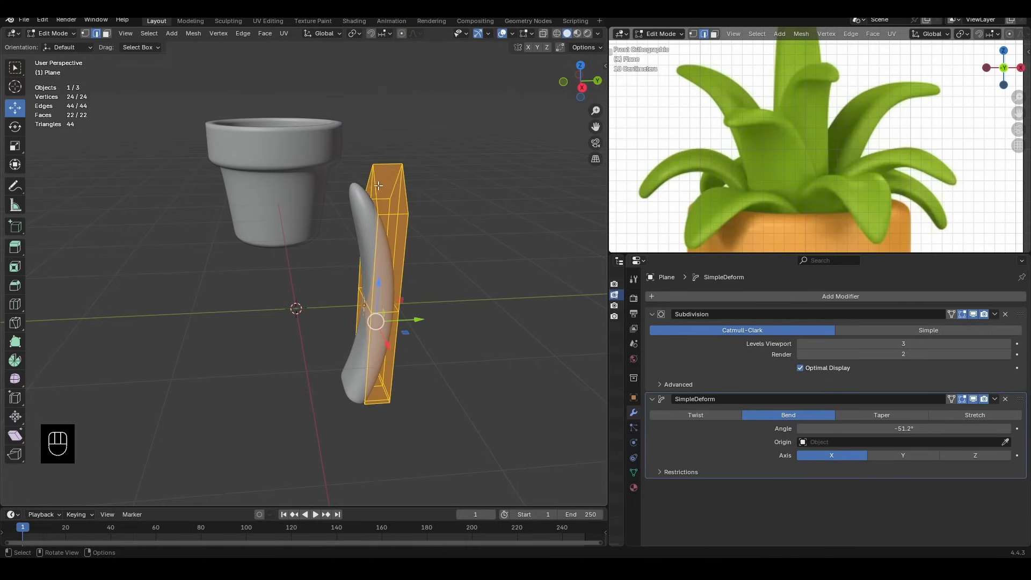
From the front, raise the whole leaf mesh about 0.99 m along Z so its base sits at the origin, and return to Object Mode
{"action": "left_click", "coordinate": [564, 81]}
{"action": "middle_click_drag", "start_coordinate": [402, 233], "coordinate": [399, 236], "text": "shift"}
{"action": "scroll", "coordinate": [399, 236], "scroll_direction": "up", "scroll_amount": 3}
{"action": "key", "text": "g"}
{"action": "key", "text": "z"}
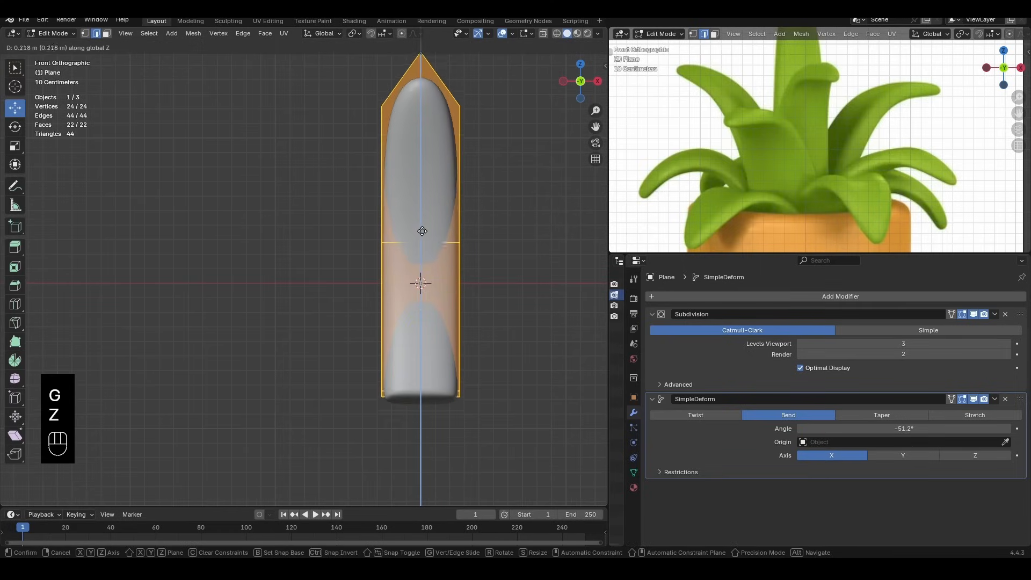
{"action": "left_click", "coordinate": [426, 134]}
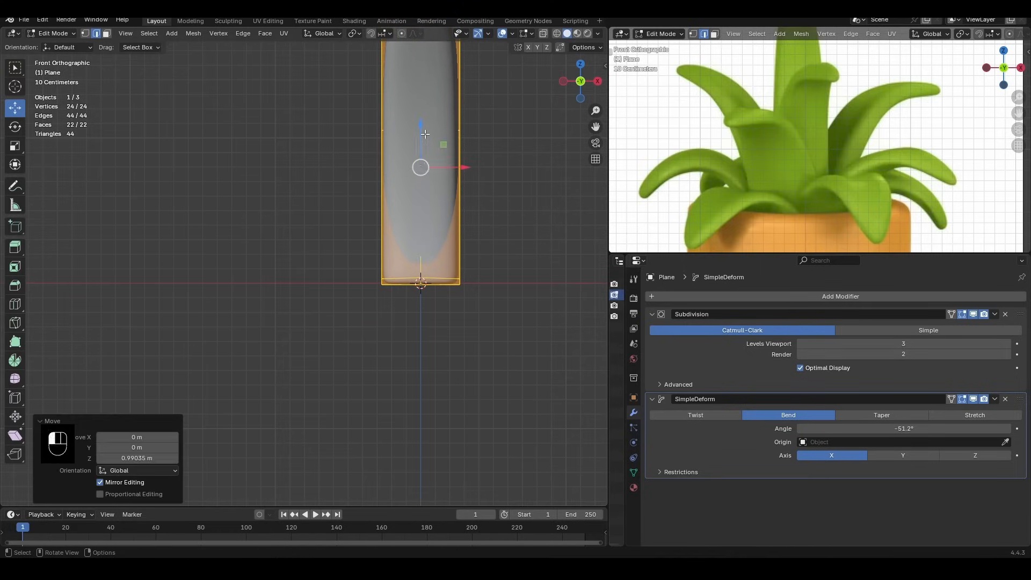
{"action": "key", "text": "Tab"}
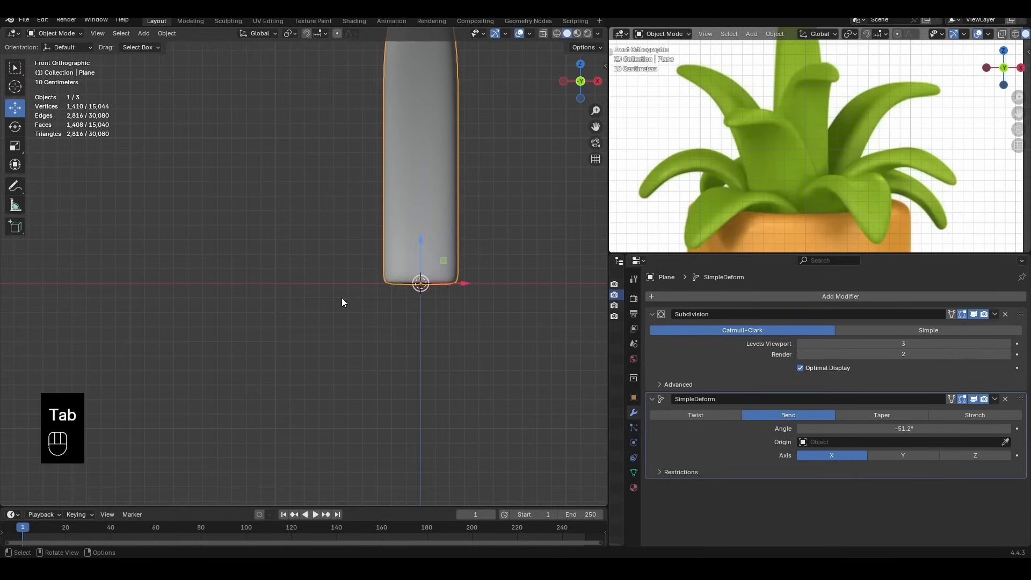
Set the leaf's Simple Deform bend angle to -276°
{"action": "middle_click_drag", "start_coordinate": [424, 290], "coordinate": [267, 303]}
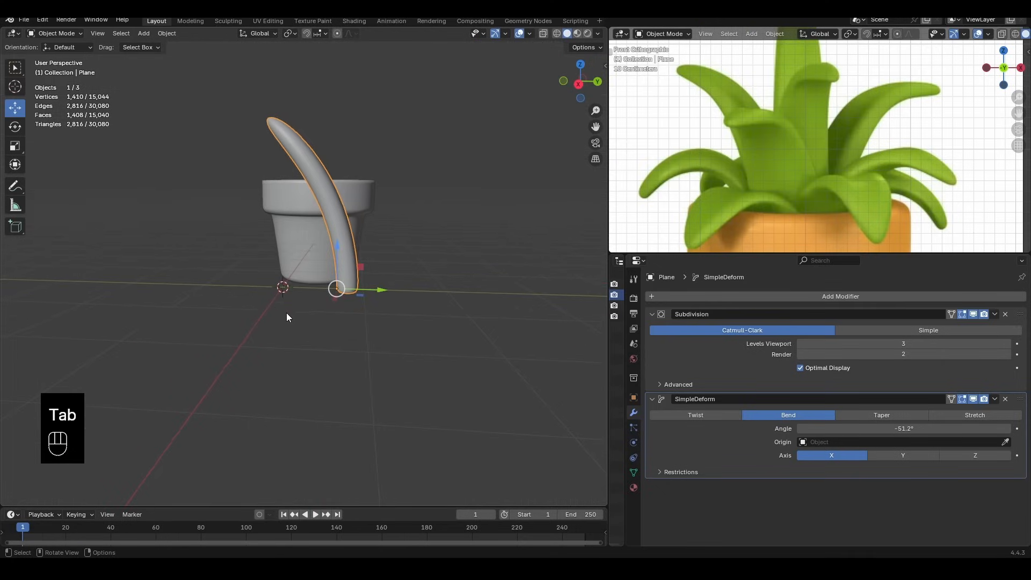
{"action": "scroll", "coordinate": [349, 280], "scroll_direction": "up", "scroll_amount": 3}
{"action": "scroll", "coordinate": [387, 285], "scroll_direction": "down", "scroll_amount": 2}
{"action": "left_click_drag", "start_coordinate": [838, 428], "coordinate": [682, 428]}
Try lowering the whole leaf mesh along the Z axis in Edit Mode, undo the move, and return to Object Mode
{"action": "key", "text": "Tab"}
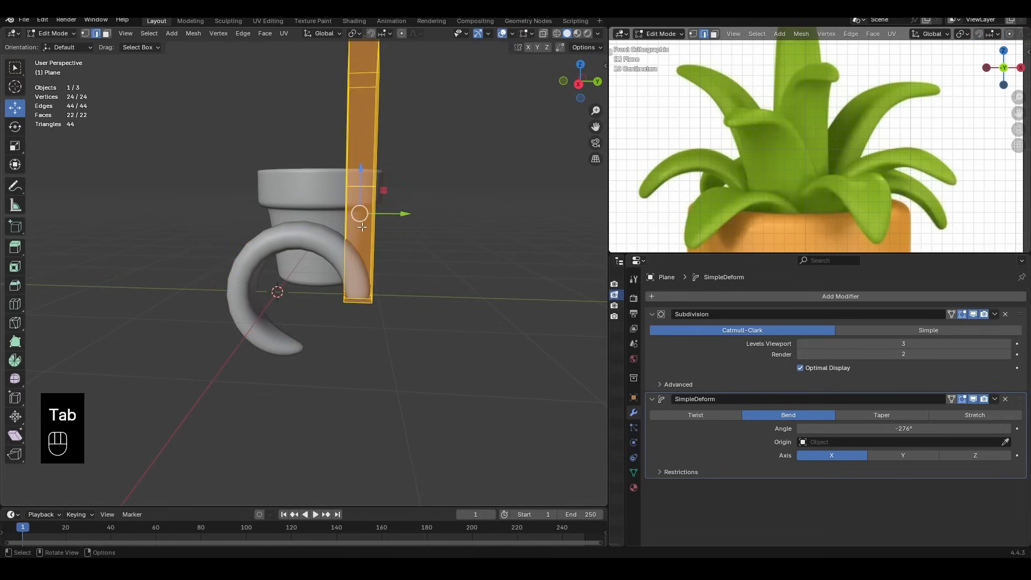
{"action": "left_click_drag", "start_coordinate": [369, 172], "coordinate": [349, 351]}
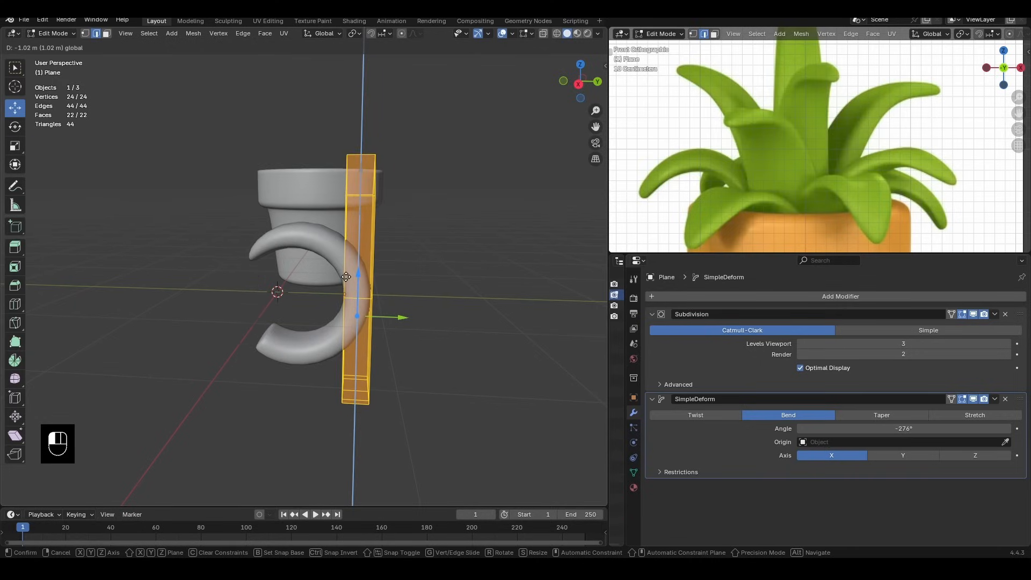
{"action": "left_click", "coordinate": [403, 301]}
{"action": "key", "text": "ctrl+z"}
{"action": "key", "text": "Tab"}
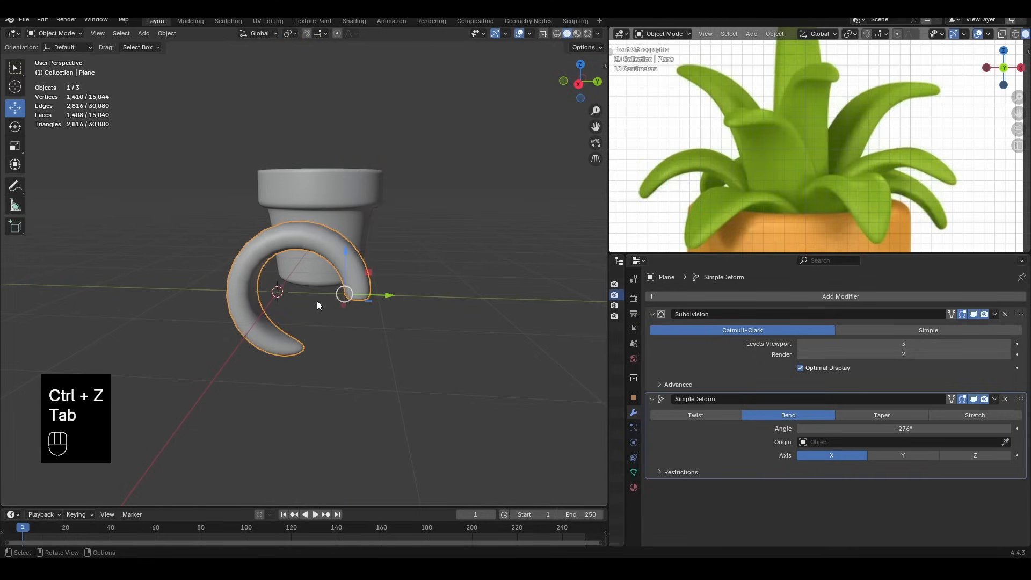
Move the leaf about 0.64 m back along the Y axis to the 3D cursor and set its bend angle to -124°
{"action": "middle_click_drag", "start_coordinate": [354, 298], "coordinate": [399, 279]}
{"action": "left_click", "coordinate": [372, 252]}
{"action": "left_click", "coordinate": [374, 238]}
{"action": "left_click_drag", "start_coordinate": [401, 294], "coordinate": [336, 294]}
{"action": "middle_click_drag", "start_coordinate": [336, 294], "coordinate": [539, 309]}
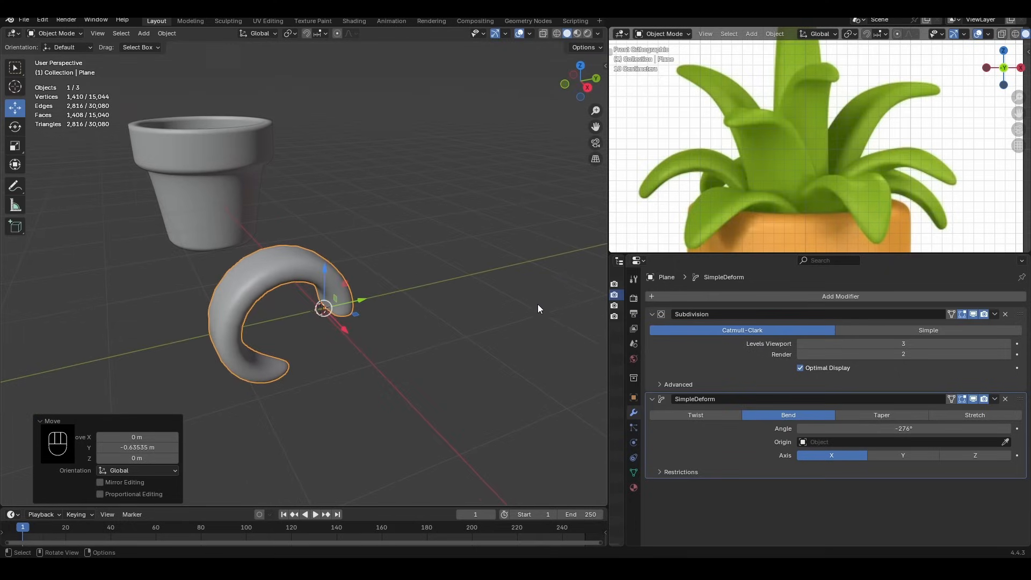
{"action": "left_click_drag", "start_coordinate": [935, 428], "coordinate": [1016, 428]}
Set the pot's X location to 0 m to bring it back to the scene's centre
{"action": "middle_click_drag", "start_coordinate": [292, 295], "coordinate": [149, 259]}
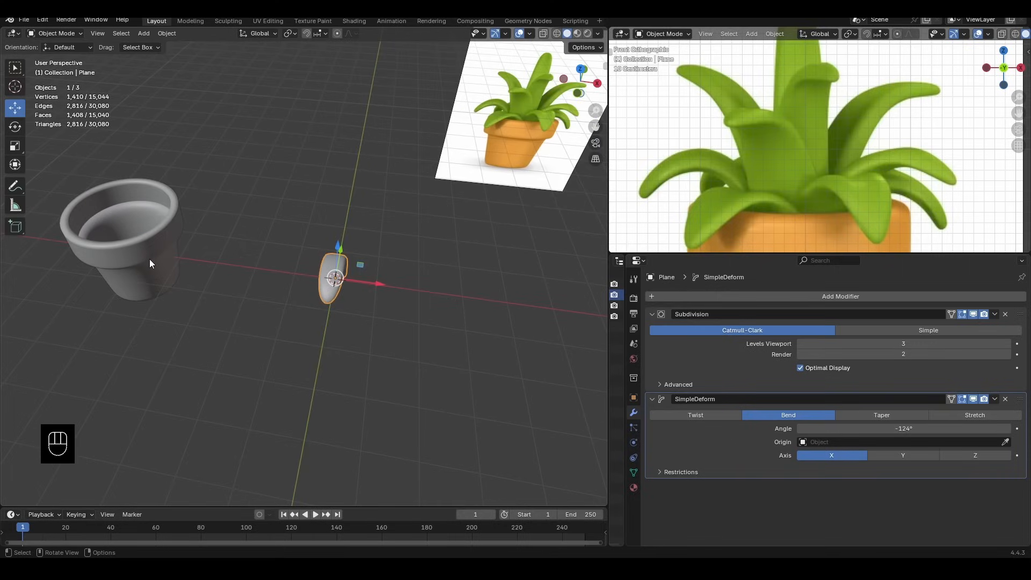
{"action": "left_click", "coordinate": [130, 253]}
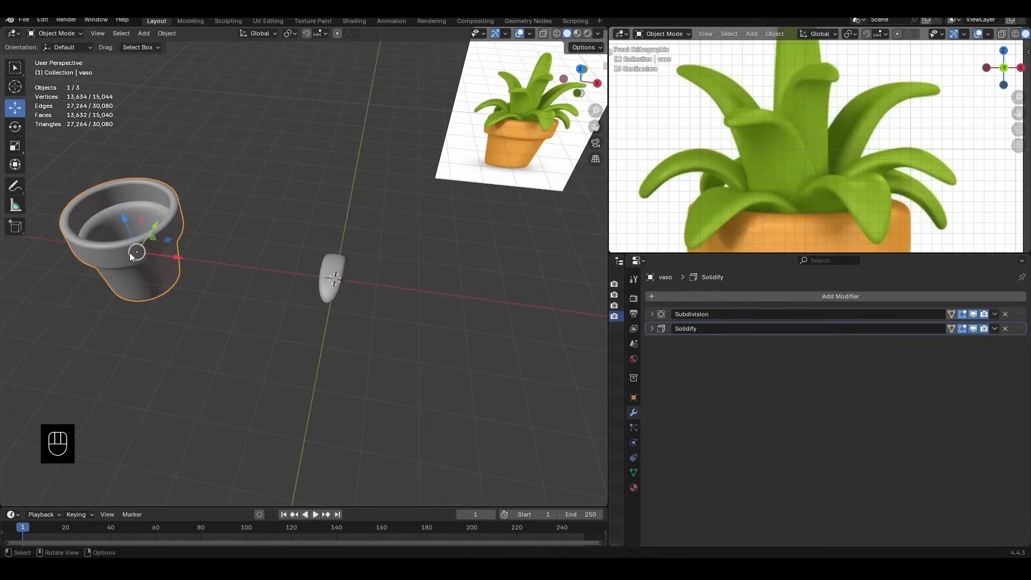
{"action": "left_click", "coordinate": [633, 398]}
{"action": "left_click", "coordinate": [895, 331]}
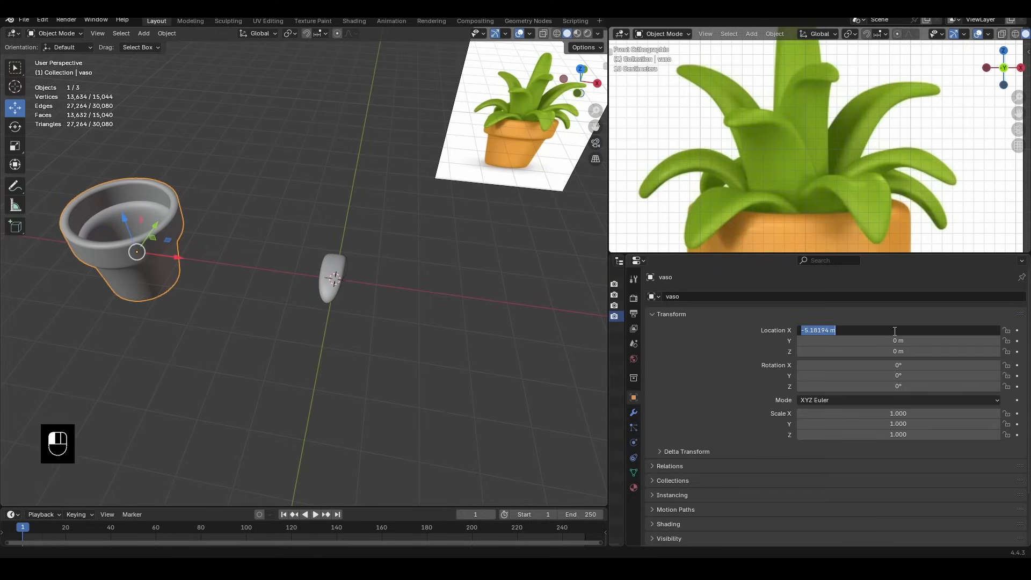
{"action": "type", "text": "0"}
{"action": "key", "text": "Return"}
Place the leaf inside the pot's rim at about -0.54 m in Y and 1.08 m in Z
{"action": "middle_click_drag", "start_coordinate": [414, 319], "coordinate": [322, 305]}
{"action": "left_click", "coordinate": [307, 284]}
{"action": "left_click_drag", "start_coordinate": [322, 289], "coordinate": [282, 276]}
{"action": "middle_click_drag", "start_coordinate": [289, 311], "coordinate": [308, 279]}
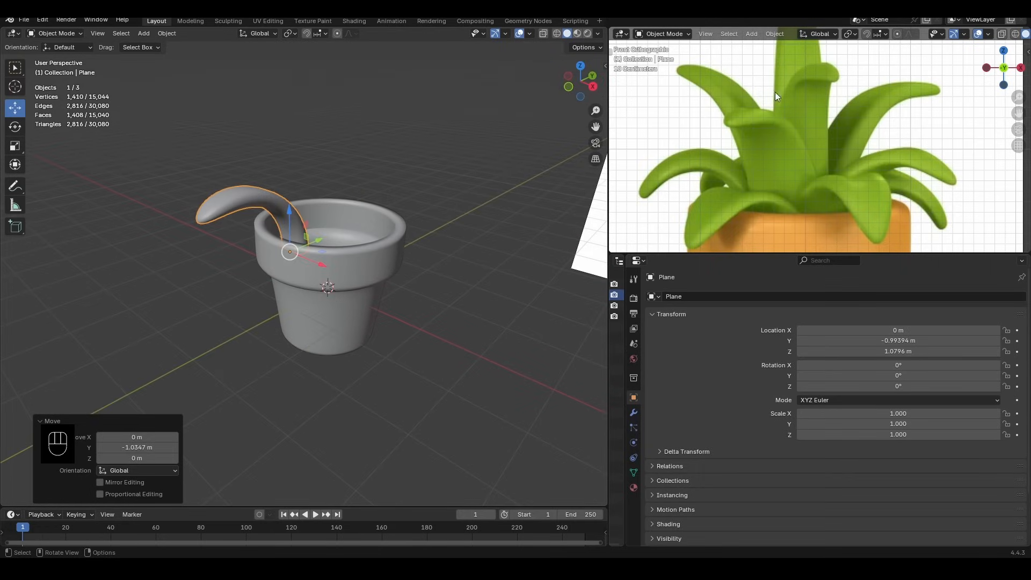
{"action": "middle_click_drag", "start_coordinate": [325, 201], "coordinate": [270, 299]}
{"action": "left_click_drag", "start_coordinate": [269, 299], "coordinate": [296, 296]}
{"action": "middle_click_drag", "start_coordinate": [297, 298], "coordinate": [290, 266]}
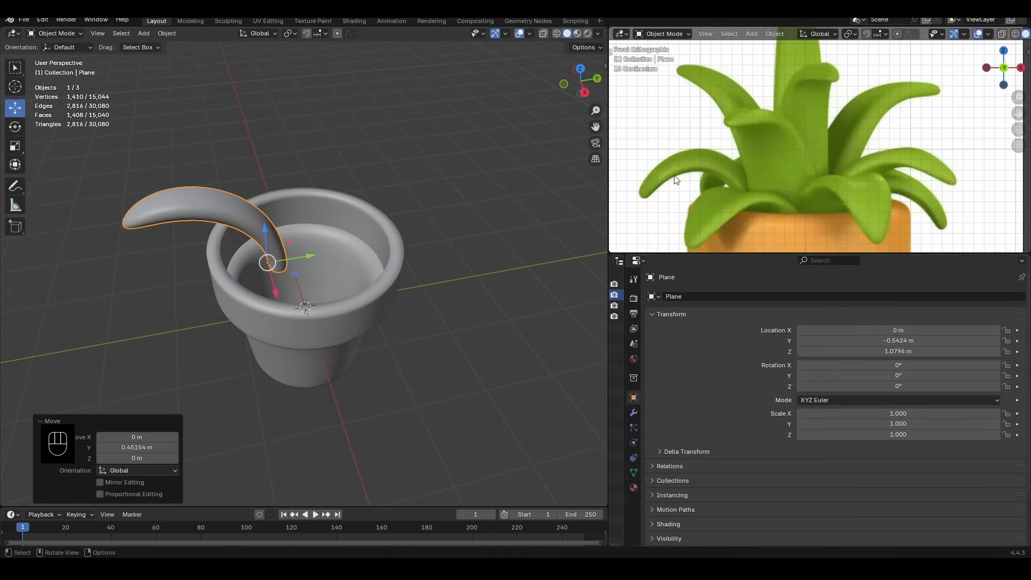
Show the whole plant in the reference view and scale the leaf mesh to about 1.33 times its width along X in Edit Mode
{"action": "scroll", "coordinate": [327, 269], "scroll_direction": "down", "scroll_amount": 3}
{"action": "scroll", "coordinate": [888, 178], "scroll_direction": "down", "scroll_amount": 4}
{"action": "scroll", "coordinate": [329, 261], "scroll_direction": "up", "scroll_amount": 3}
{"action": "middle_click_drag", "start_coordinate": [297, 260], "coordinate": [391, 284]}
{"action": "key", "text": "Tab"}
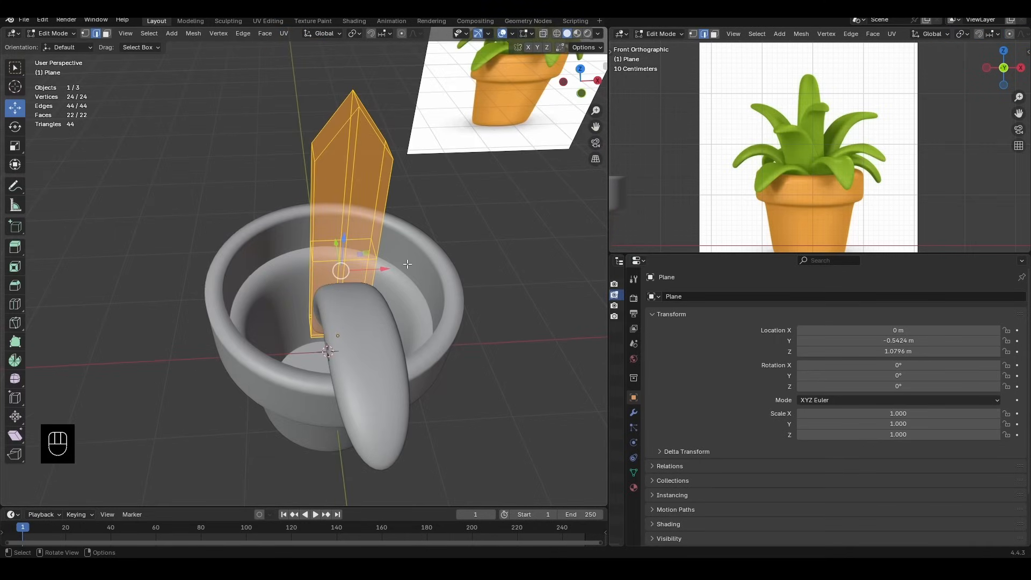
{"action": "key", "text": "s"}
{"action": "key", "text": "x"}
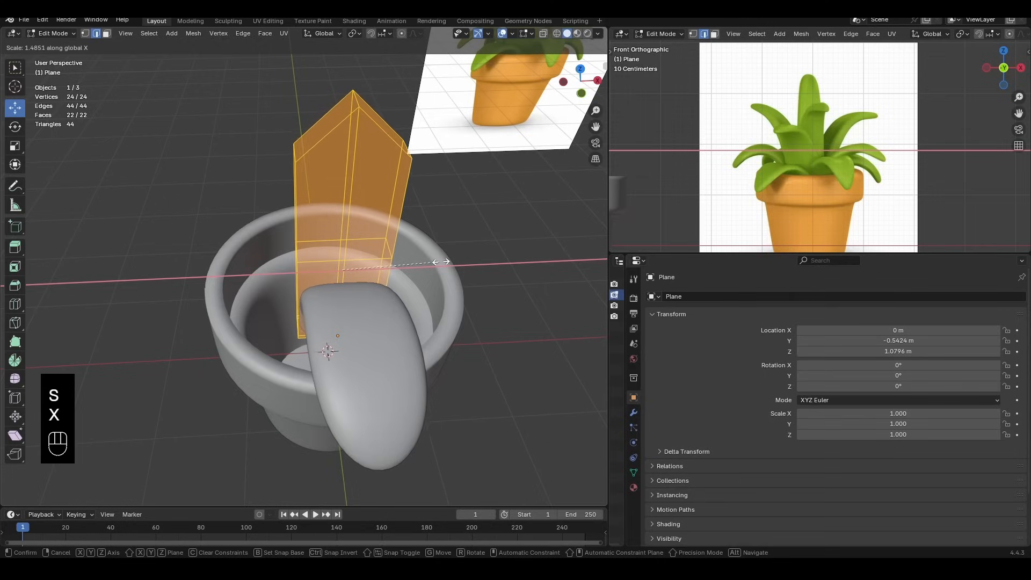
{"action": "left_click", "coordinate": [409, 263]}
{"action": "middle_click_drag", "start_coordinate": [410, 263], "coordinate": [278, 225]}
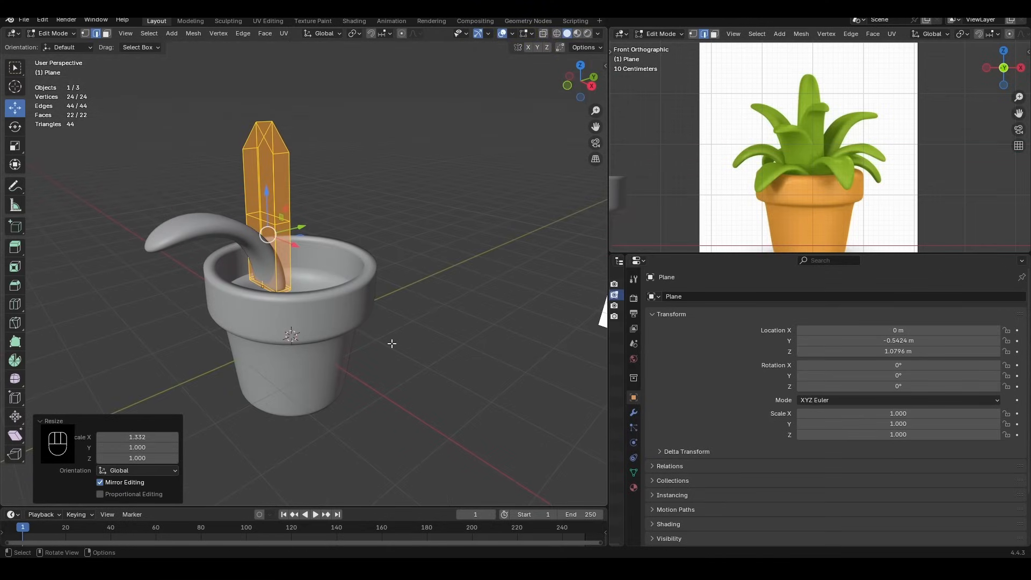
Compare the leaf in Edit Mode with the Simple Deform modifier's Edit Mode display off and on
{"action": "left_click", "coordinate": [634, 474]}
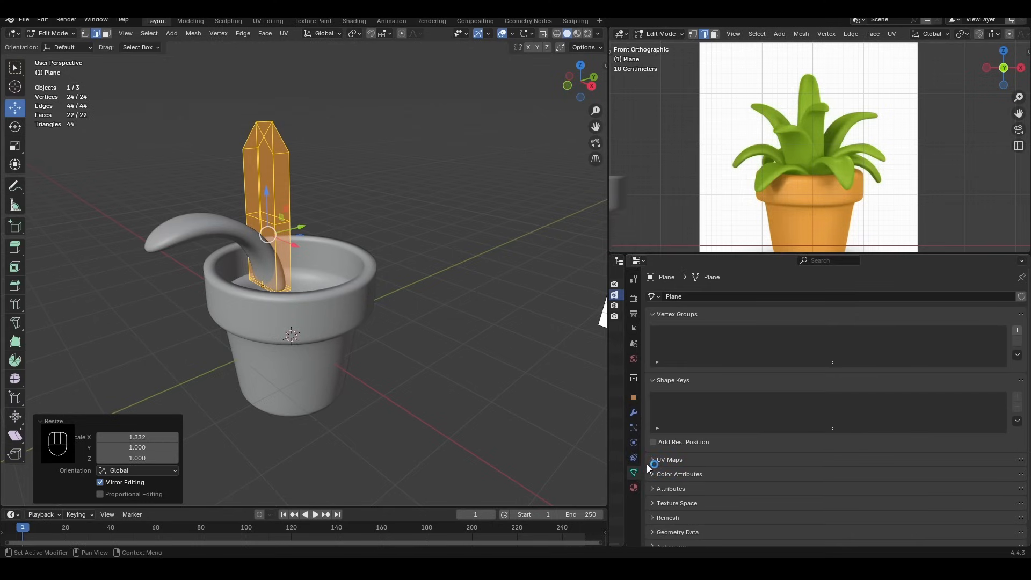
{"action": "left_click", "coordinate": [633, 414]}
{"action": "left_click", "coordinate": [964, 399]}
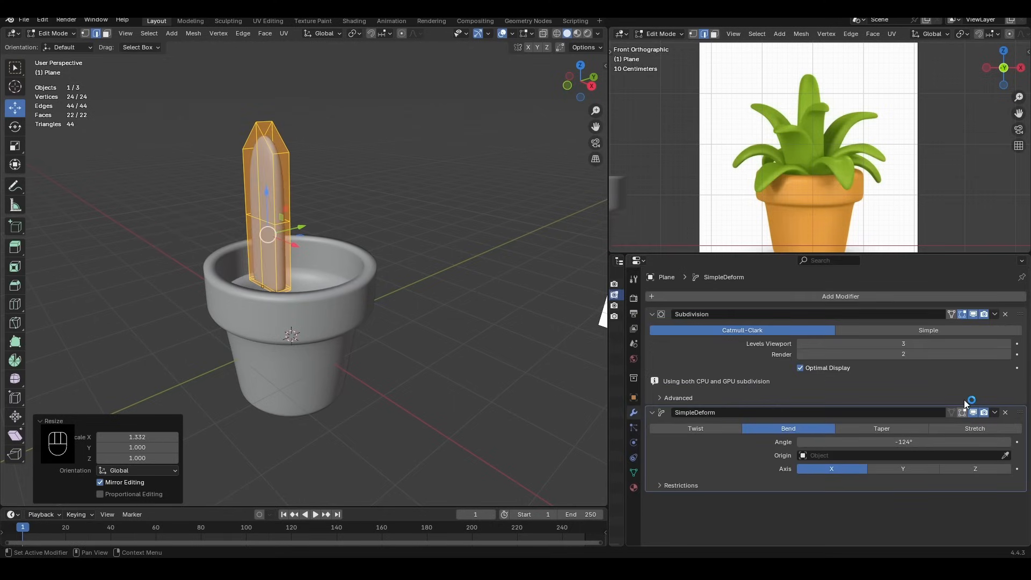
{"action": "left_click", "coordinate": [963, 412]}
{"action": "left_click", "coordinate": [963, 412]}
{"action": "left_click", "coordinate": [963, 412]}
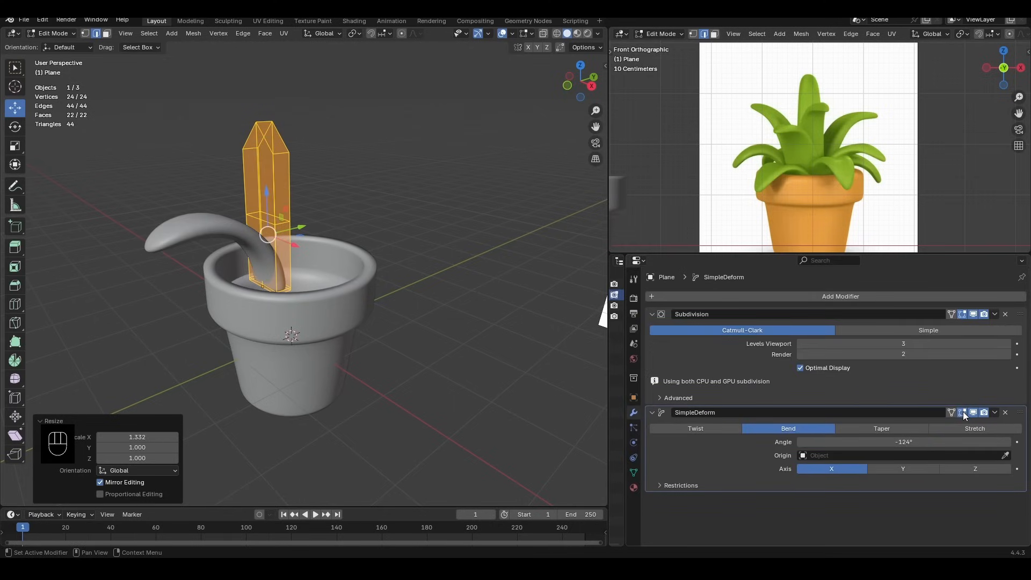
{"action": "left_click", "coordinate": [963, 411]}
{"action": "left_click", "coordinate": [963, 412]}
Raise the edge at the leaf's tip about 0.13 m along the Z axis
{"action": "middle_click_drag", "start_coordinate": [243, 215], "coordinate": [293, 226]}
{"action": "scroll", "coordinate": [359, 271], "scroll_direction": "up", "scroll_amount": 2}
{"action": "middle_click_drag", "start_coordinate": [358, 271], "coordinate": [318, 269]}
{"action": "middle_click_drag", "start_coordinate": [307, 192], "coordinate": [273, 204]}
{"action": "left_click", "coordinate": [274, 170]}
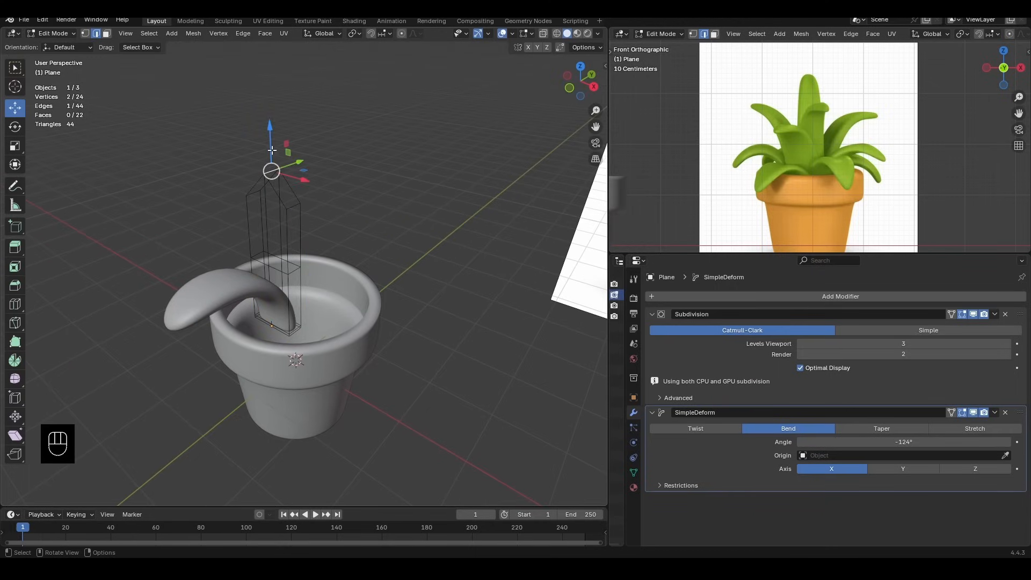
{"action": "key", "text": "g"}
{"action": "key", "text": "z"}
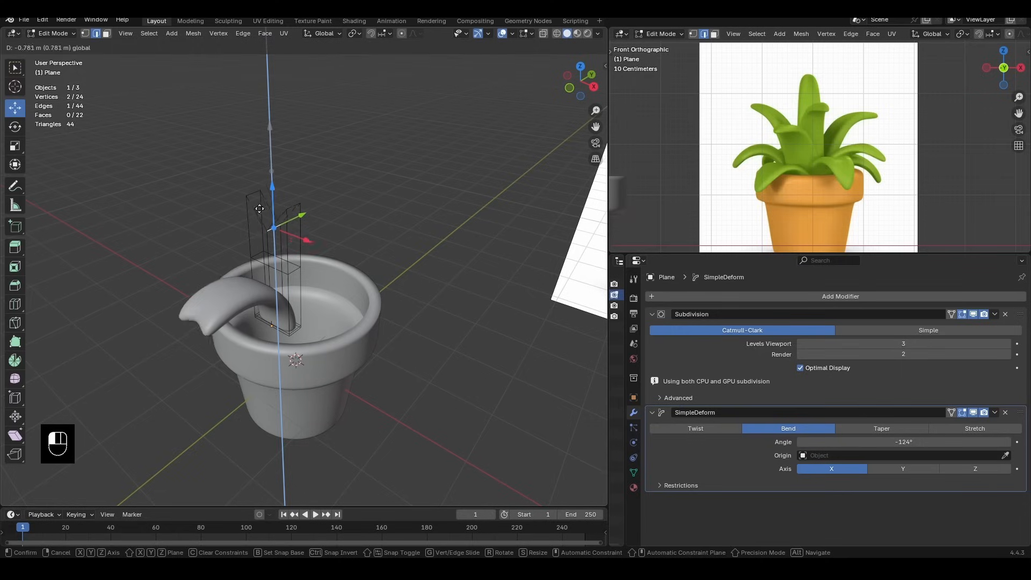
{"action": "left_click", "coordinate": [255, 136]}
Turn on X-ray, select all vertices at the leaf's base, and scale them wider along the X axis
{"action": "middle_click_drag", "start_coordinate": [255, 136], "coordinate": [226, 280]}
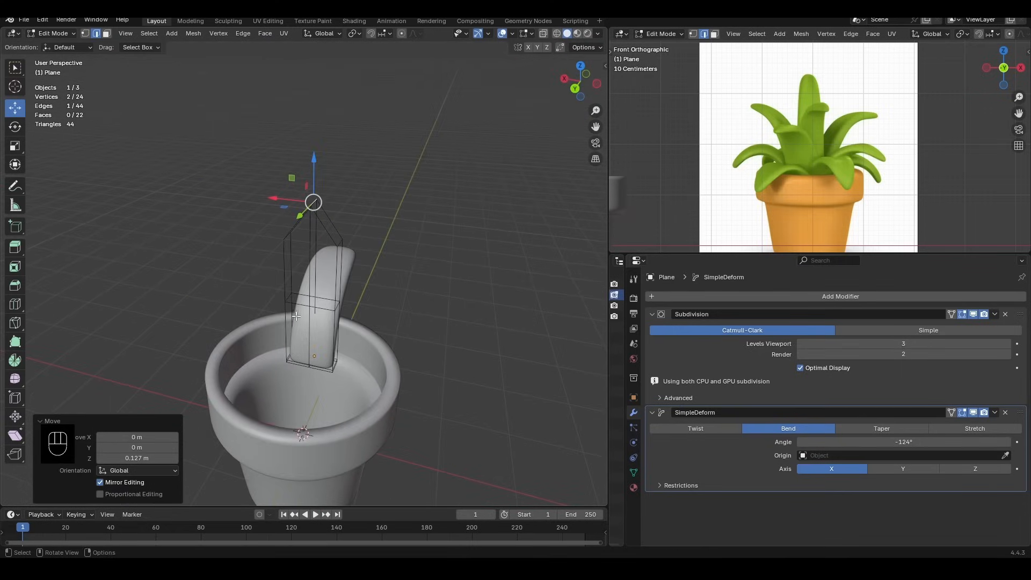
{"action": "middle_click_drag", "start_coordinate": [378, 444], "coordinate": [390, 397], "text": "shift"}
{"action": "scroll", "coordinate": [390, 396], "scroll_direction": "up", "scroll_amount": 2}
{"action": "left_click_drag", "start_coordinate": [235, 328], "coordinate": [234, 327]}
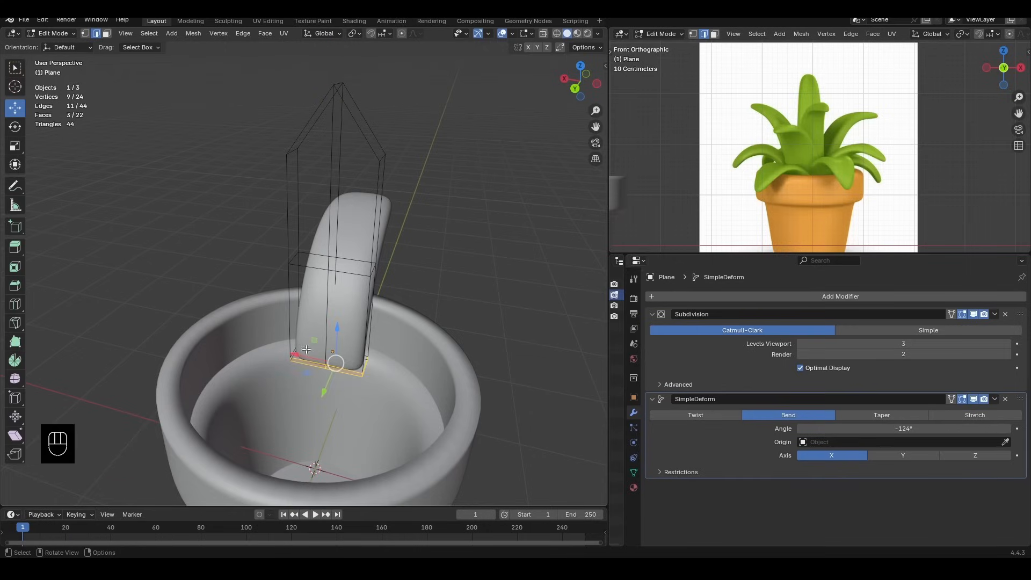
{"action": "middle_click_drag", "start_coordinate": [235, 328], "coordinate": [379, 384]}
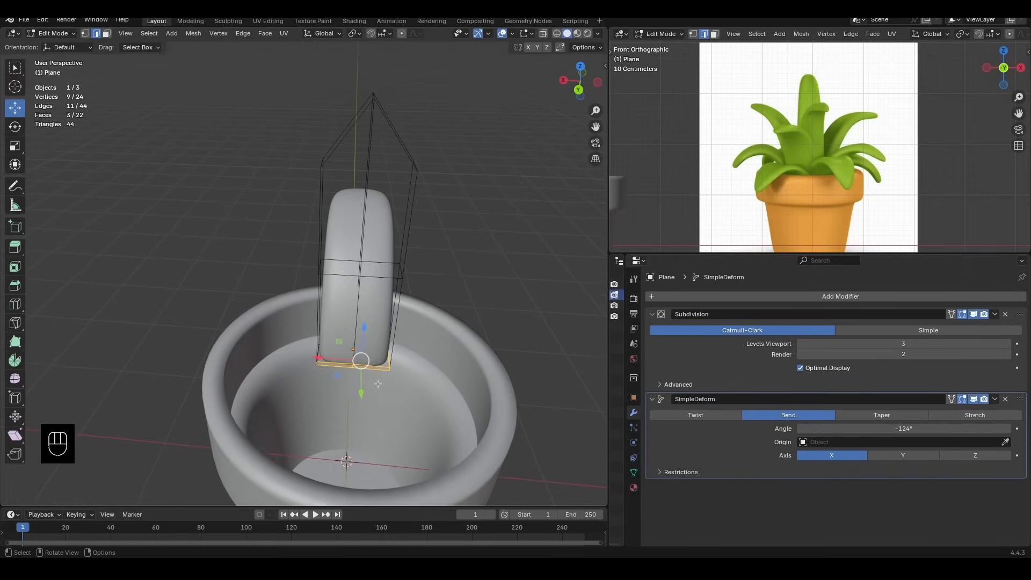
{"action": "left_click", "coordinate": [542, 34]}
{"action": "left_click_drag", "start_coordinate": [419, 417], "coordinate": [216, 324]}
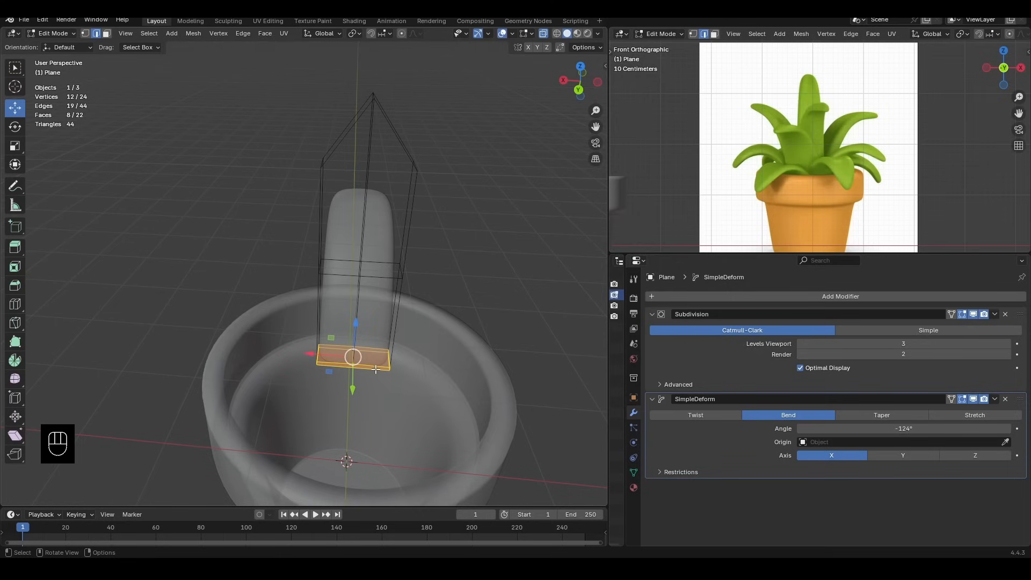
{"action": "key", "text": "s"}
{"action": "key", "text": "x"}
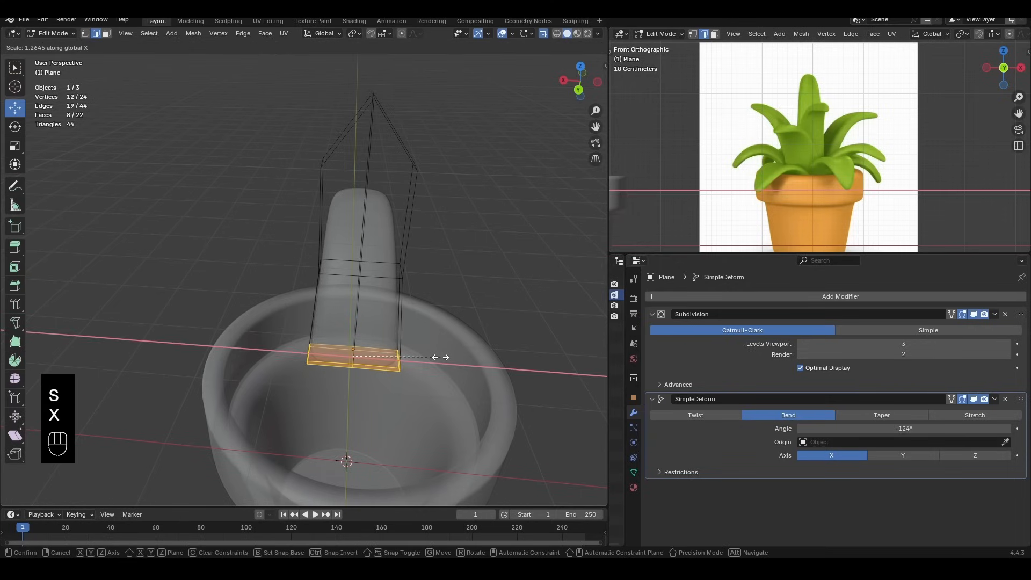
{"action": "left_click", "coordinate": [458, 354]}
Select the leaf's middle edge loop and scale it about 1.22 times along the X axis
{"action": "scroll", "coordinate": [458, 354], "scroll_direction": "down", "scroll_amount": 2}
{"action": "middle_click_drag", "start_coordinate": [457, 355], "coordinate": [454, 370]}
{"action": "scroll", "coordinate": [454, 371], "scroll_direction": "up", "scroll_amount": 2}
{"action": "left_click_drag", "start_coordinate": [282, 261], "coordinate": [485, 312]}
{"action": "key", "text": "s"}
{"action": "key", "text": "x"}
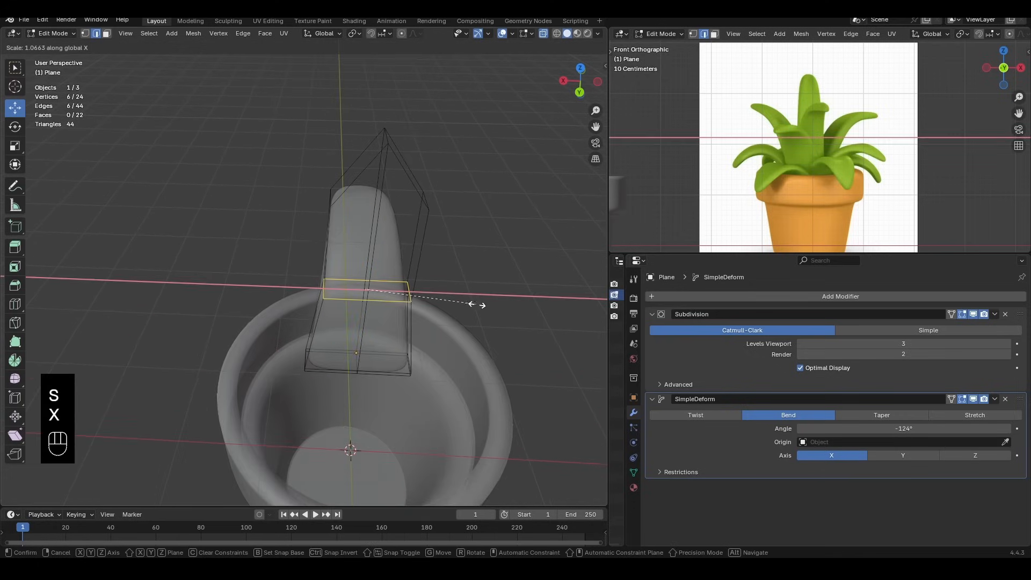
{"action": "left_click", "coordinate": [494, 304]}
Turn X-ray off, check the widened leaf in solid shading, and return to Object Mode
{"action": "scroll", "coordinate": [456, 304], "scroll_direction": "down", "scroll_amount": 2}
{"action": "key", "text": "z"}
{"action": "left_click", "coordinate": [472, 295]}
{"action": "middle_click_drag", "start_coordinate": [333, 312], "coordinate": [497, 266]}
{"action": "key", "text": "z"}
{"action": "left_click", "coordinate": [542, 35]}
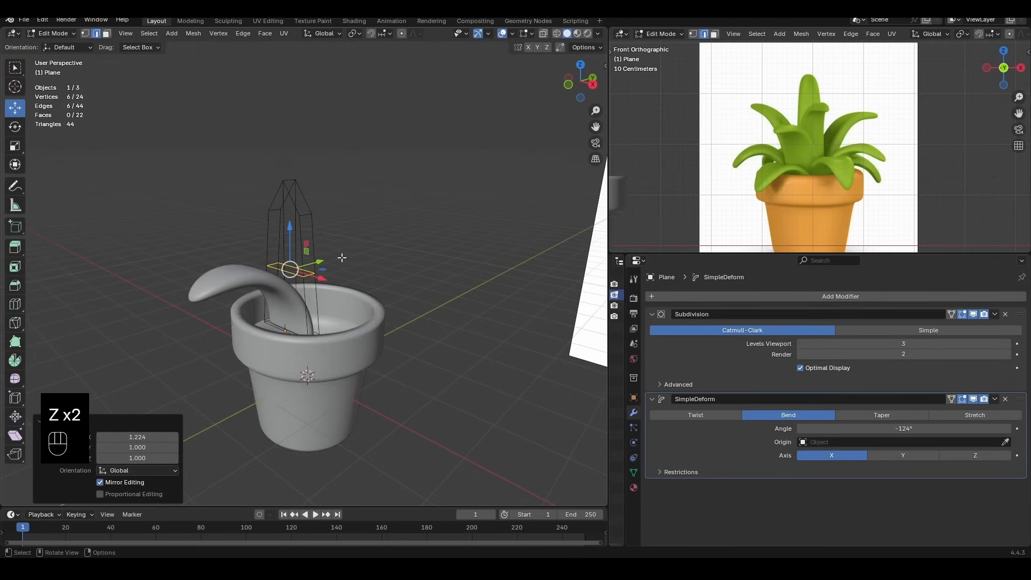
{"action": "middle_click_drag", "start_coordinate": [341, 259], "coordinate": [224, 326]}
{"action": "key", "text": "Tab"}
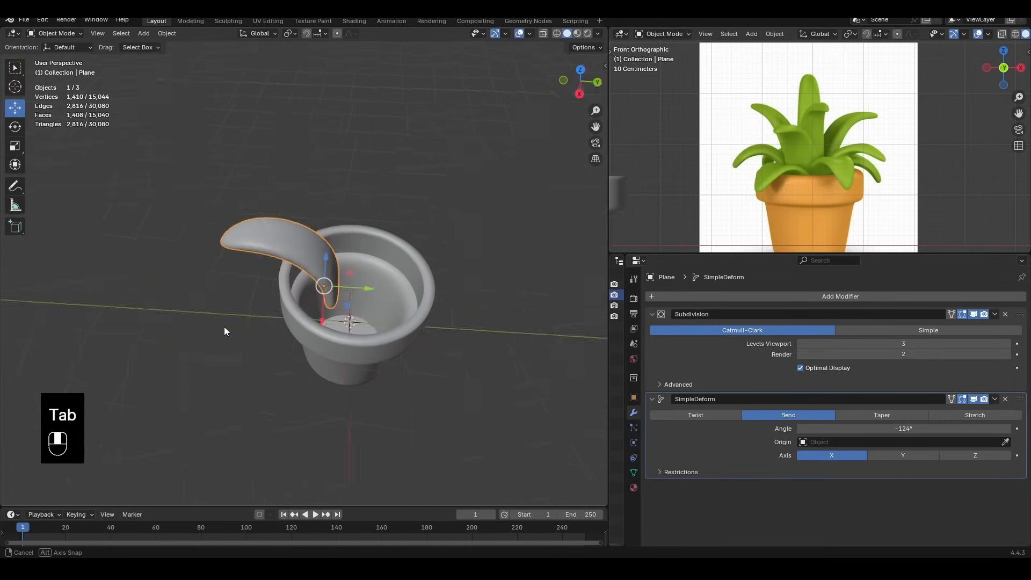
Move the leaf along the Y axis toward the pot's center, about 0.35 m and a further 0.05 m
{"action": "mouse_move", "coordinate": [380, 293]}
{"action": "left_mouse_down"}
{"action": "mouse_move", "coordinate": [352, 290]}
{"action": "mouse_move", "coordinate": [365, 292]}
{"action": "left_mouse_up"}
{"action": "middle_click_drag", "start_coordinate": [358, 289], "coordinate": [371, 259]}
{"action": "left_click_drag", "start_coordinate": [340, 312], "coordinate": [364, 311]}
{"action": "left_click", "coordinate": [580, 65]}
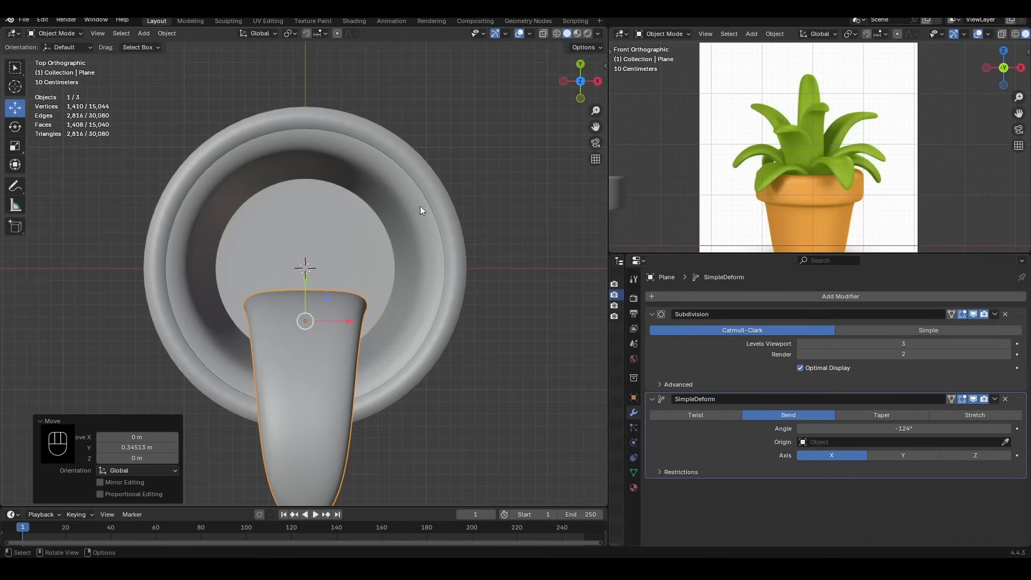
{"action": "left_click_drag", "start_coordinate": [299, 292], "coordinate": [308, 281]}
{"action": "scroll", "coordinate": [329, 295], "scroll_direction": "down", "scroll_amount": 2}
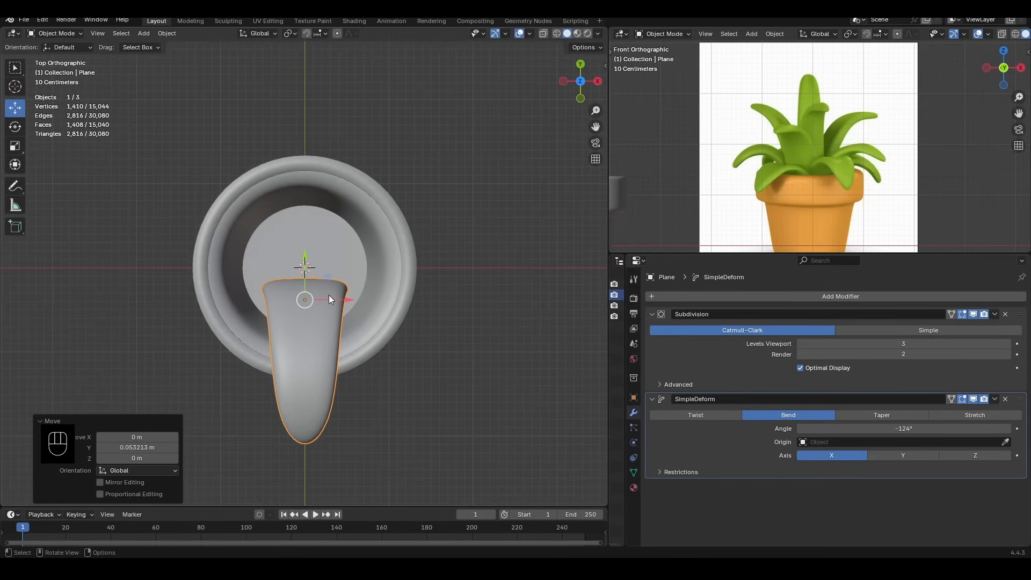
{"action": "key", "text": "shift+d"}
{"action": "right_click", "coordinate": [333, 285]}
{"action": "key", "text": "x"}
{"action": "left_click", "coordinate": [339, 269]}
{"action": "left_click", "coordinate": [340, 294]}
{"action": "middle_click_drag", "start_coordinate": [379, 314], "coordinate": [340, 318]}
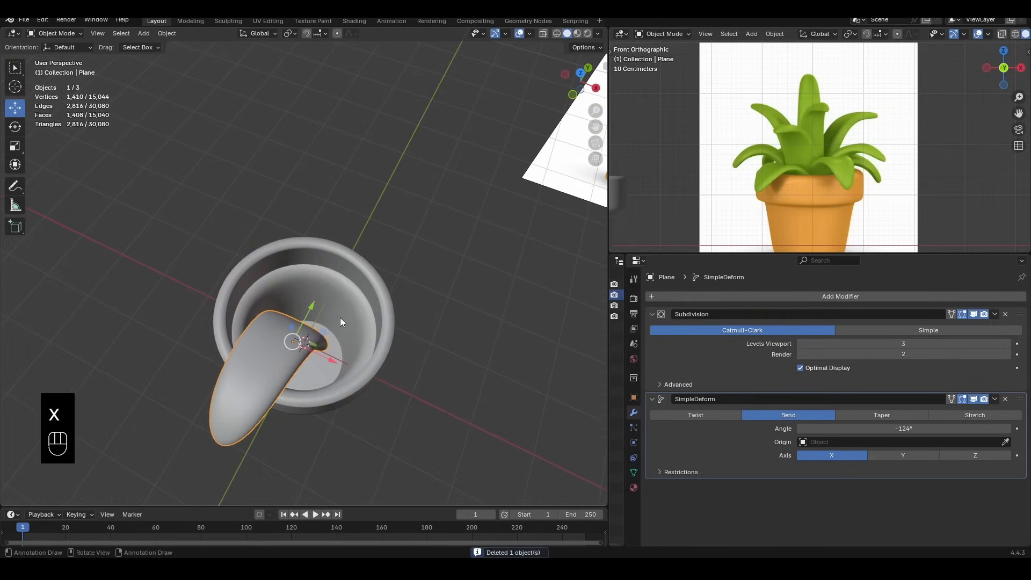
Duplicate the leaf in place
{"action": "key", "text": "shift+d"}
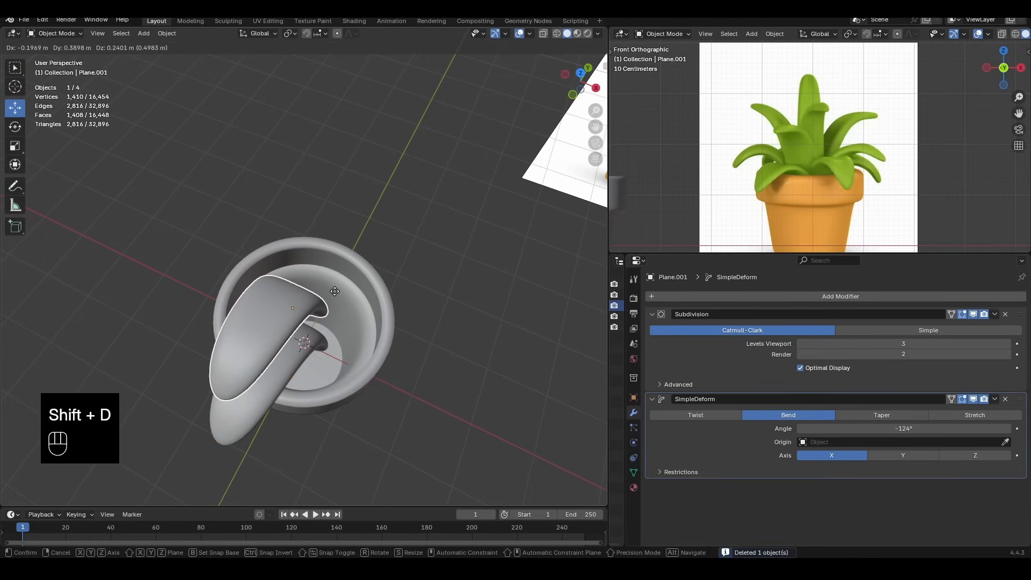
{"action": "right_click", "coordinate": [336, 245]}
{"action": "middle_click_drag", "start_coordinate": [358, 262], "coordinate": [414, 273]}
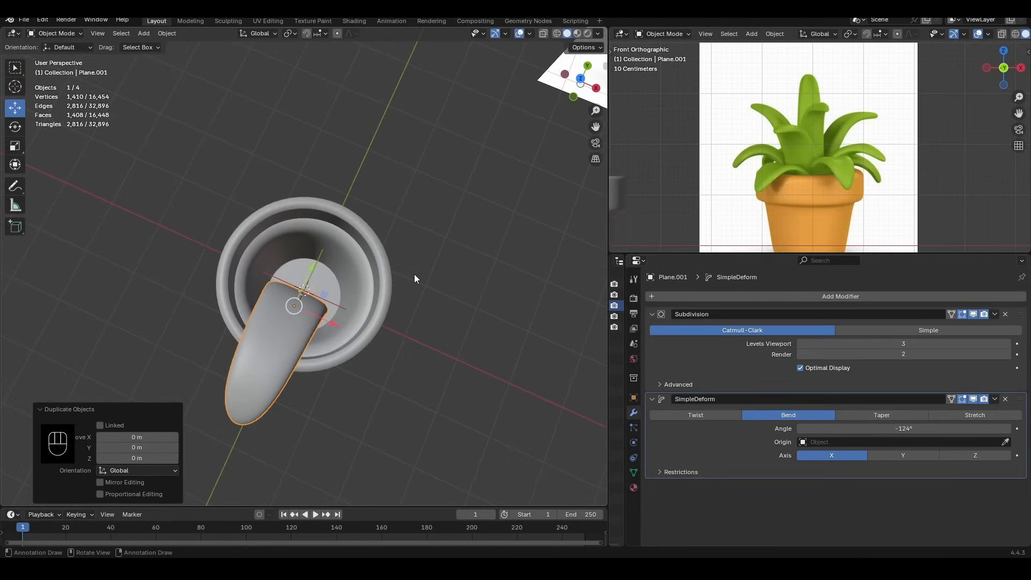
{"action": "key", "text": "r"}
{"action": "key", "text": "z"}
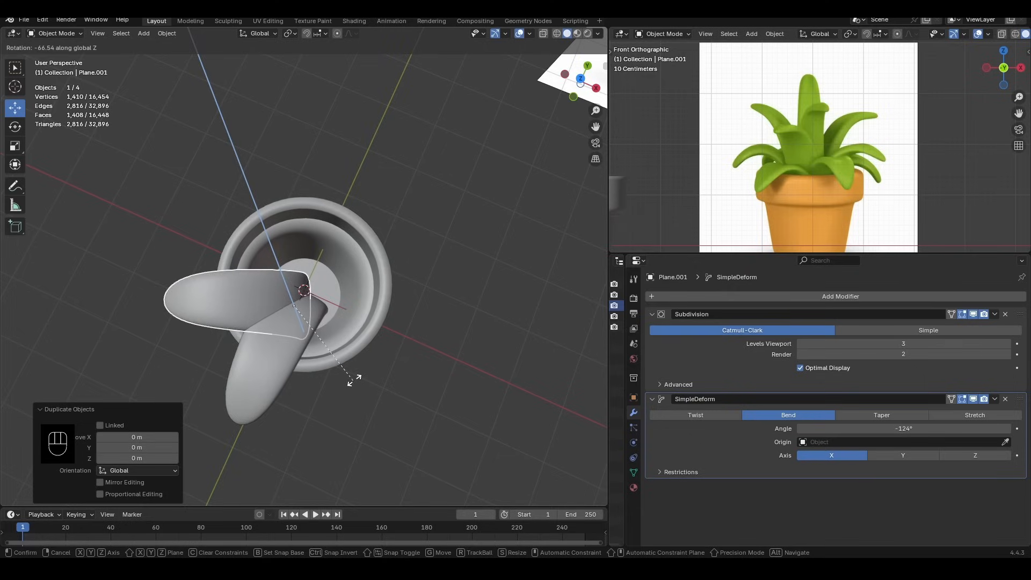
{"action": "left_click", "coordinate": [387, 274]}
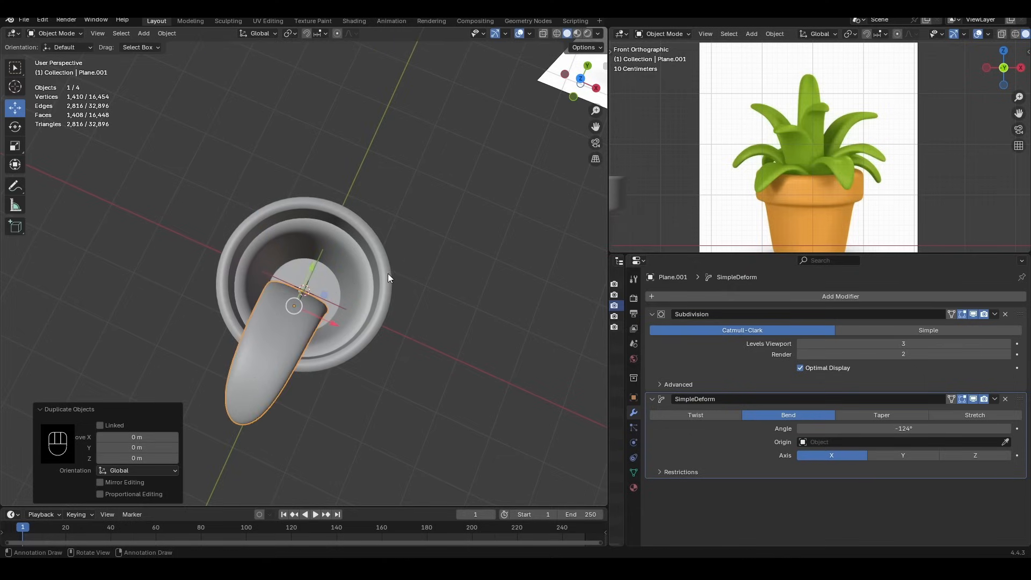
Try the 3D Cursor and Individual Origins transform pivot points on the duplicated leaf
{"action": "left_click", "coordinate": [292, 34]}
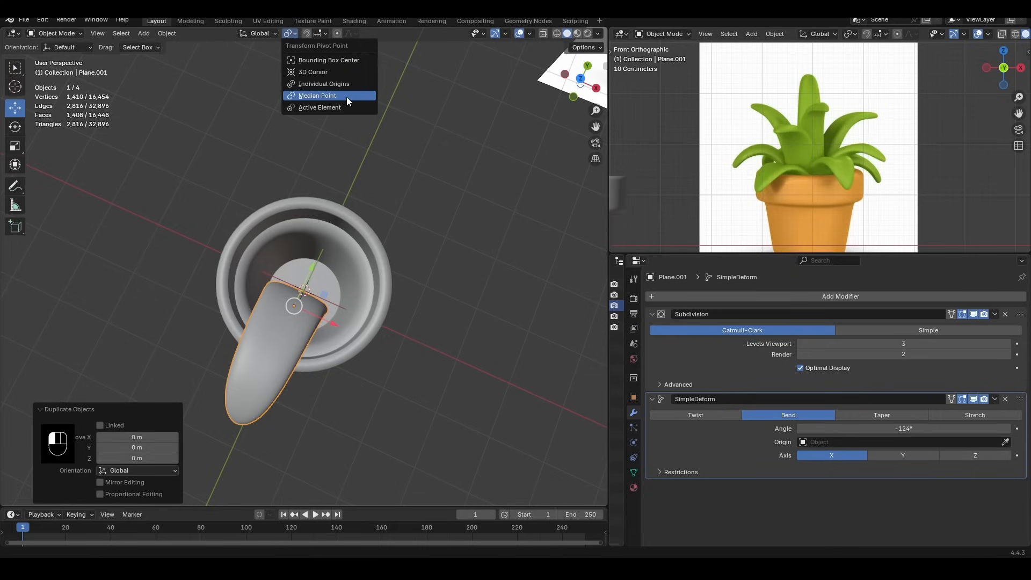
{"action": "left_click", "coordinate": [307, 73]}
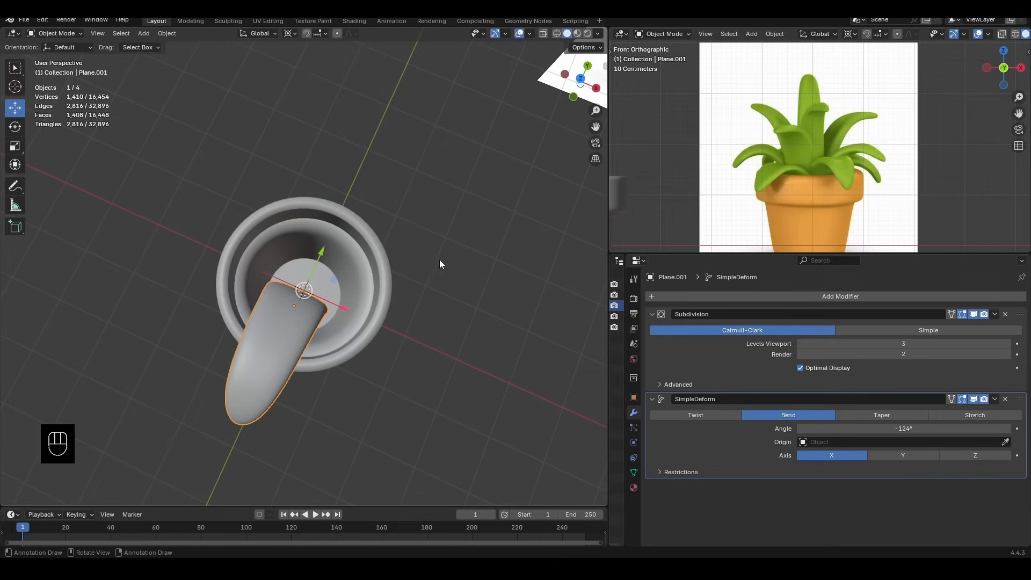
{"action": "middle_click_drag", "start_coordinate": [455, 352], "coordinate": [313, 395]}
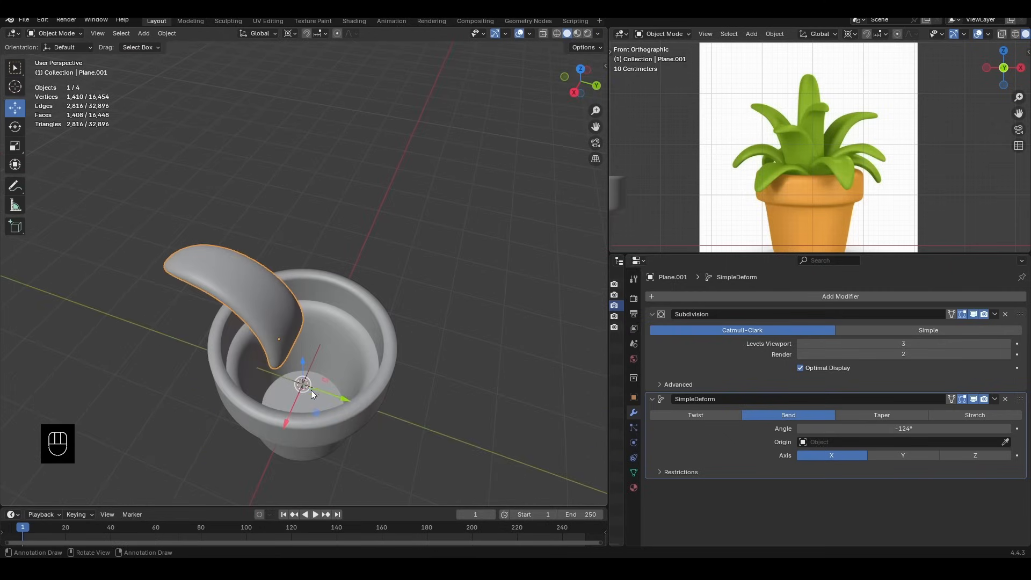
{"action": "left_click", "coordinate": [291, 33]}
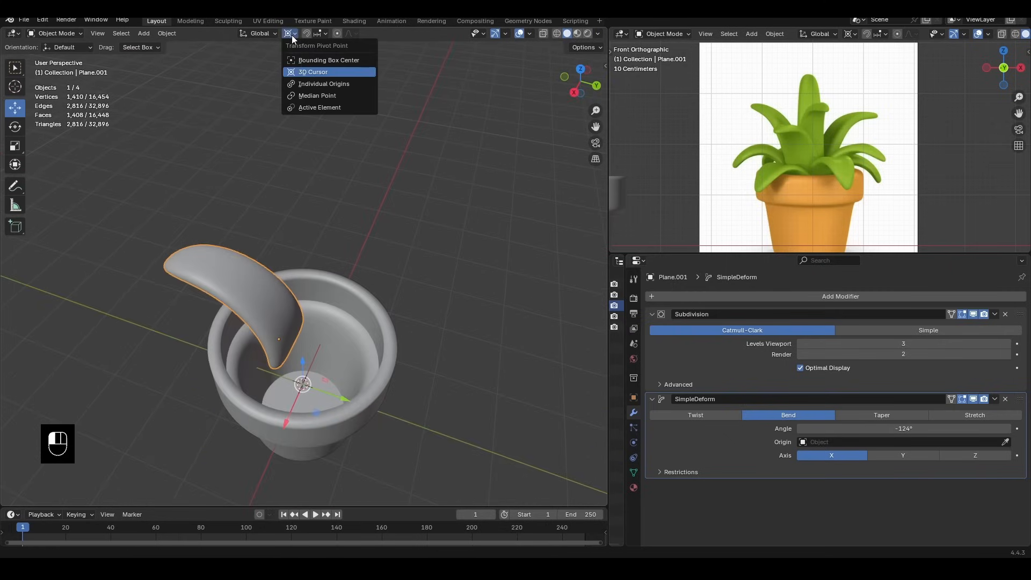
{"action": "left_click", "coordinate": [318, 85]}
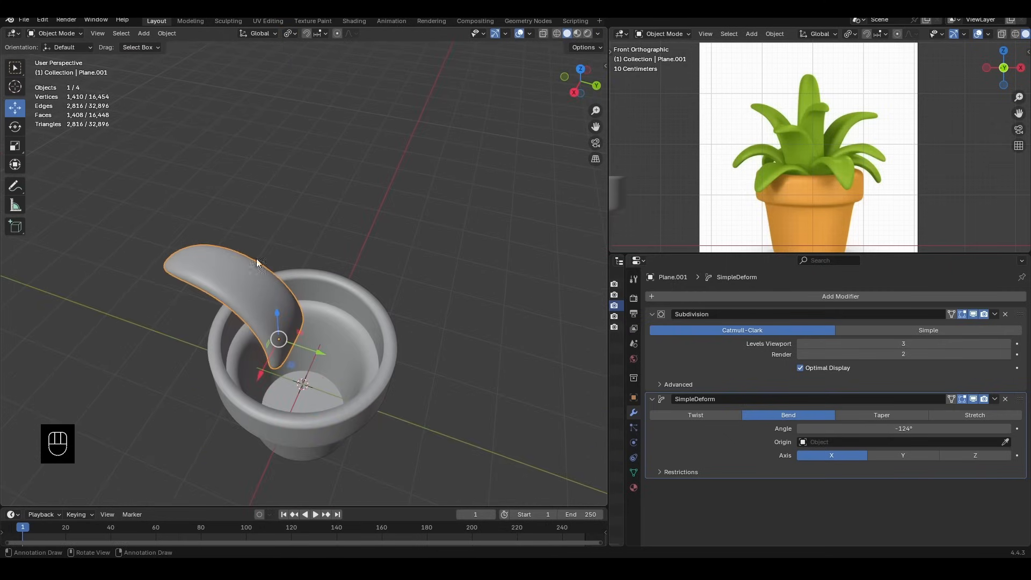
{"action": "scroll", "coordinate": [322, 151], "scroll_direction": "up", "scroll_amount": 1}
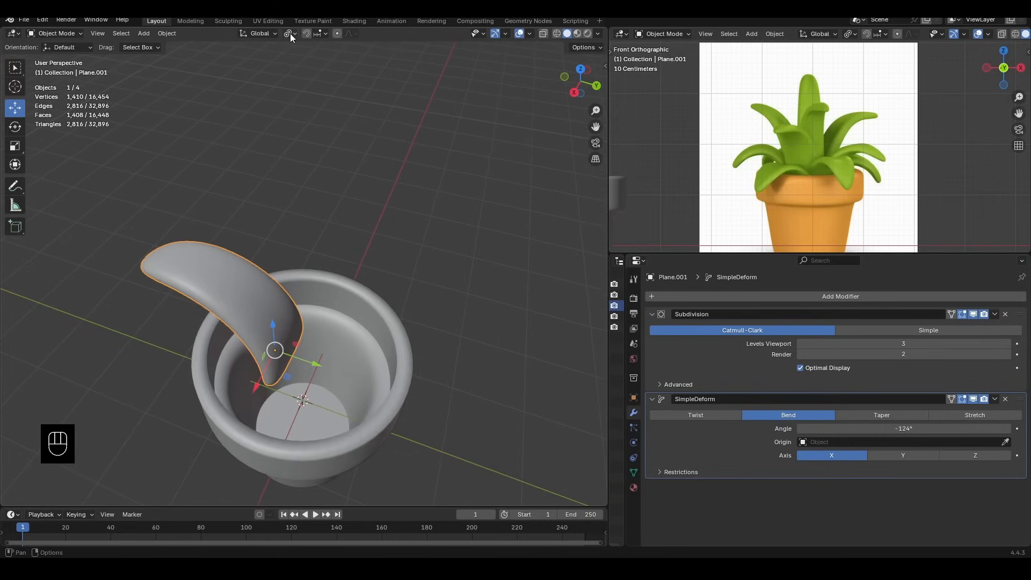
Set the transform pivot point to 3D Cursor and rotate the duplicated leaf about -125° around the Z axis
{"action": "left_click", "coordinate": [290, 34]}
{"action": "left_click", "coordinate": [315, 74]}
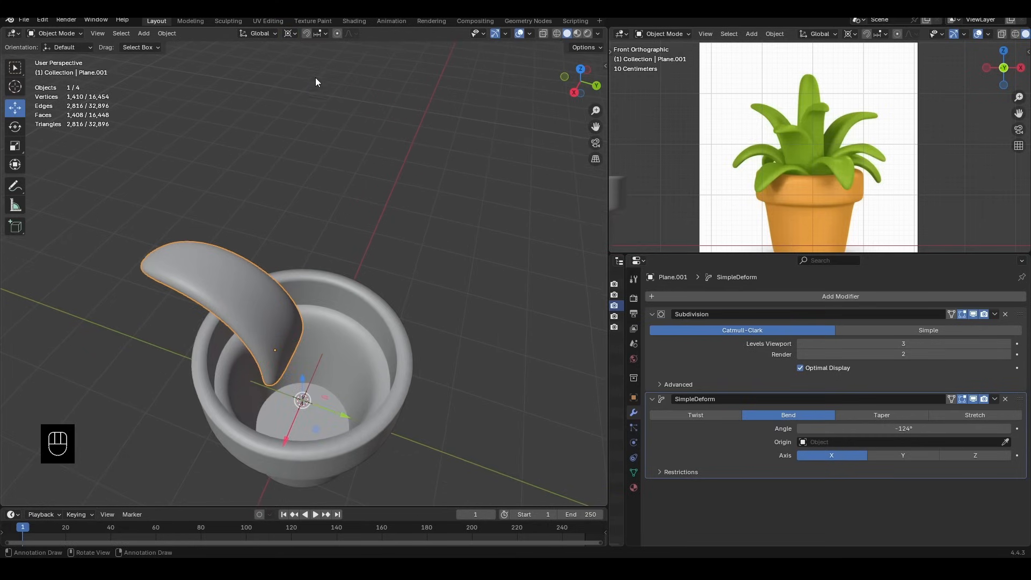
{"action": "key", "text": "r"}
{"action": "key", "text": "z"}
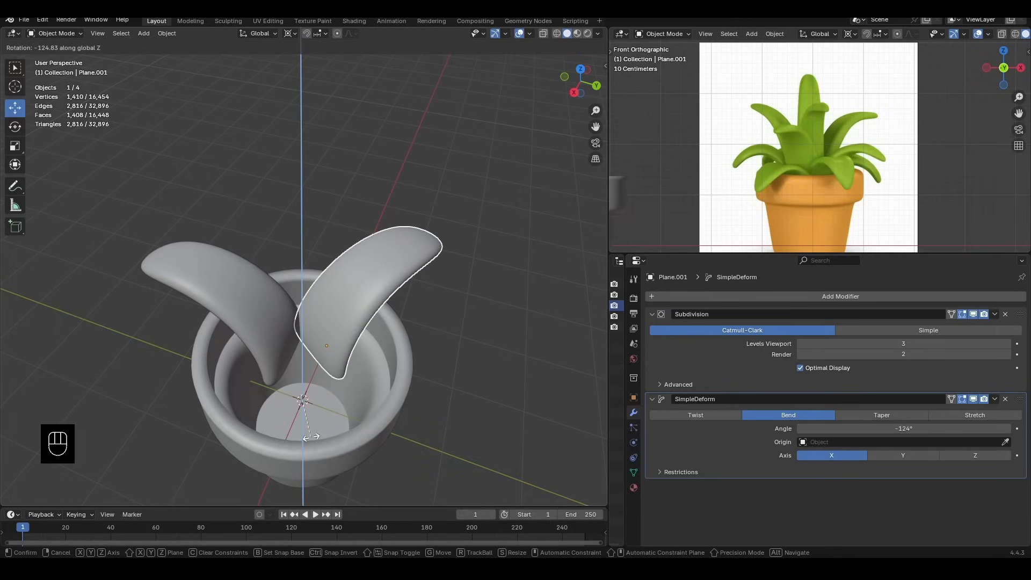
{"action": "left_click", "coordinate": [311, 436]}
{"action": "middle_click_drag", "start_coordinate": [352, 269], "coordinate": [363, 377]}
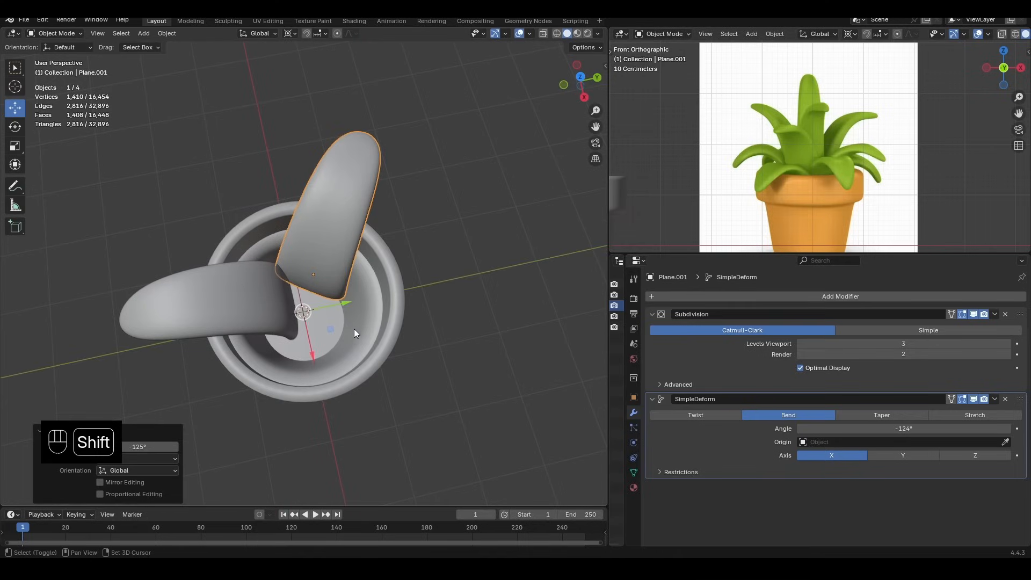
Duplicate the rotated leaf and rotate the copy about -106° around the Z axis to form a third leaf
{"action": "key", "text": "shift+d"}
{"action": "key", "text": "r"}
{"action": "key", "text": "z"}
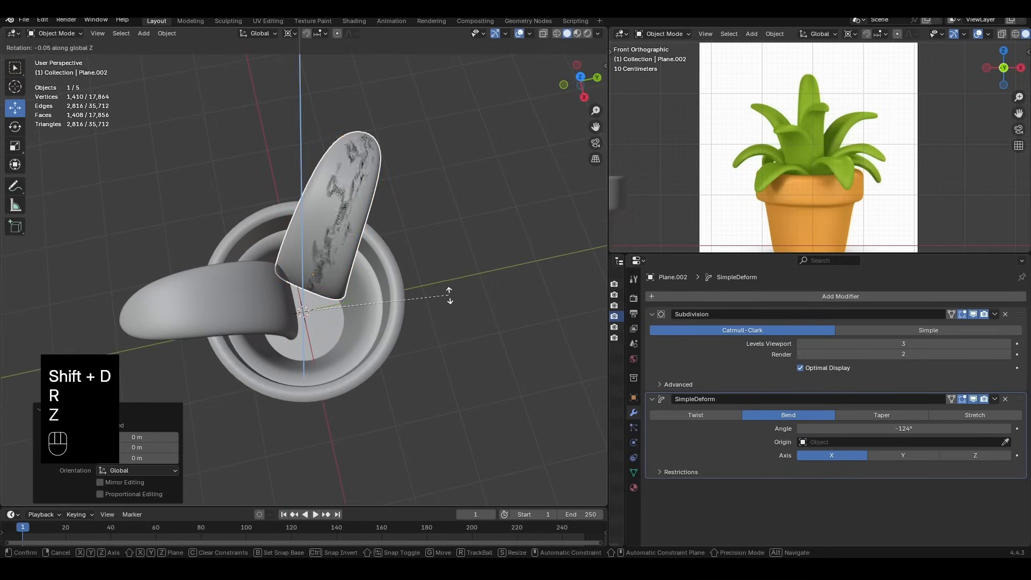
{"action": "left_click", "coordinate": [279, 437]}
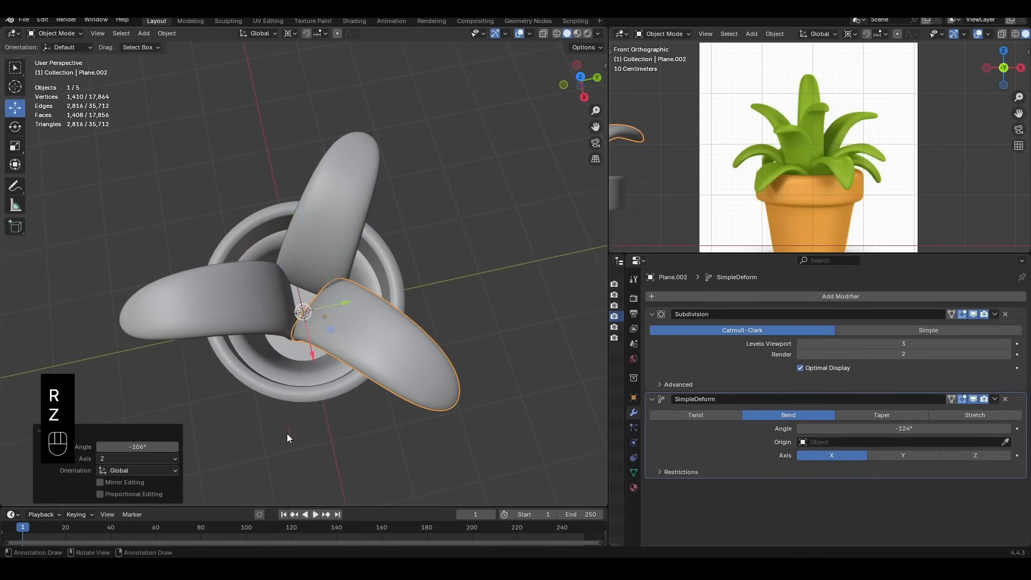
{"action": "middle_click_drag", "start_coordinate": [391, 392], "coordinate": [230, 407]}
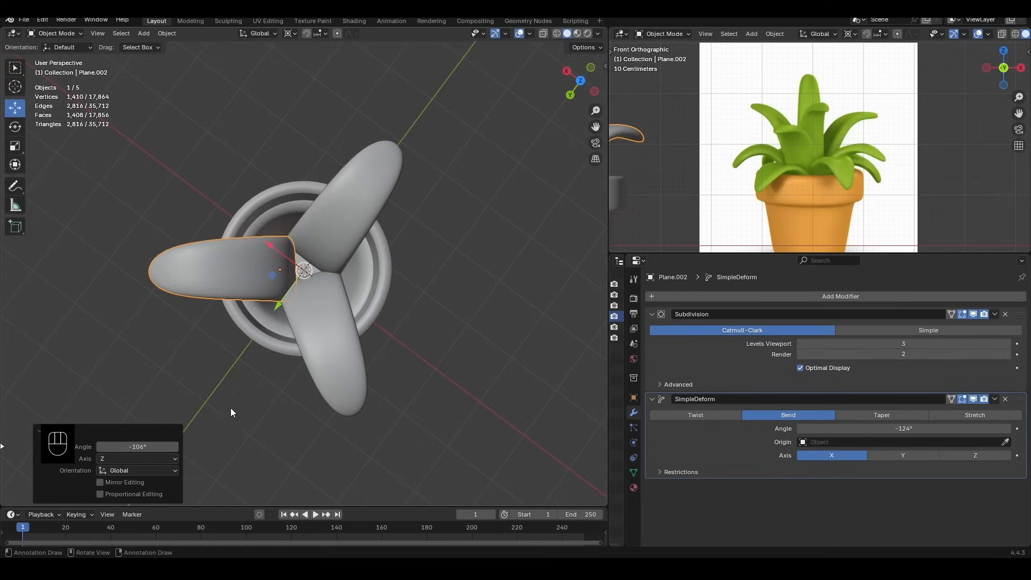
Set the pivot point to Individual Origins and move the two duplicated leaves slightly outward in opposite directions along the X axis
{"action": "left_click", "coordinate": [334, 301]}
{"action": "middle_click_drag", "start_coordinate": [320, 291], "coordinate": [244, 74]}
{"action": "left_click", "coordinate": [290, 33]}
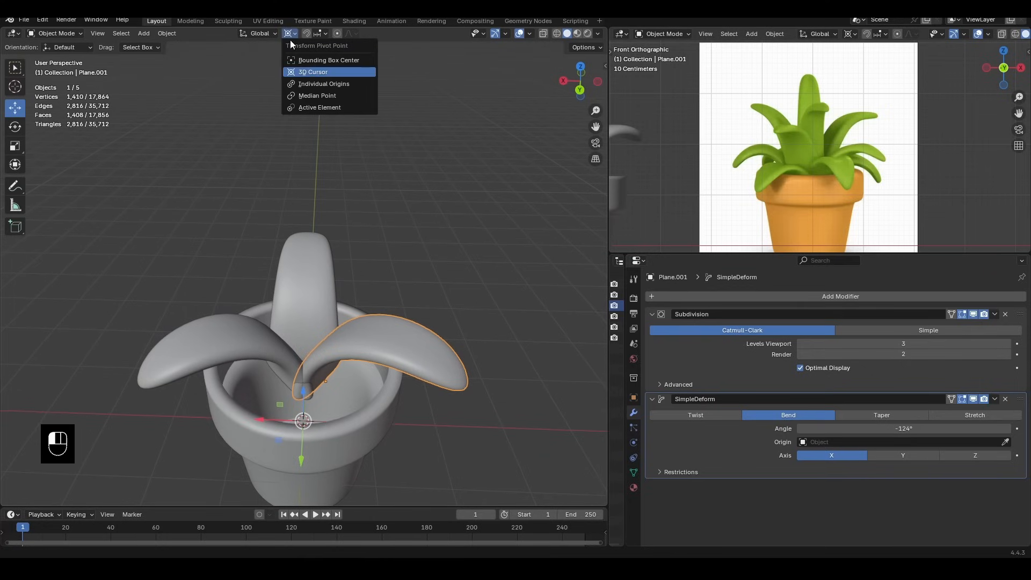
{"action": "left_click", "coordinate": [293, 84]}
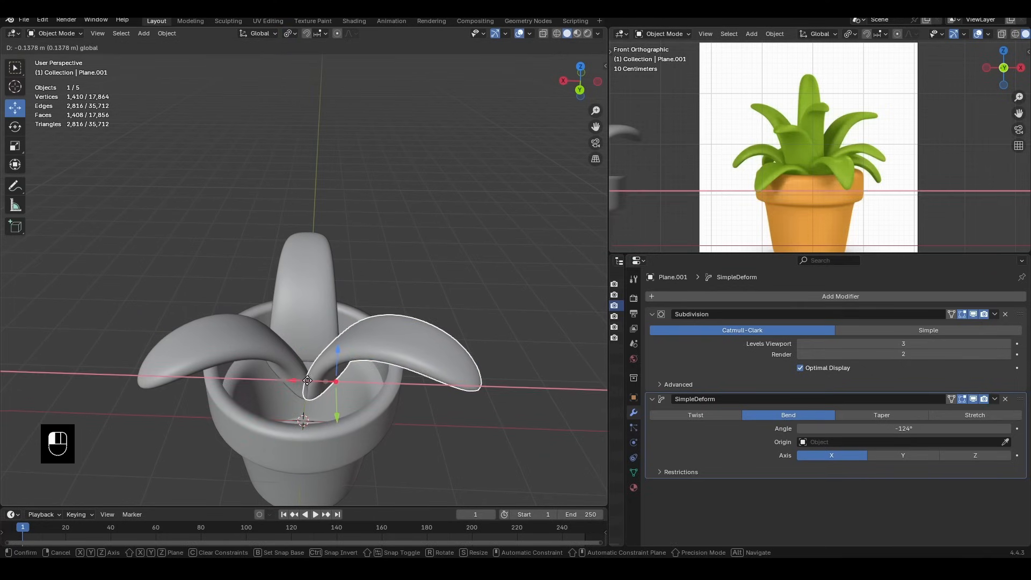
{"action": "left_click", "coordinate": [294, 375]}
{"action": "left_click_drag", "start_coordinate": [283, 382], "coordinate": [255, 382]}
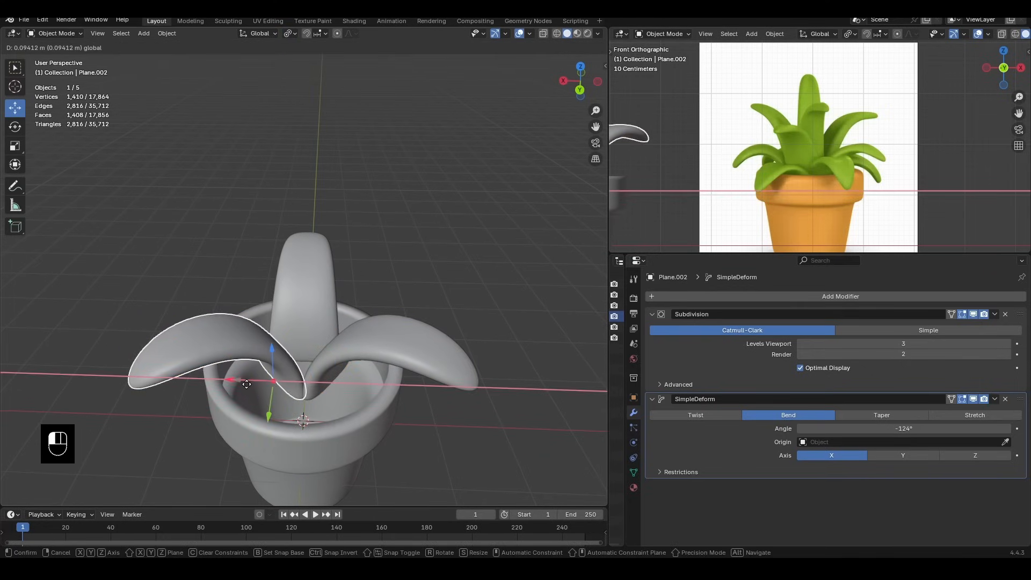
{"action": "middle_click_drag", "start_coordinate": [255, 381], "coordinate": [320, 327]}
Duplicate the first copied leaf in place and turn off the copy's Simple Deform modifier in the viewport
{"action": "left_click", "coordinate": [320, 326]}
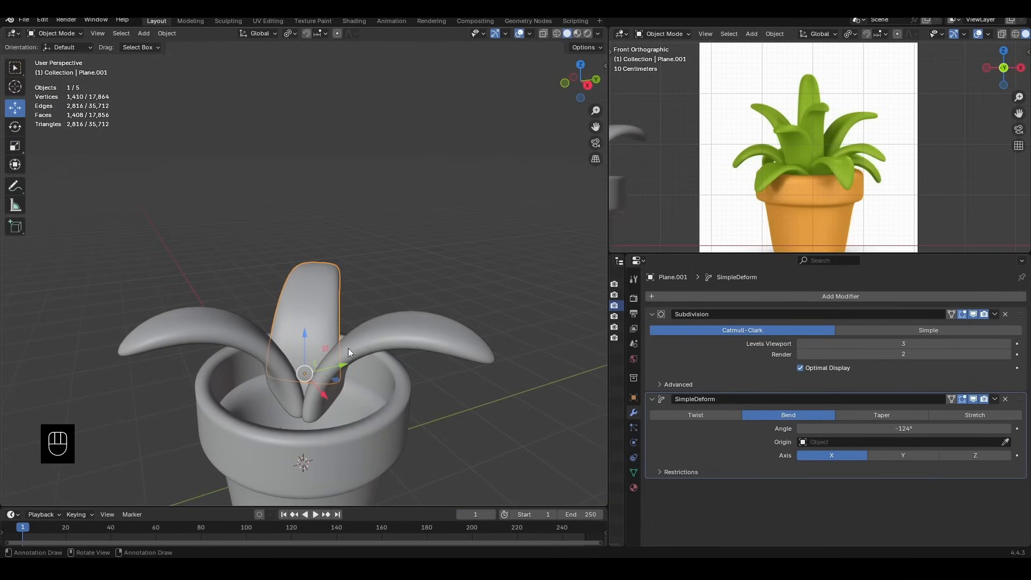
{"action": "key", "text": "shift+d"}
{"action": "right_click", "coordinate": [372, 292]}
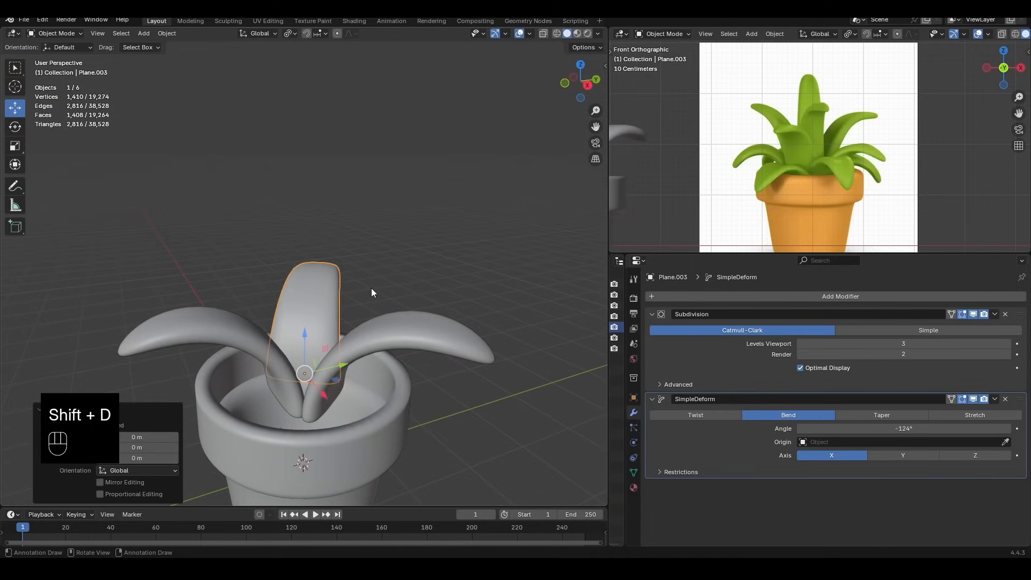
{"action": "left_click", "coordinate": [973, 397]}
{"action": "middle_click_drag", "start_coordinate": [393, 301], "coordinate": [332, 353]}
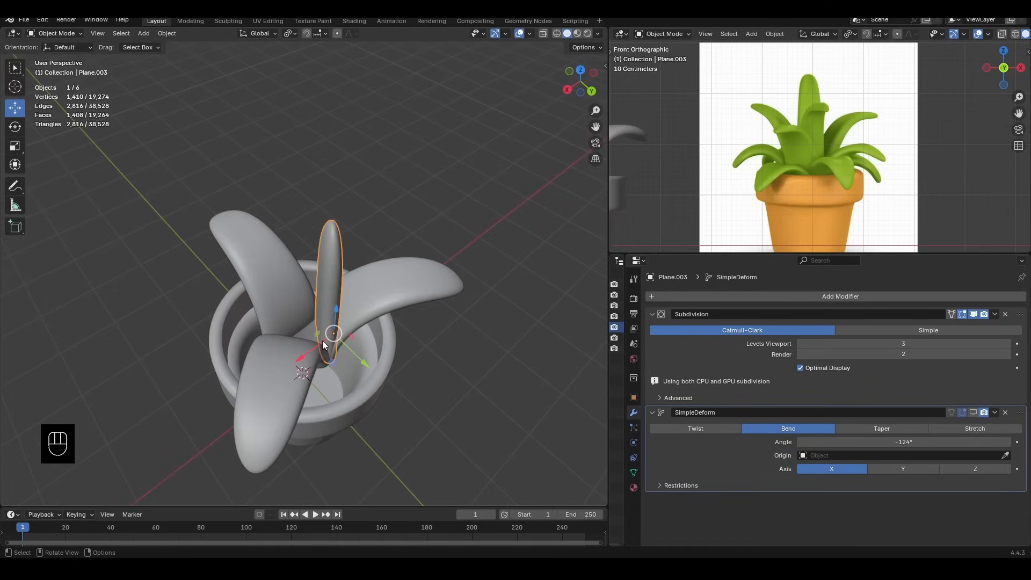
Move the straight upright leaf along the X axis toward the pot's center
{"action": "key", "text": "g"}
{"action": "key", "text": "x"}
{"action": "right_click", "coordinate": [326, 341]}
{"action": "key", "text": "g"}
{"action": "key", "text": "x"}
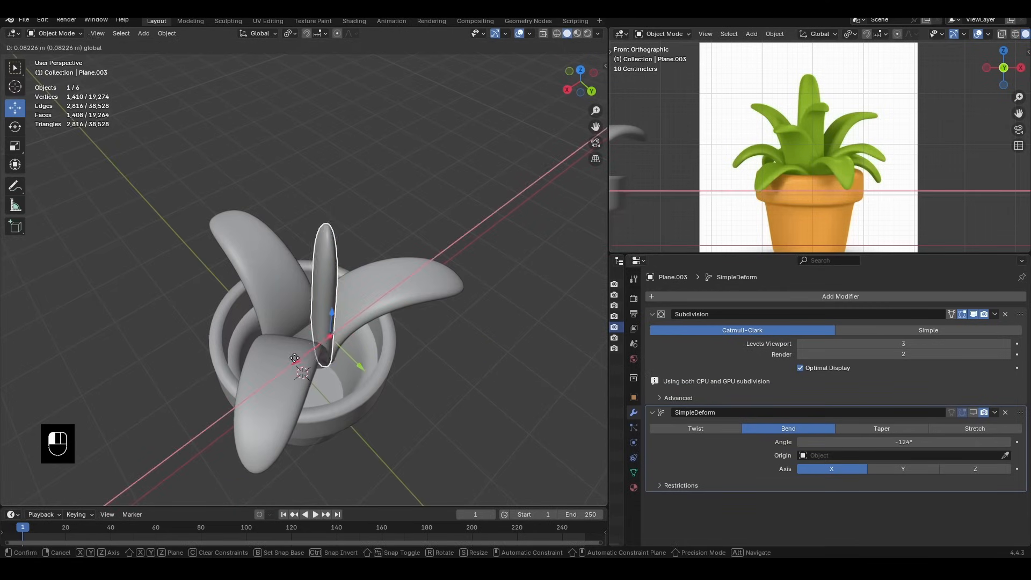
{"action": "left_click", "coordinate": [297, 344]}
{"action": "middle_click_drag", "start_coordinate": [296, 344], "coordinate": [365, 308]}
Adjust the upright leaf's position along the X axis and move it about -0.09 m along the Y axis
{"action": "key", "text": "g"}
{"action": "key", "text": "x"}
{"action": "left_click", "coordinate": [304, 395]}
{"action": "key", "text": "g"}
{"action": "key", "text": "y"}
{"action": "left_click", "coordinate": [302, 386]}
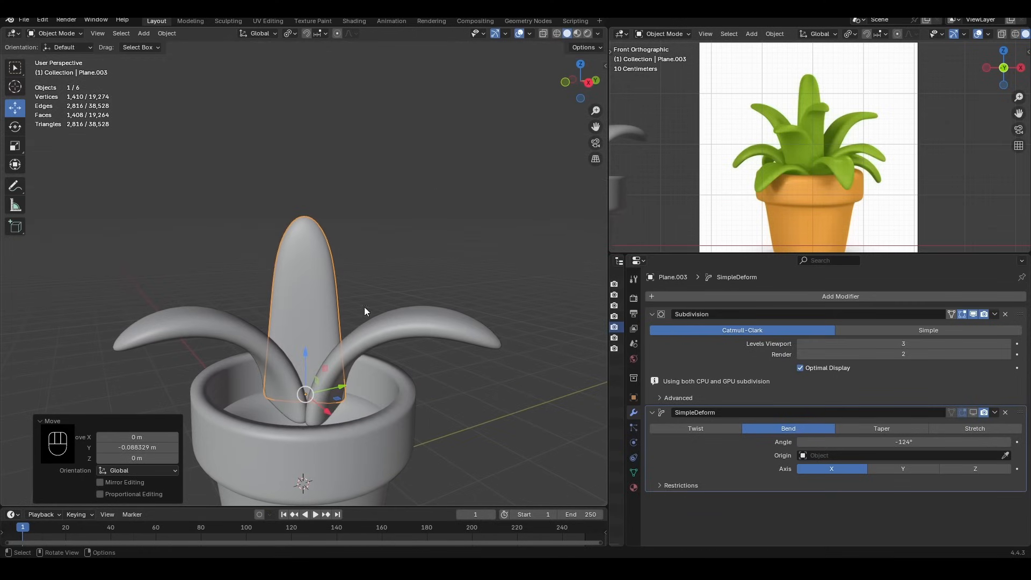
In Edit Mode with wireframe shading, select the upright leaf's tip and raise it about 0.69 m along Z, returning to solid shading and Object Mode
{"action": "key", "text": "Tab"}
{"action": "key", "text": "z"}
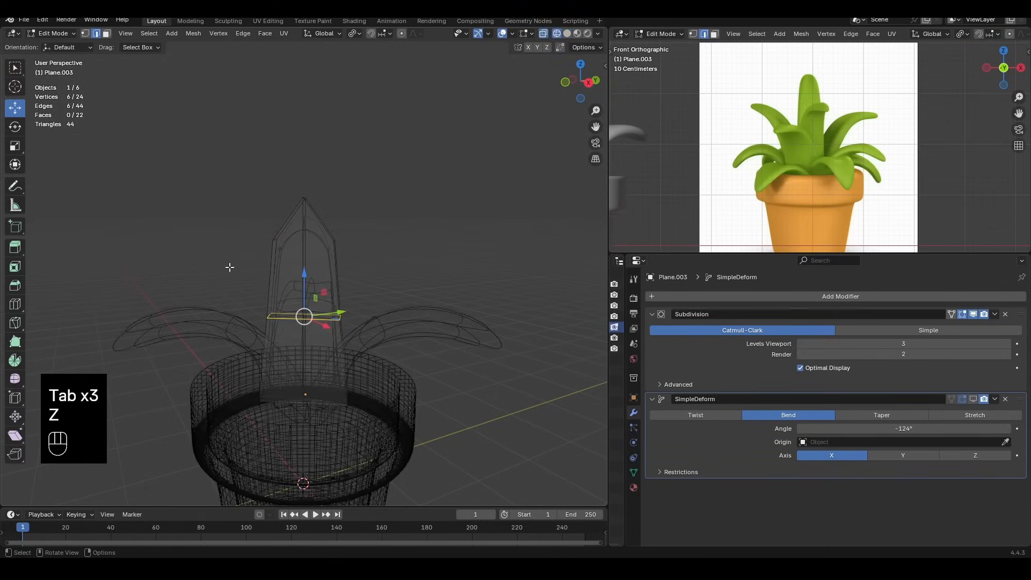
{"action": "left_click_drag", "start_coordinate": [196, 142], "coordinate": [429, 279]}
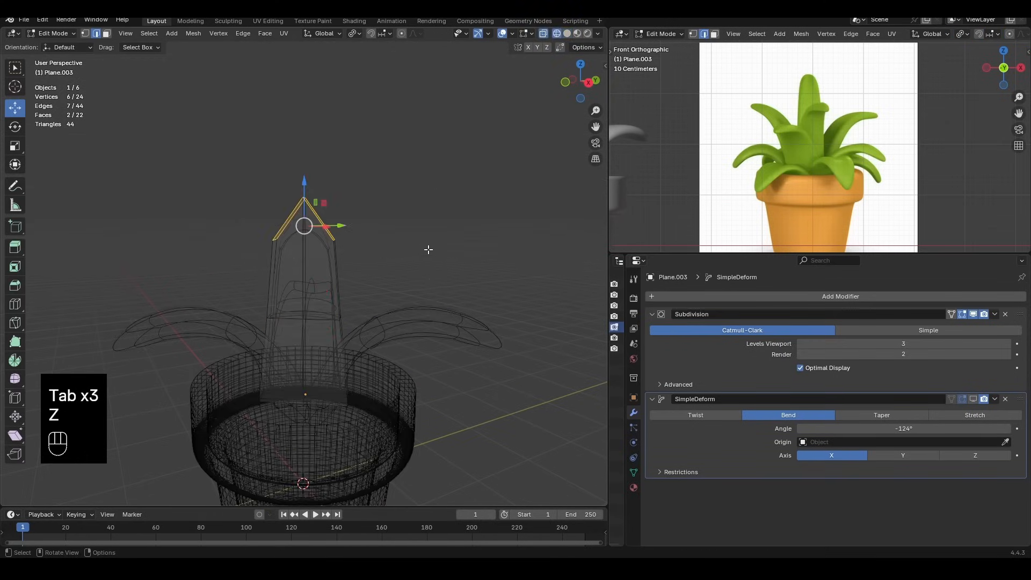
{"action": "key", "text": "z"}
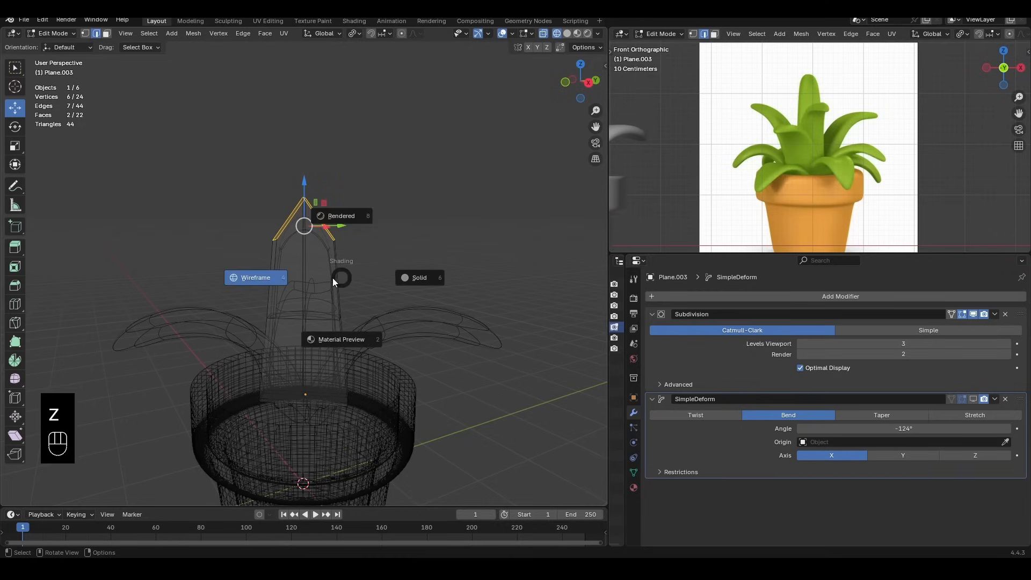
{"action": "left_click", "coordinate": [273, 284]}
{"action": "key", "text": "z"}
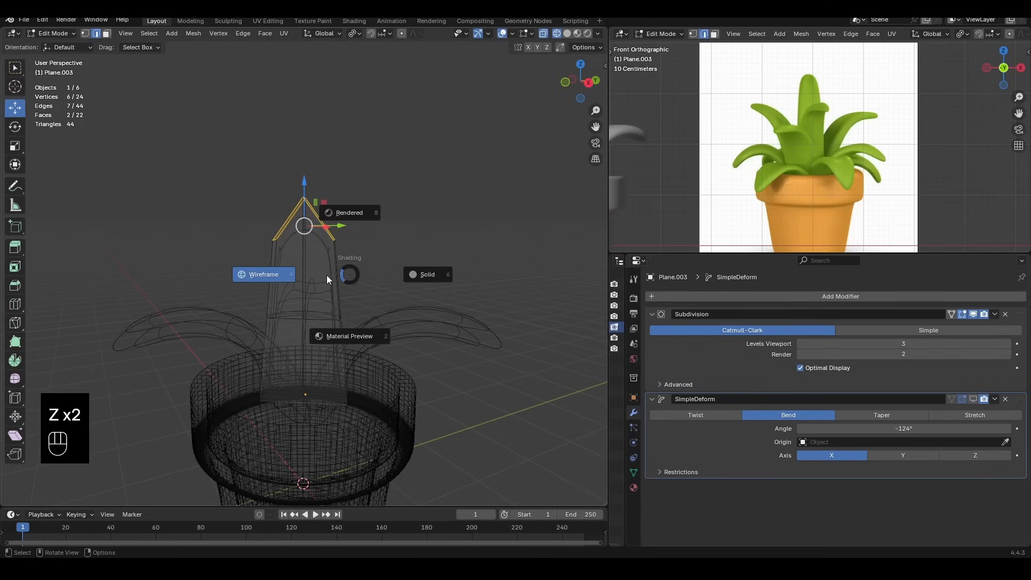
{"action": "left_click", "coordinate": [327, 275]}
{"action": "left_click_drag", "start_coordinate": [203, 257], "coordinate": [466, 145]}
{"action": "left_click_drag", "start_coordinate": [307, 185], "coordinate": [309, 122]}
{"action": "key", "text": "z"}
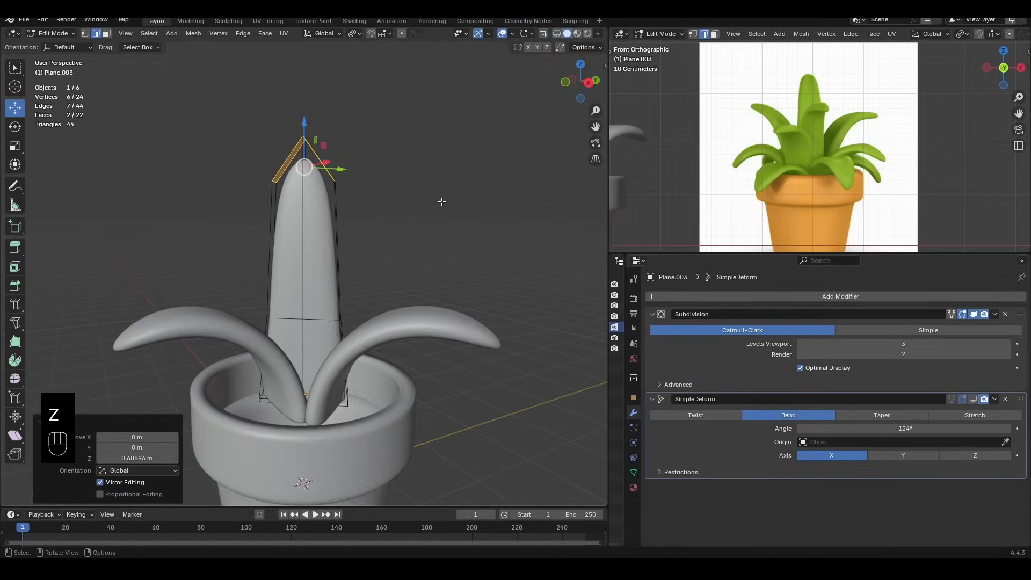
{"action": "key", "text": "Tab"}
Set the original leaf's Simple Deform bend angle to about -105° and copy that angle value
{"action": "middle_click_drag", "start_coordinate": [344, 279], "coordinate": [375, 283]}
{"action": "middle_click_drag", "start_coordinate": [527, 278], "coordinate": [309, 296]}
{"action": "scroll", "coordinate": [308, 291], "scroll_direction": "up", "scroll_amount": 2}
{"action": "left_click", "coordinate": [281, 321]}
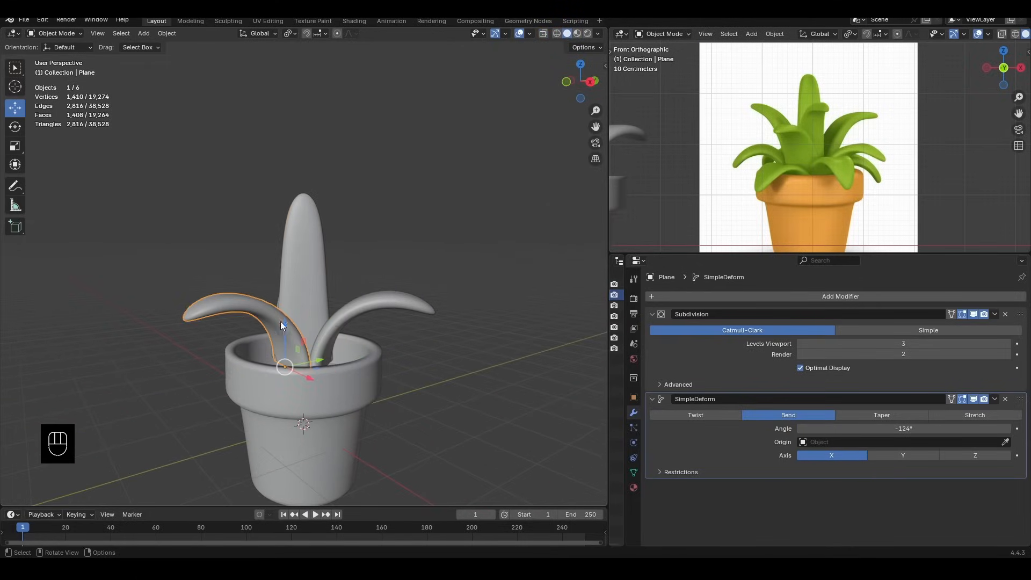
{"action": "left_click_drag", "start_coordinate": [904, 428], "coordinate": [933, 428]}
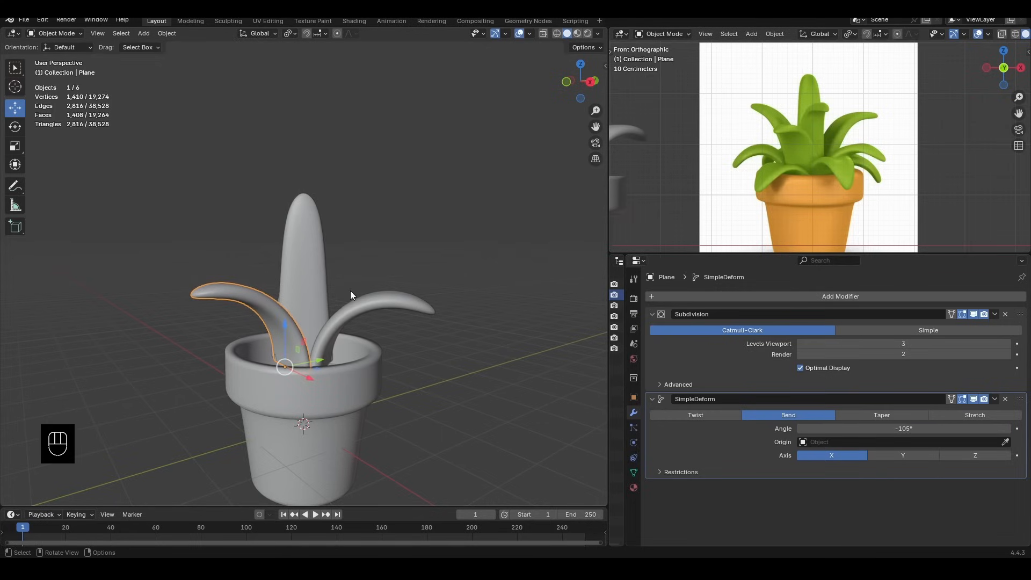
{"action": "left_click", "coordinate": [896, 429]}
{"action": "key", "text": "ctrl+c"}
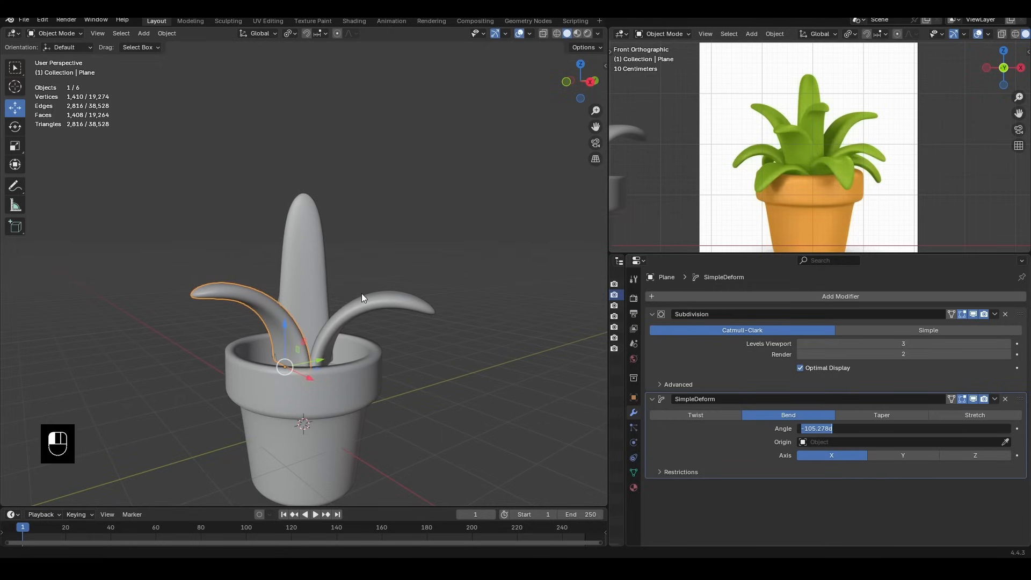
Paste the copied bend angle of -105.278° into the Simple Deform modifiers of the other two bent leaves
{"action": "left_click", "coordinate": [418, 295]}
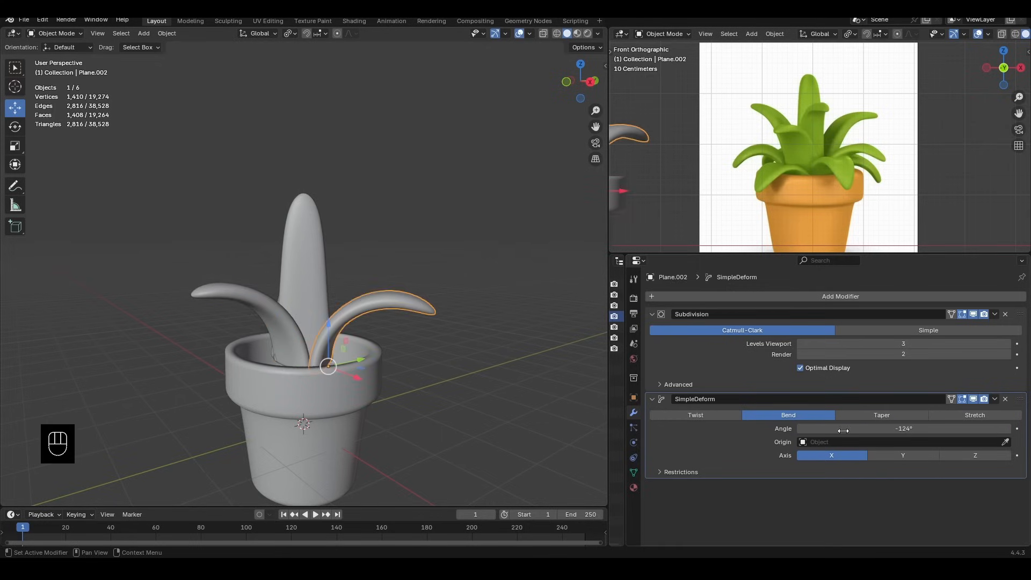
{"action": "left_click", "coordinate": [878, 428]}
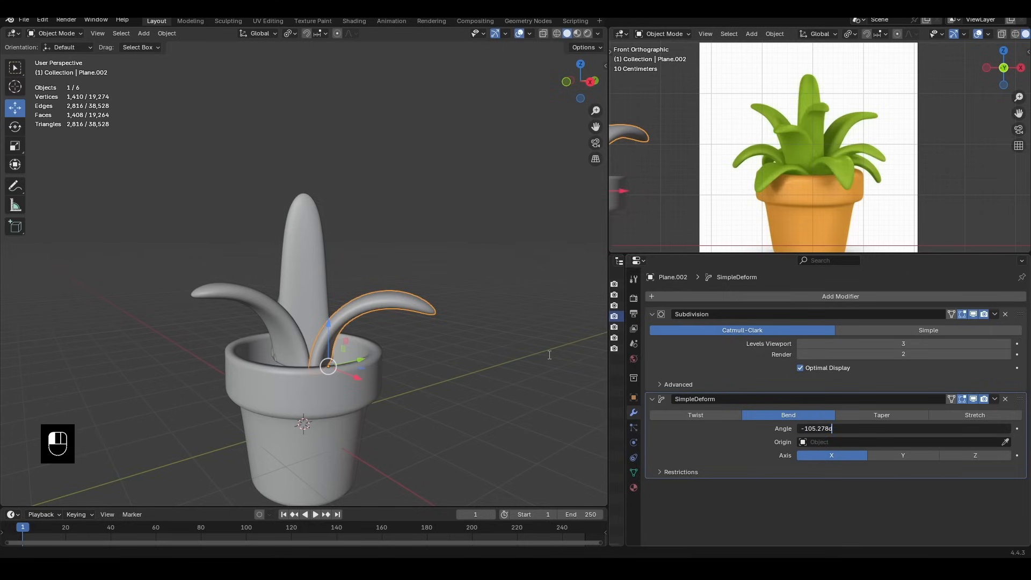
{"action": "key", "text": "Return"}
{"action": "middle_click_drag", "start_coordinate": [489, 348], "coordinate": [328, 330]}
{"action": "left_click", "coordinate": [331, 328]}
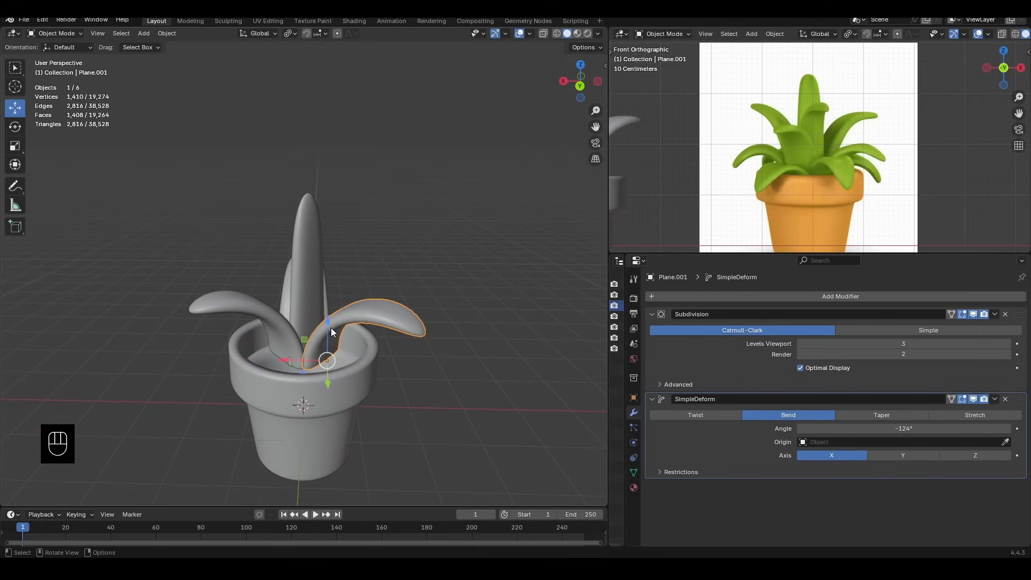
{"action": "left_click", "coordinate": [929, 428]}
{"action": "key", "text": "ctrl+v"}
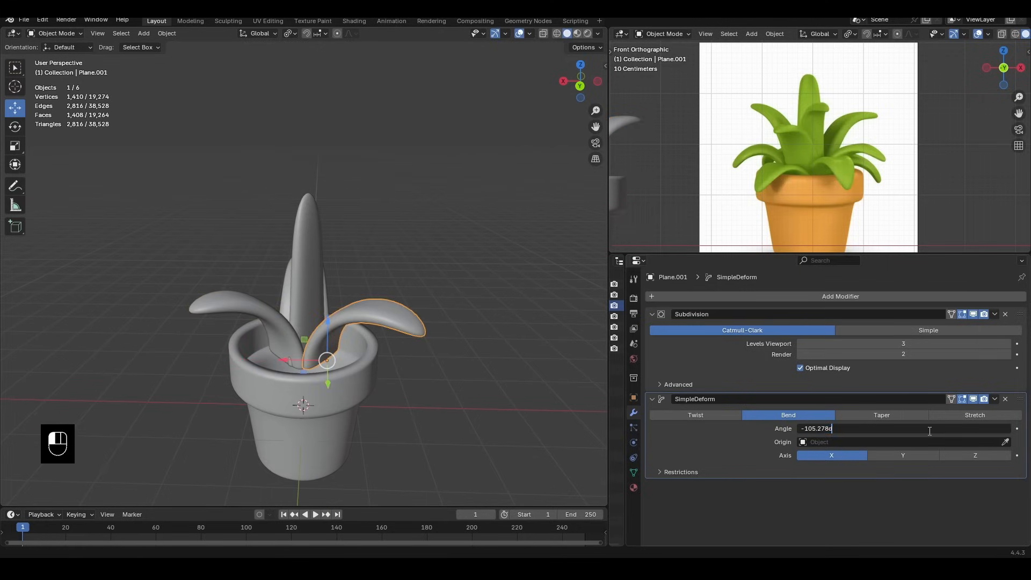
{"action": "key", "text": "Return"}
{"action": "left_click", "coordinate": [546, 376]}
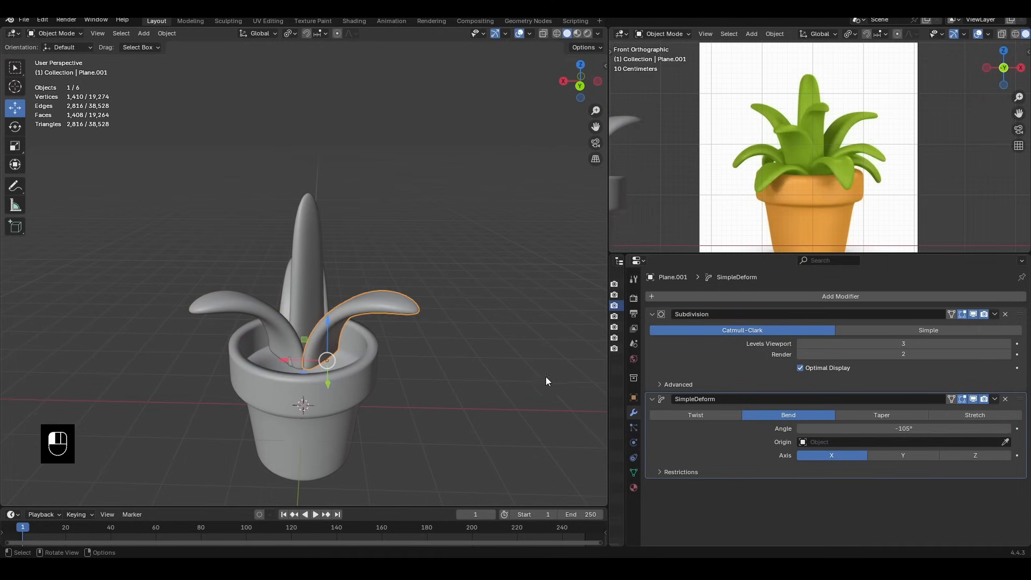
Duplicate one of the side leaves and move the copy about -0.68 m along the X axis
{"action": "scroll", "coordinate": [505, 370], "scroll_direction": "down", "scroll_amount": 3}
{"action": "middle_click_drag", "start_coordinate": [430, 359], "coordinate": [415, 310]}
{"action": "left_click", "coordinate": [329, 307]}
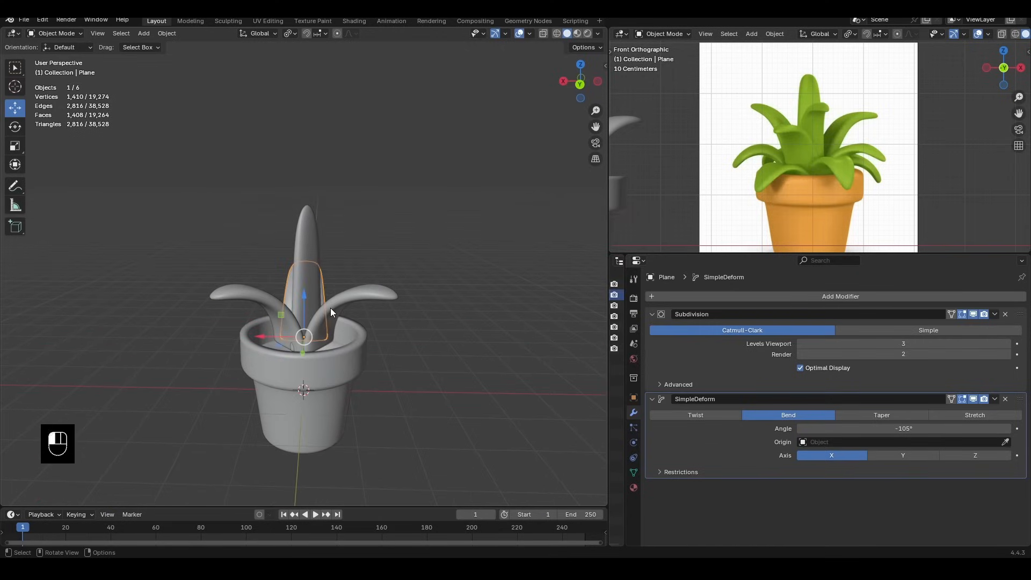
{"action": "left_click", "coordinate": [281, 329], "text": "shift"}
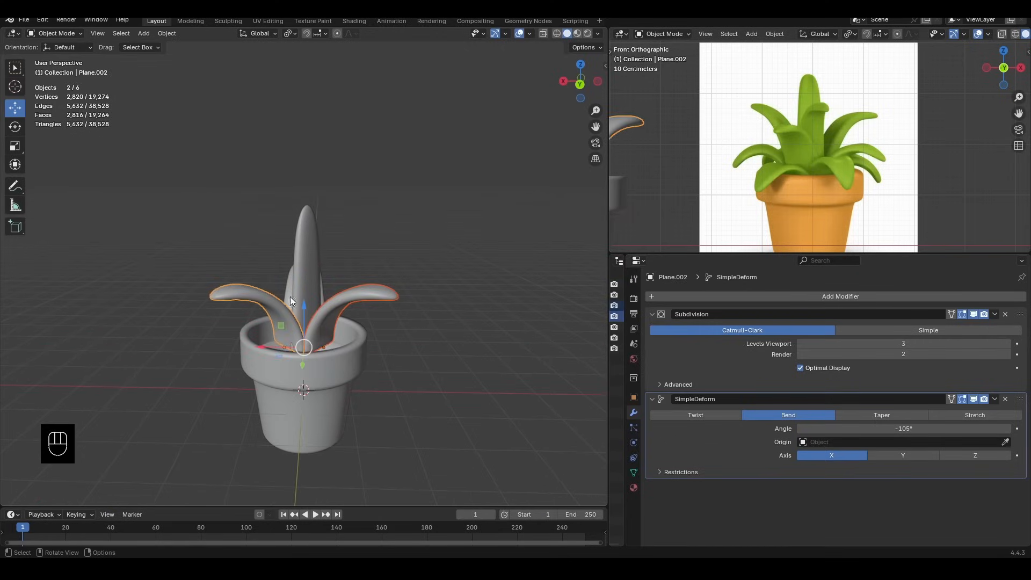
{"action": "key", "text": "shift+d"}
{"action": "left_click_drag", "start_coordinate": [295, 338], "coordinate": [326, 337]}
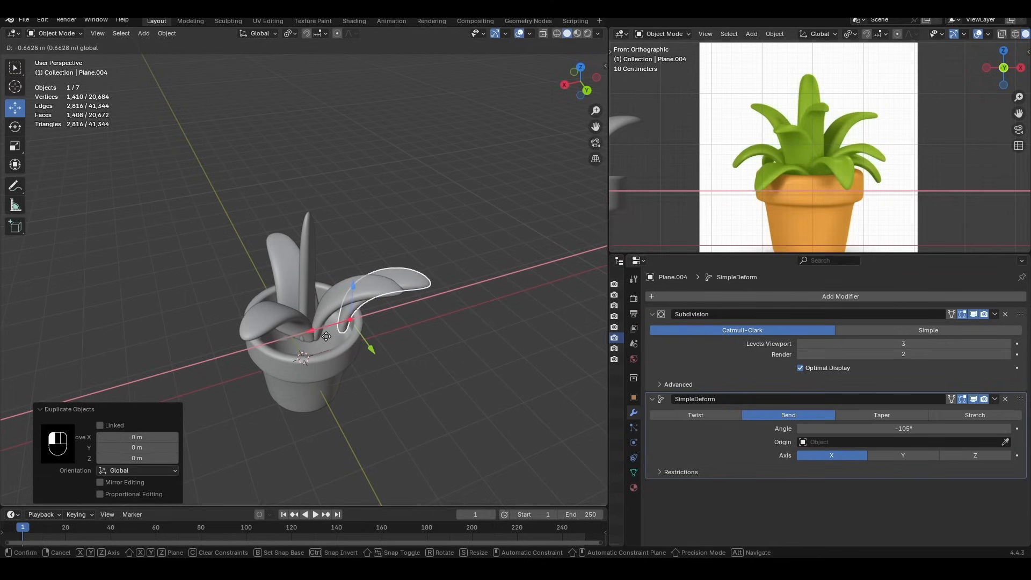
{"action": "left_click", "coordinate": [328, 337]}
Rotate the duplicated leaf around Z to face the pot's open side and shift it about -0.49 m along Y
{"action": "middle_click_drag", "start_coordinate": [397, 321], "coordinate": [299, 345]}
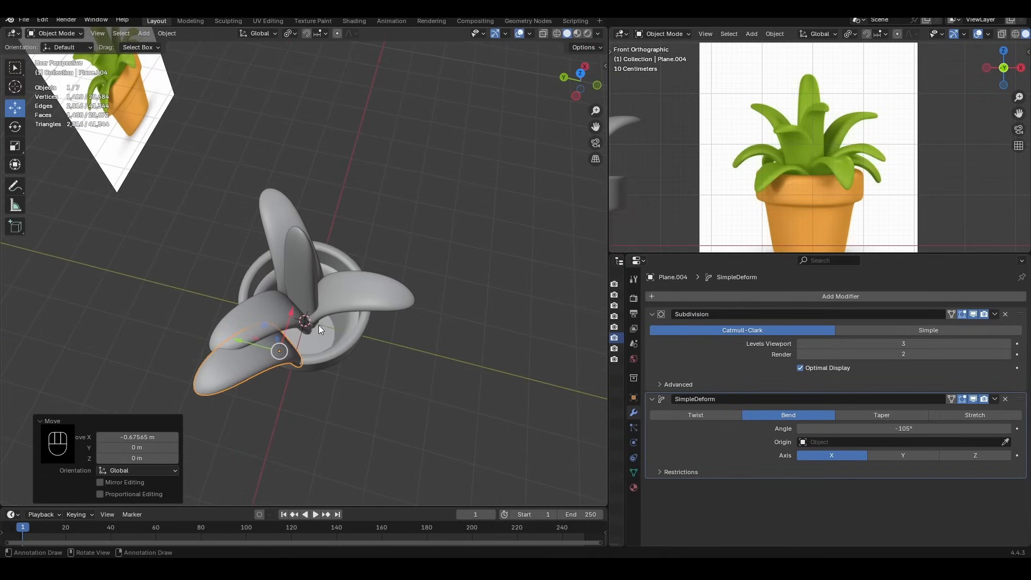
{"action": "key", "text": "r"}
{"action": "key", "text": "z"}
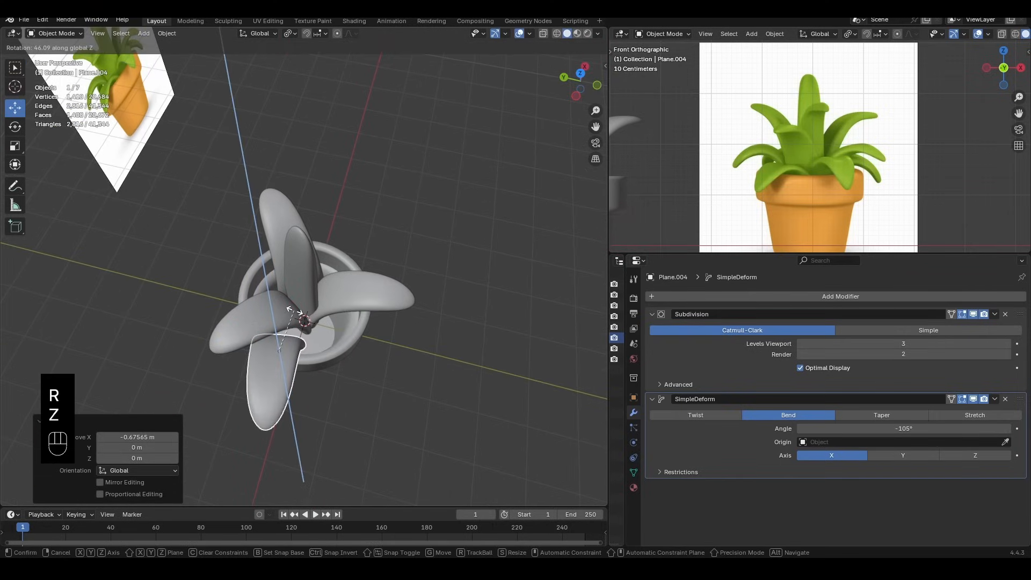
{"action": "left_click", "coordinate": [290, 314]}
{"action": "left_click_drag", "start_coordinate": [248, 347], "coordinate": [275, 346]}
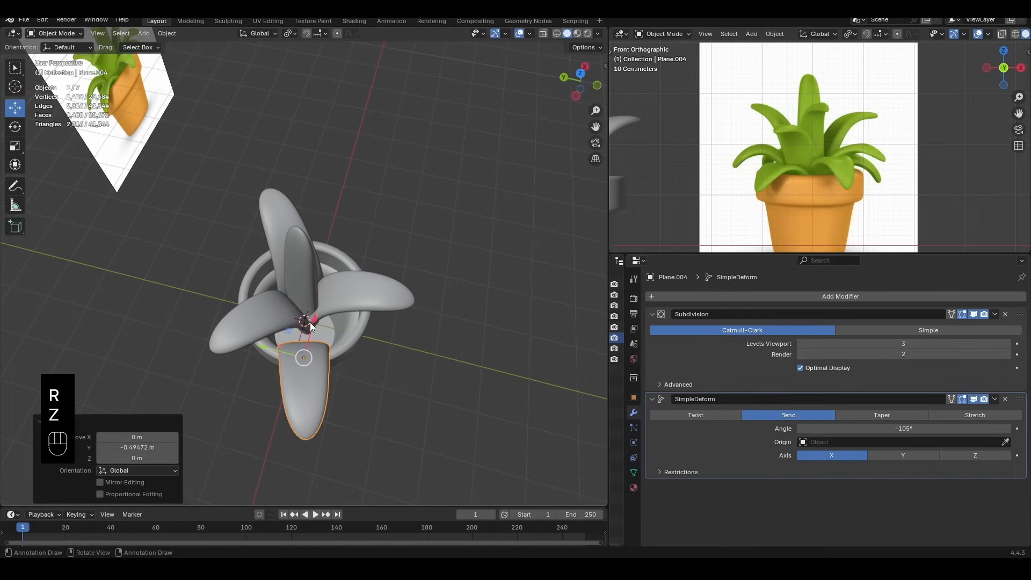
{"action": "middle_click_drag", "start_coordinate": [346, 338], "coordinate": [288, 361]}
{"action": "key", "text": "g"}
{"action": "left_click_drag", "start_coordinate": [306, 356], "coordinate": [301, 353]}
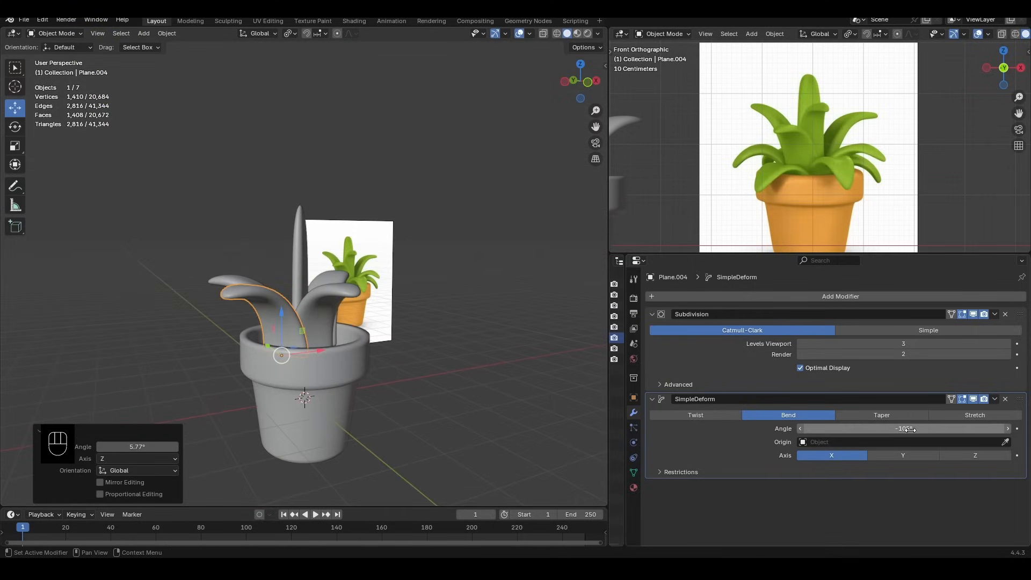
Set the duplicated leaf's bend angle to about -161°, and in Edit Mode lower its tip along Z to shorten it
{"action": "left_click_drag", "start_coordinate": [923, 427], "coordinate": [901, 427]}
{"action": "key", "text": "Tab"}
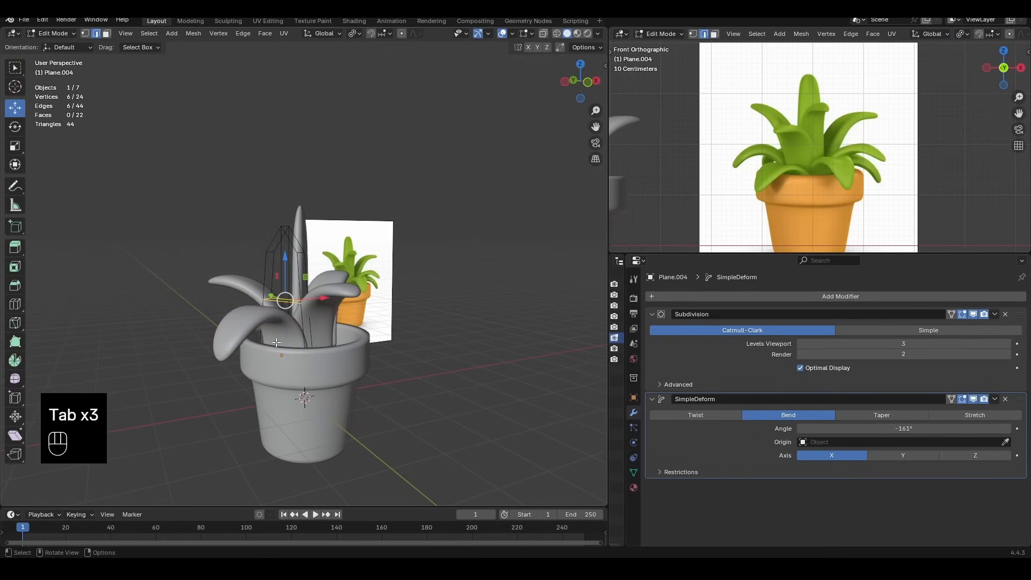
{"action": "key", "text": "a"}
{"action": "scroll", "coordinate": [302, 336], "scroll_direction": "up", "scroll_amount": 3}
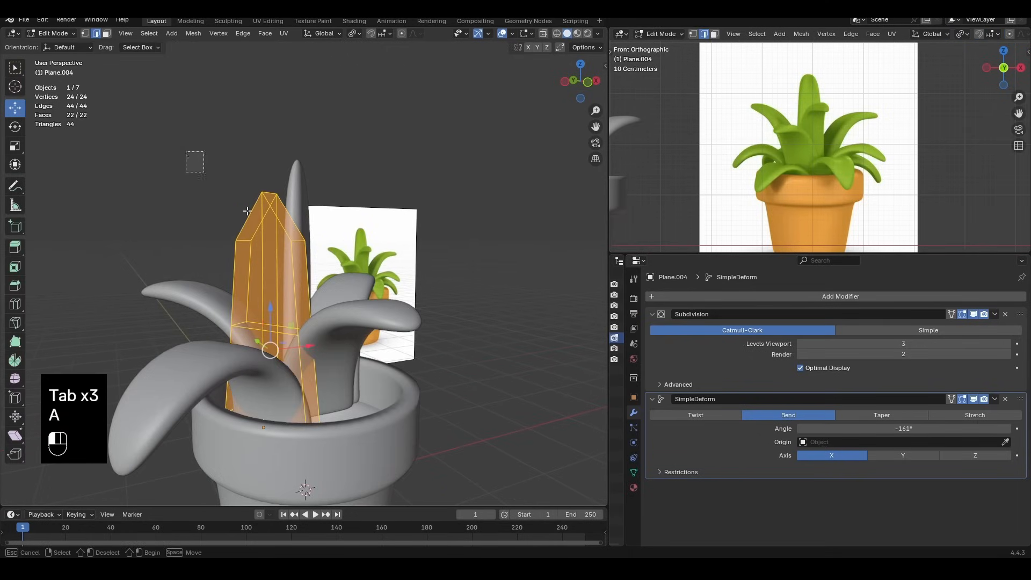
{"action": "left_click_drag", "start_coordinate": [247, 211], "coordinate": [368, 291]}
{"action": "left_click_drag", "start_coordinate": [272, 174], "coordinate": [262, 225]}
{"action": "key", "text": "Tab"}
{"action": "scroll", "coordinate": [256, 301], "scroll_direction": "down", "scroll_amount": 4}
{"action": "middle_click_drag", "start_coordinate": [489, 265], "coordinate": [369, 333]}
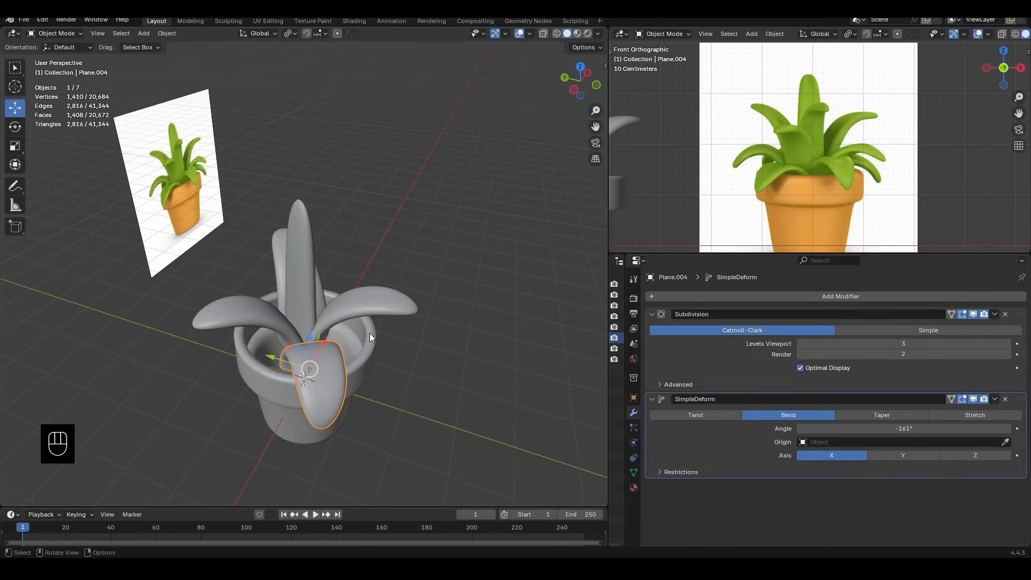
Set the transform pivot to the 3D Cursor, then duplicate the drooping leaf and rotate the copy about 80° around Z
{"action": "left_click", "coordinate": [287, 34]}
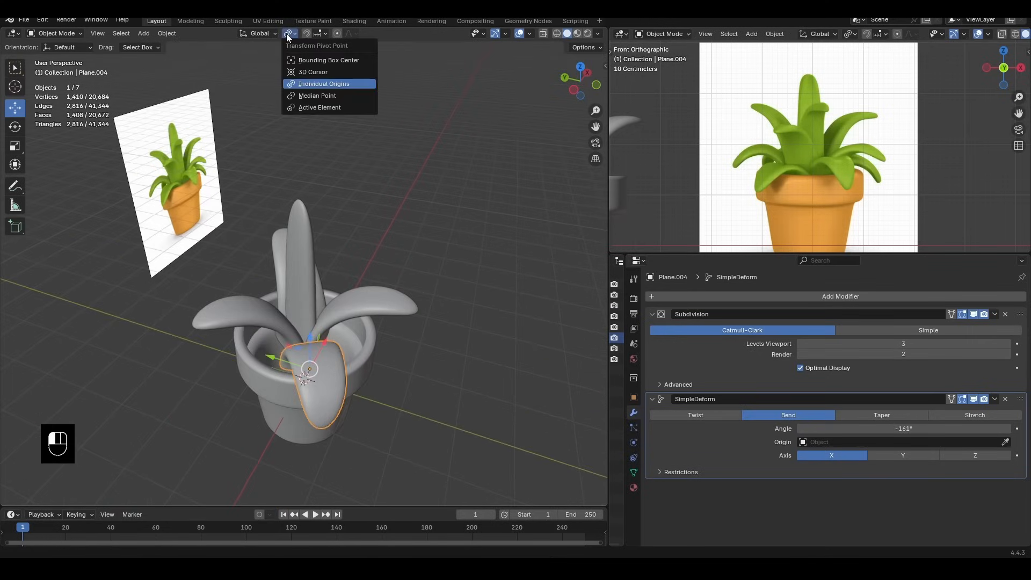
{"action": "left_click", "coordinate": [304, 73]}
{"action": "middle_click_drag", "start_coordinate": [424, 322], "coordinate": [390, 343]}
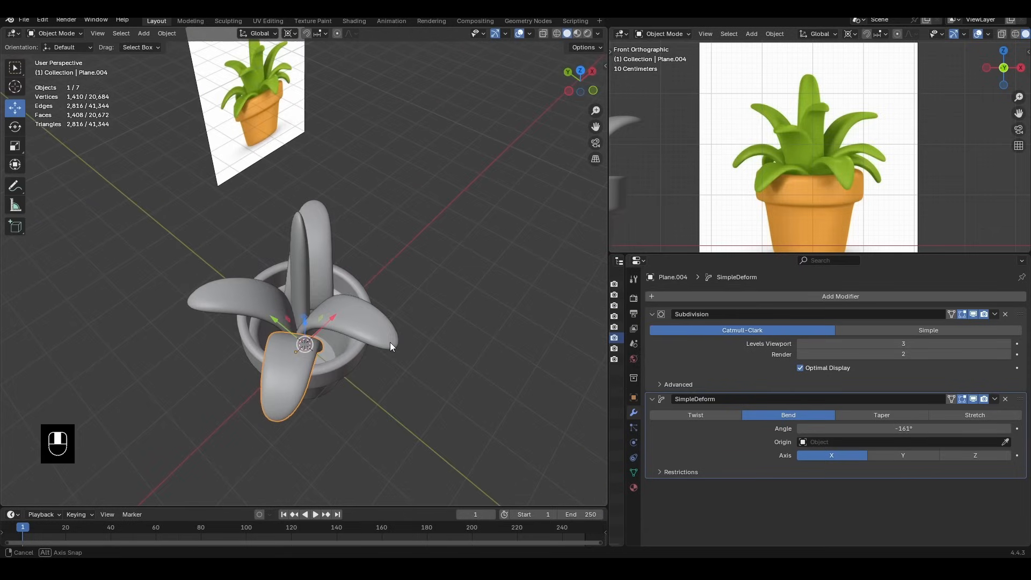
{"action": "key", "text": "shift+d"}
{"action": "key", "text": "r"}
{"action": "key", "text": "z"}
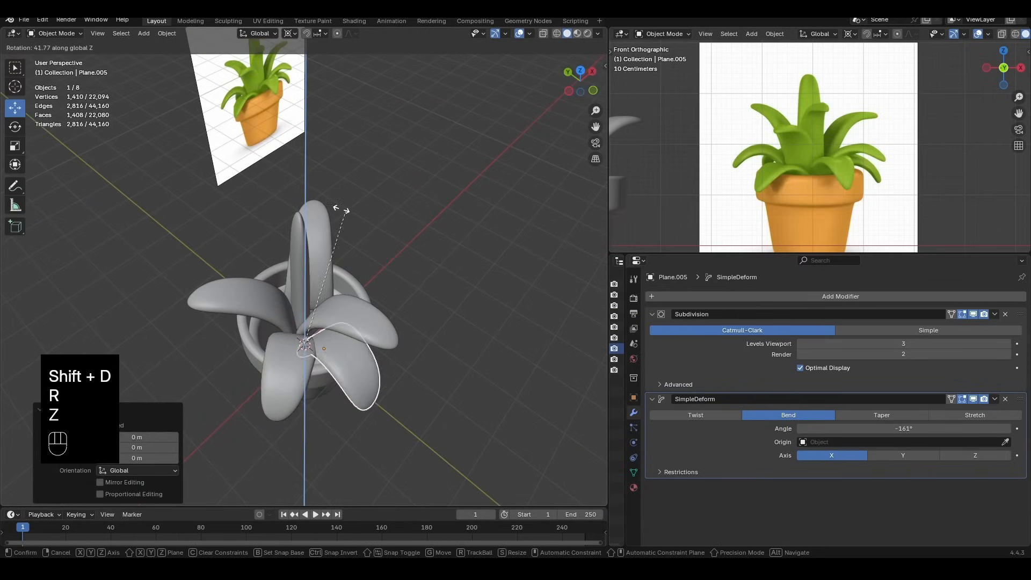
{"action": "left_click", "coordinate": [260, 225]}
Rotate the new drooping leaf about another 29° around Z to space it between the upper leaves
{"action": "middle_click_drag", "start_coordinate": [260, 225], "coordinate": [304, 293]}
{"action": "key", "text": "r"}
{"action": "key", "text": "z"}
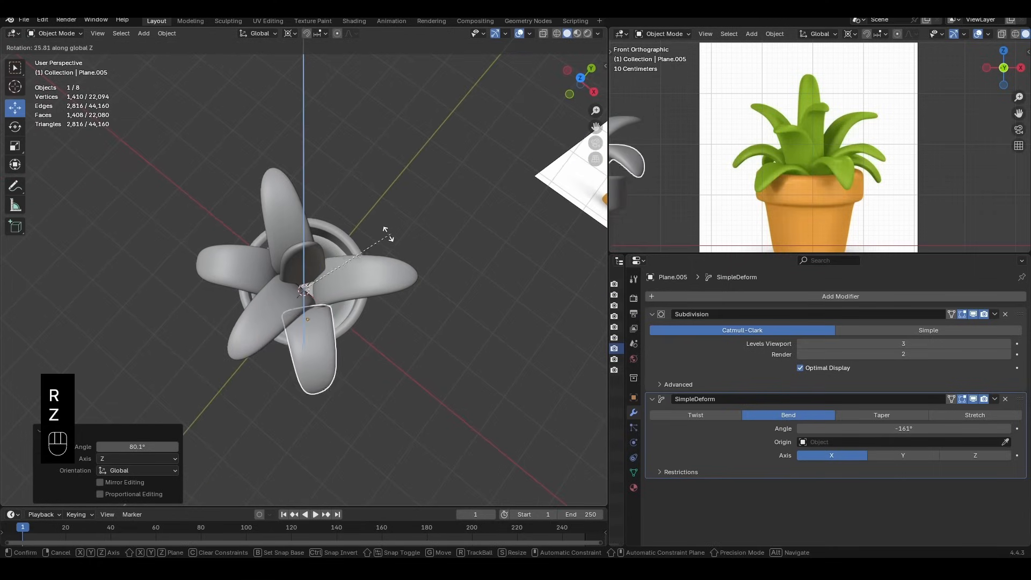
{"action": "left_click", "coordinate": [415, 252]}
Duplicate the drooping leaf again and rotate this copy about 128° around Z into the remaining gap
{"action": "middle_click_drag", "start_coordinate": [416, 255], "coordinate": [350, 249]}
{"action": "key", "text": "shift+d"}
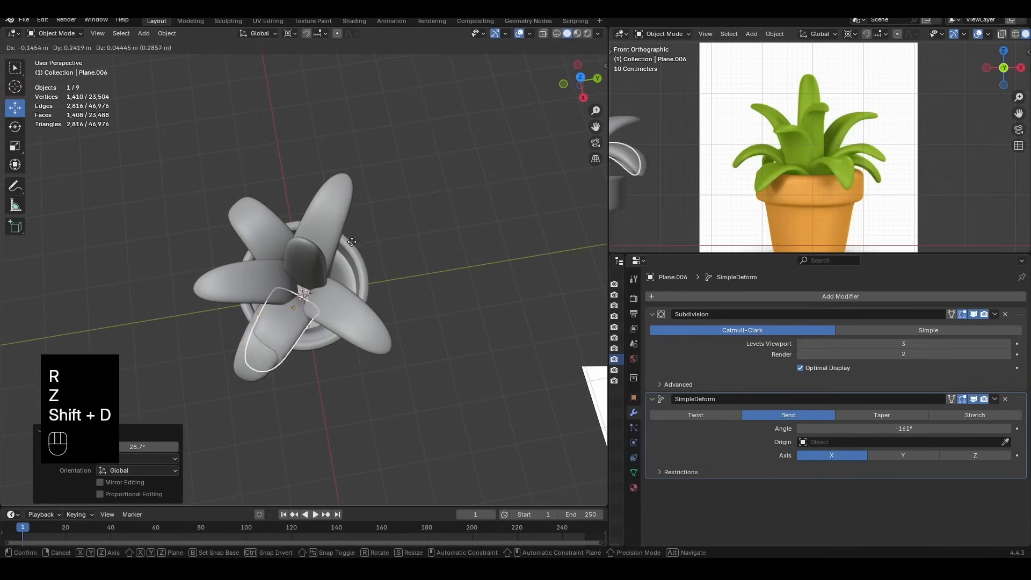
{"action": "key", "text": "r"}
{"action": "key", "text": "z"}
{"action": "left_click", "coordinate": [192, 256]}
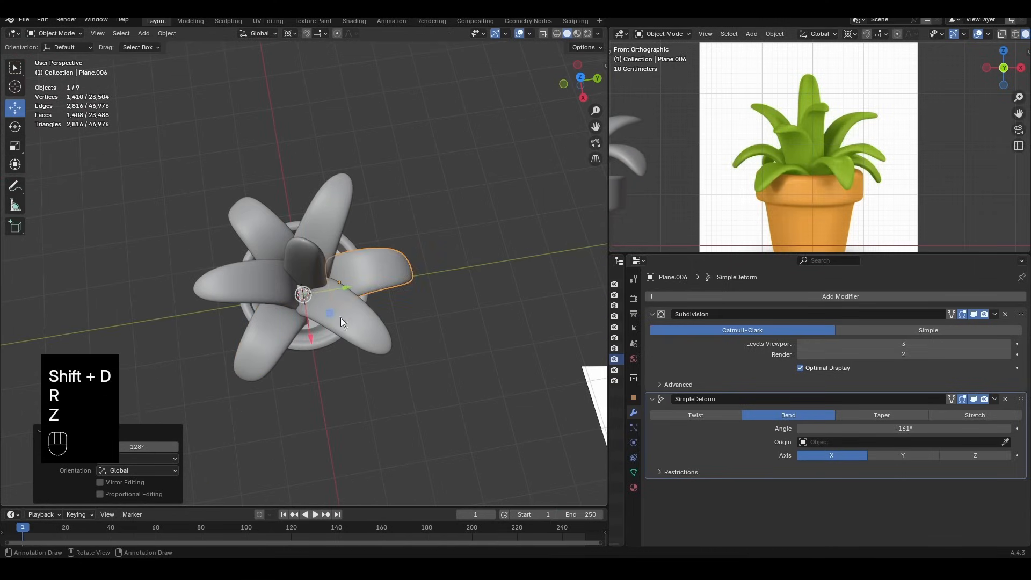
{"action": "middle_click_drag", "start_coordinate": [340, 317], "coordinate": [410, 249]}
{"action": "left_click", "coordinate": [411, 249]}
{"action": "middle_click_drag", "start_coordinate": [326, 343], "coordinate": [376, 359]}
Select the three drooping leaves, duplicate them together and rotate the copies about 59° around Z
{"action": "left_click", "coordinate": [383, 350]}
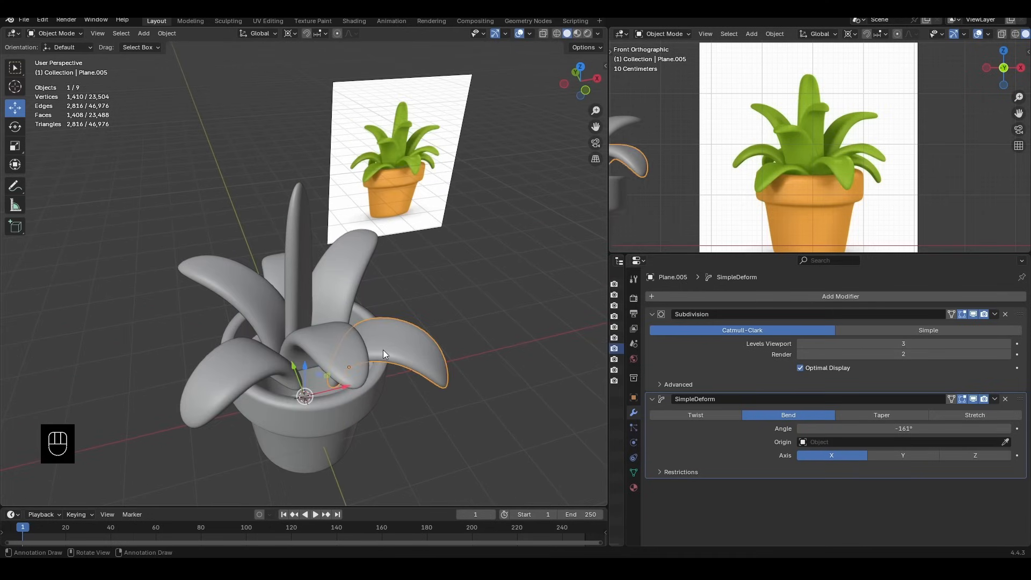
{"action": "left_click", "coordinate": [234, 371], "text": "shift"}
{"action": "left_click", "coordinate": [263, 265], "text": "shift"}
{"action": "key", "text": "shift+d"}
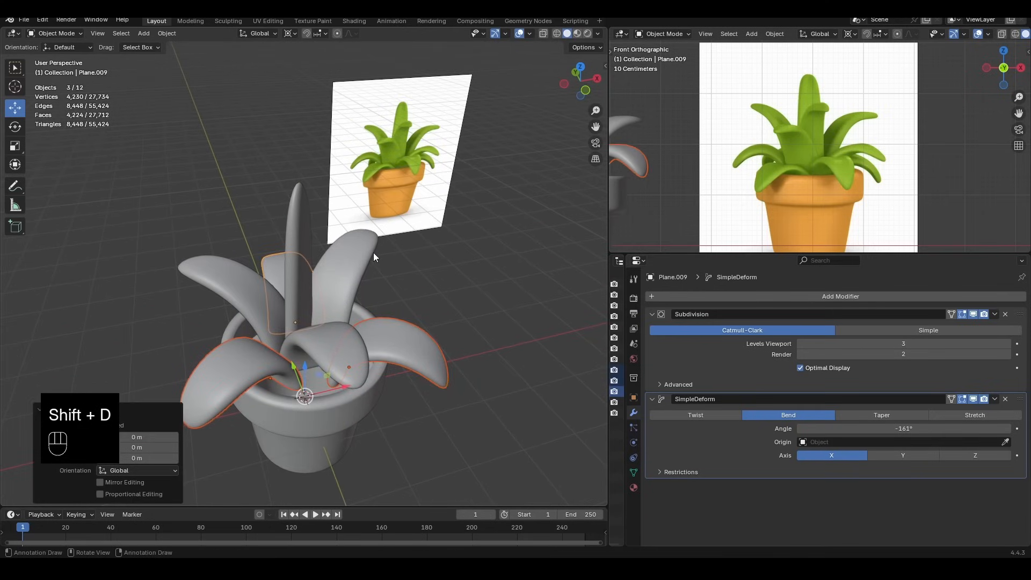
{"action": "key", "text": "r"}
{"action": "key", "text": "z"}
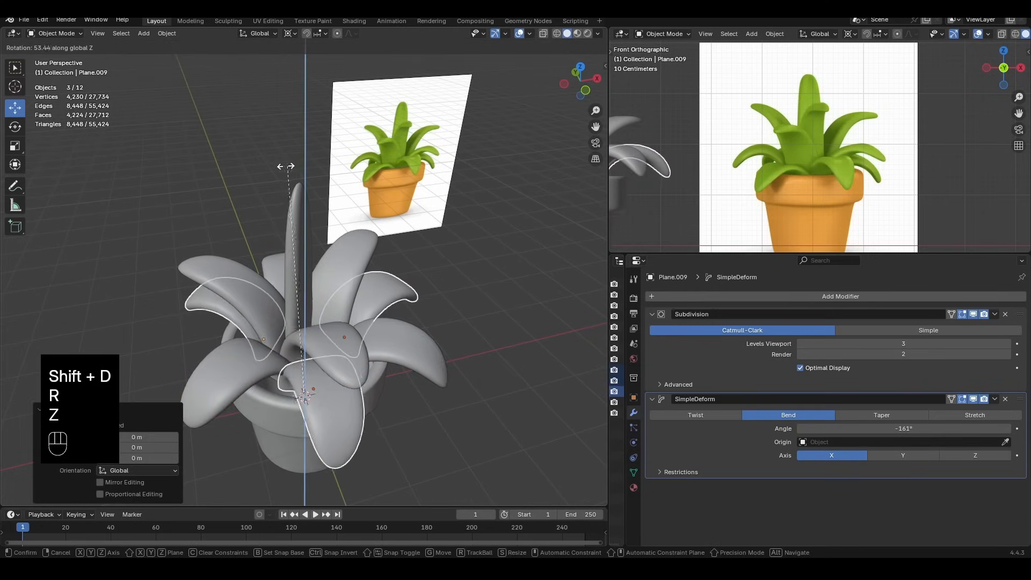
{"action": "left_click", "coordinate": [271, 168]}
{"action": "middle_click_drag", "start_coordinate": [270, 168], "coordinate": [403, 312]}
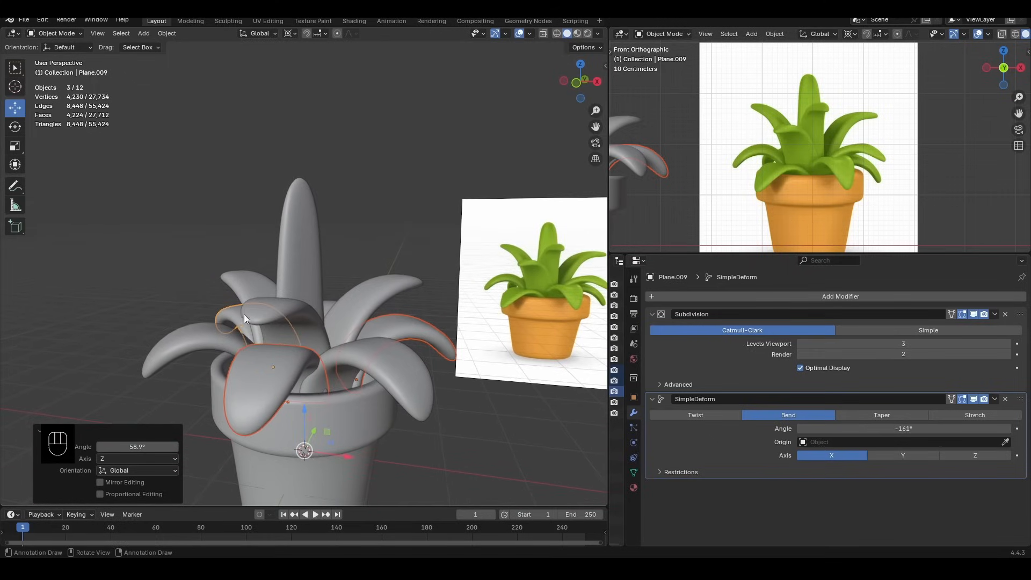
In Edit Mode, select all geometry of the three new leaves and scale it down uniformly, returning to Object Mode
{"action": "key", "text": "Tab"}
{"action": "key", "text": "Tab"}
{"action": "key", "text": "Tab"}
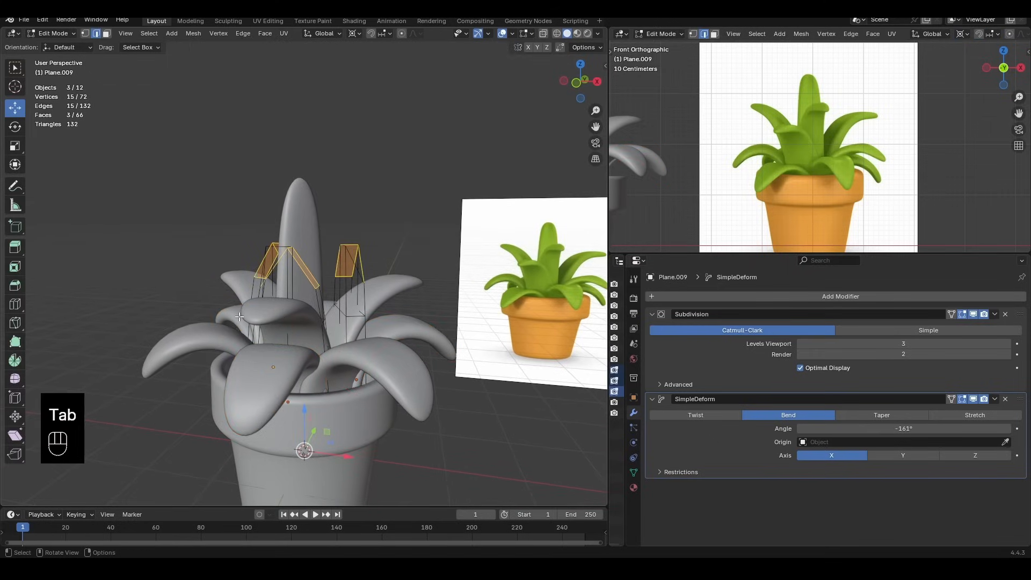
{"action": "middle_click_drag", "start_coordinate": [350, 301], "coordinate": [369, 283]}
{"action": "key", "text": "a"}
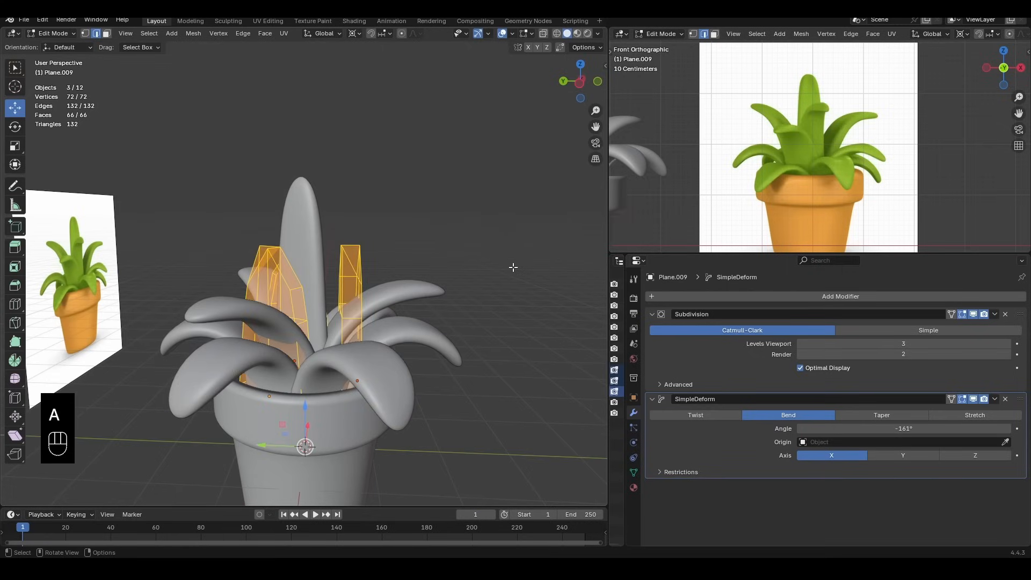
{"action": "key", "text": "s"}
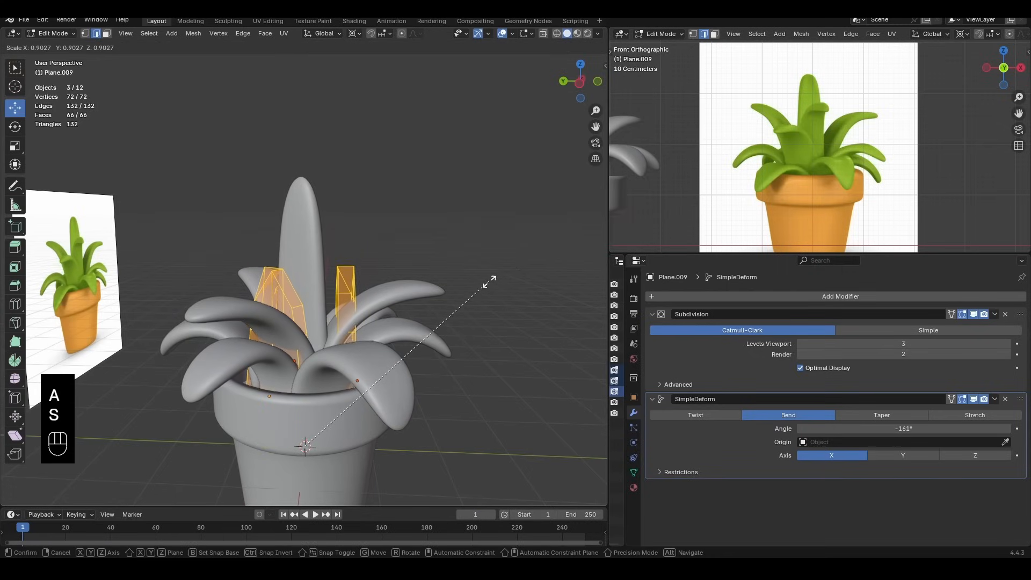
{"action": "left_click", "coordinate": [460, 282]}
{"action": "middle_click_drag", "start_coordinate": [453, 295], "coordinate": [356, 361]}
{"action": "key", "text": "Tab"}
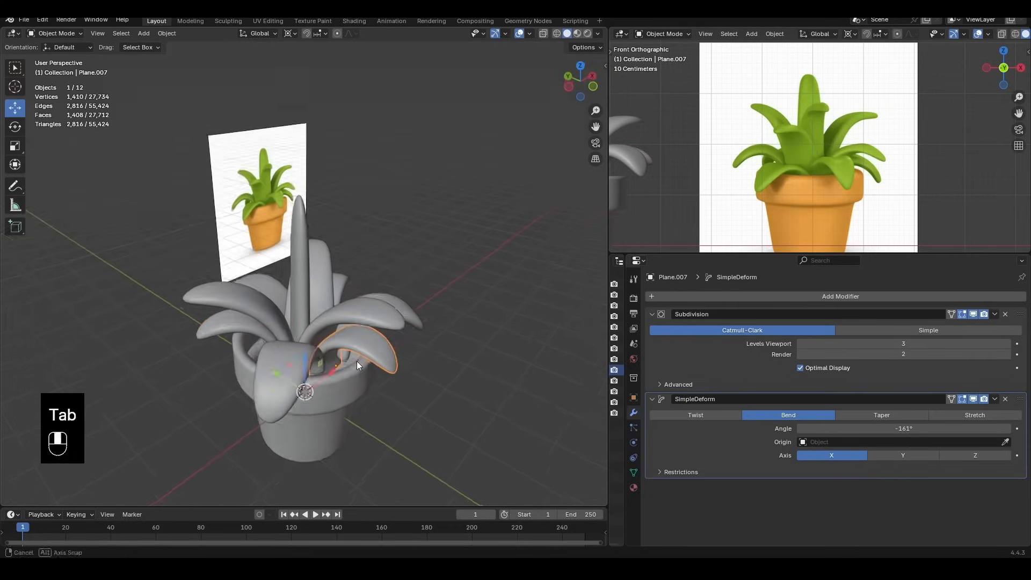
Move one of the scaled-down leaves outward along the Y axis and another along the X axis
{"action": "left_click", "coordinate": [357, 361]}
{"action": "key", "text": "g"}
{"action": "key", "text": "y"}
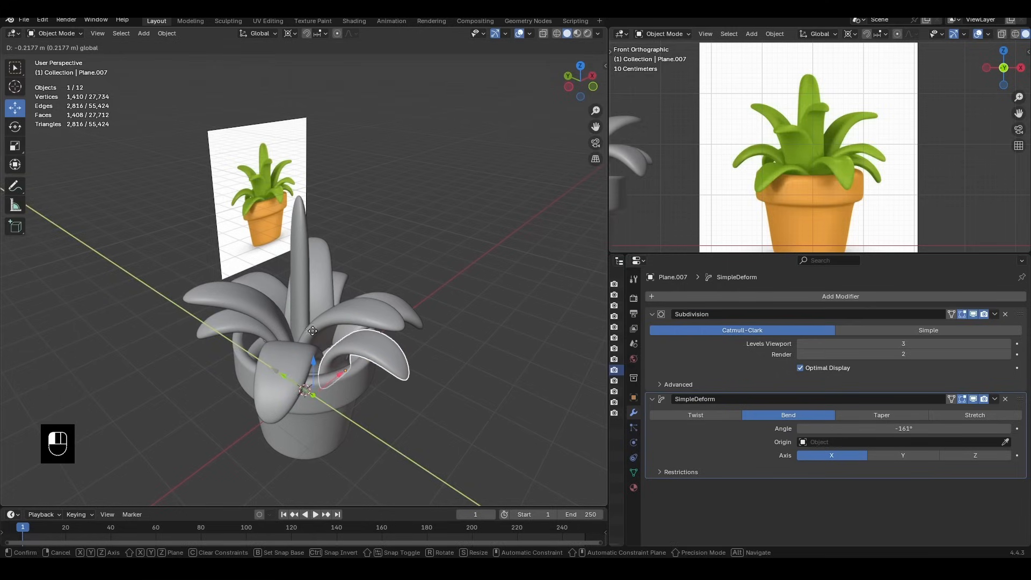
{"action": "left_click", "coordinate": [326, 322]}
{"action": "middle_click_drag", "start_coordinate": [327, 322], "coordinate": [230, 340]}
{"action": "left_click", "coordinate": [222, 348]}
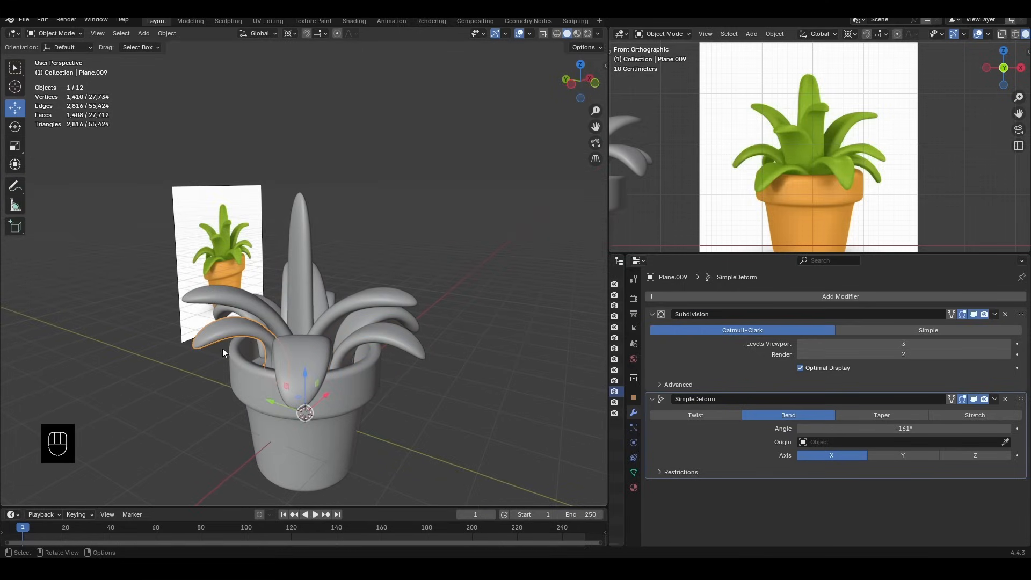
{"action": "left_click_drag", "start_coordinate": [325, 396], "coordinate": [314, 404]}
Move the third scaled-down leaf about 0.23 m along X, adjust its position along Y, and clear the selection
{"action": "middle_click_drag", "start_coordinate": [317, 400], "coordinate": [277, 343]}
{"action": "left_click", "coordinate": [234, 375]}
{"action": "middle_click_drag", "start_coordinate": [235, 375], "coordinate": [362, 356]}
{"action": "key", "text": "g"}
{"action": "key", "text": "x"}
{"action": "left_click", "coordinate": [251, 387]}
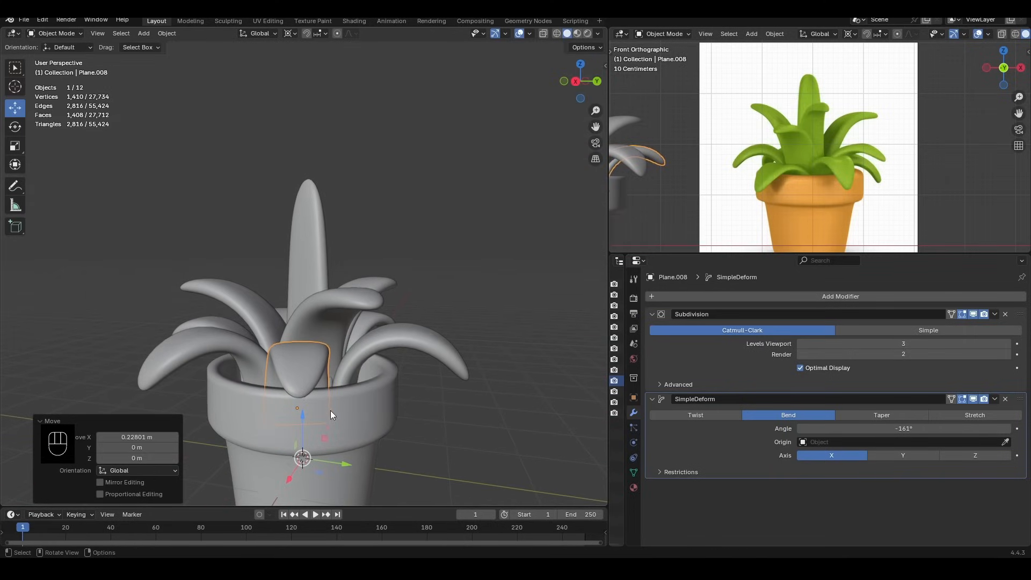
{"action": "key", "text": "g"}
{"action": "key", "text": "y"}
{"action": "left_click_drag", "start_coordinate": [338, 462], "coordinate": [354, 465]}
{"action": "scroll", "coordinate": [351, 429], "scroll_direction": "down", "scroll_amount": 3}
{"action": "middle_click_drag", "start_coordinate": [343, 354], "coordinate": [320, 305]}
{"action": "left_click", "coordinate": [380, 385]}
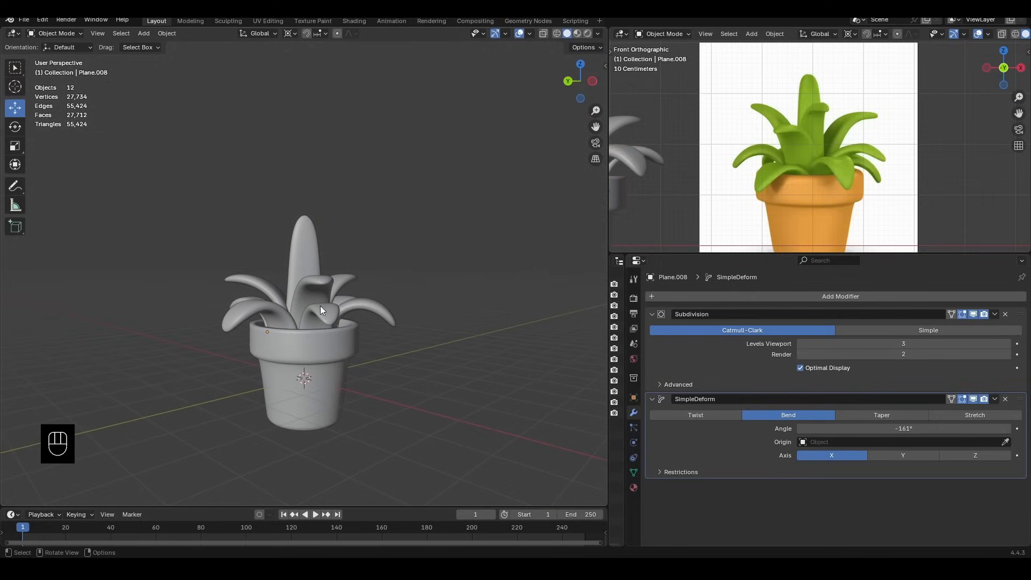
Select one of the small lower leaves and set its bend angle to about -197°
{"action": "left_click", "coordinate": [338, 326]}
{"action": "left_click_drag", "start_coordinate": [918, 431], "coordinate": [926, 430]}
{"action": "middle_click_drag", "start_coordinate": [478, 354], "coordinate": [235, 358]}
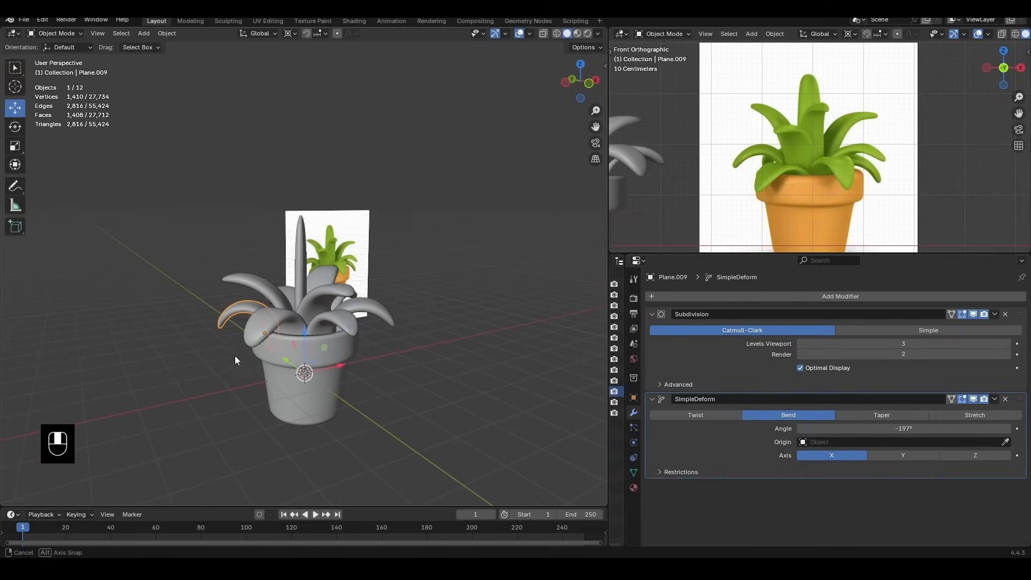
Apply the same bend angle of -197.478° to the other two small lower leaves and clear the selection
{"action": "left_click", "coordinate": [932, 429]}
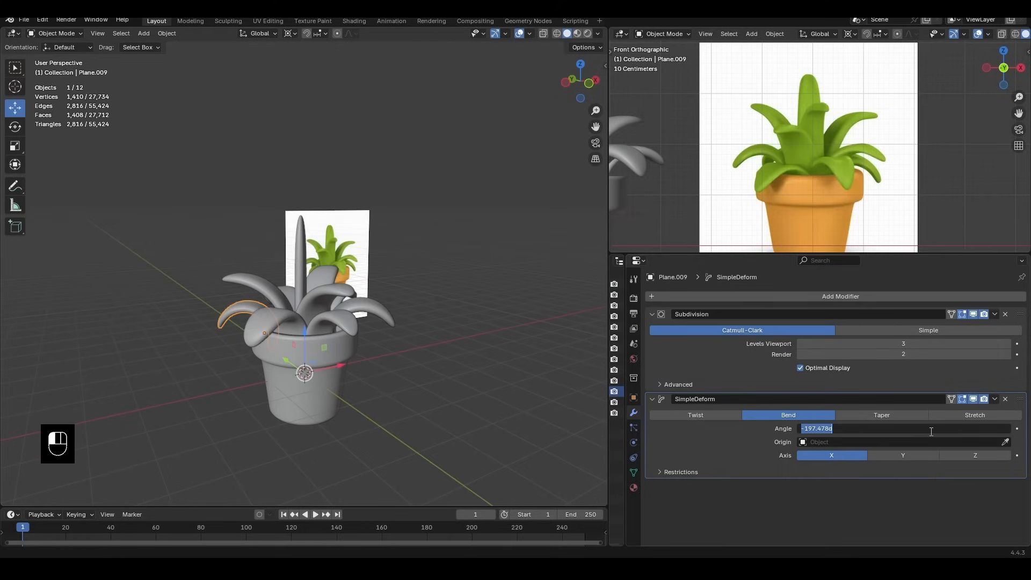
{"action": "left_click", "coordinate": [483, 378]}
{"action": "left_click_drag", "start_coordinate": [881, 429], "coordinate": [882, 429]}
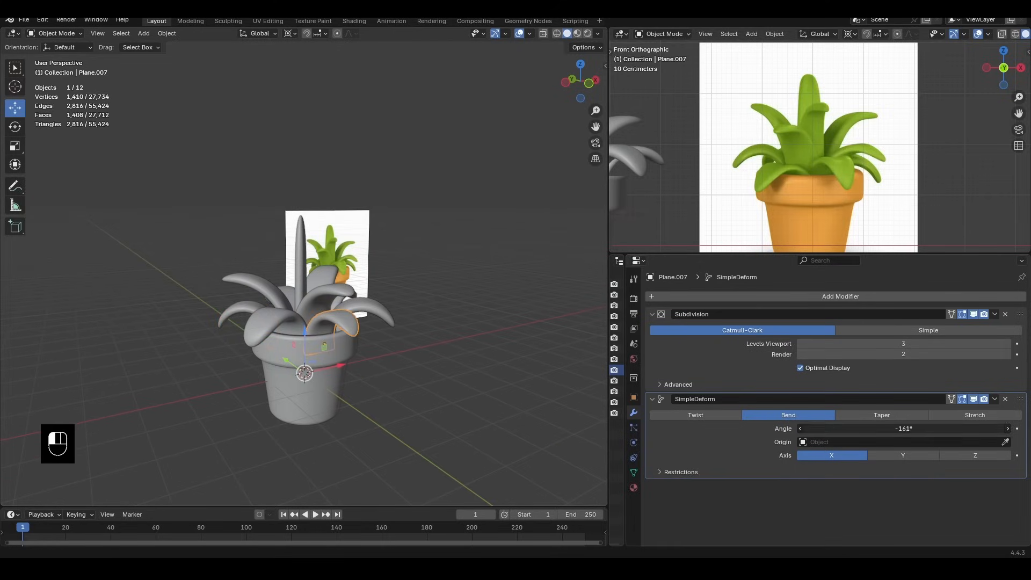
{"action": "left_click", "coordinate": [554, 367]}
{"action": "middle_click_drag", "start_coordinate": [463, 348], "coordinate": [358, 326]}
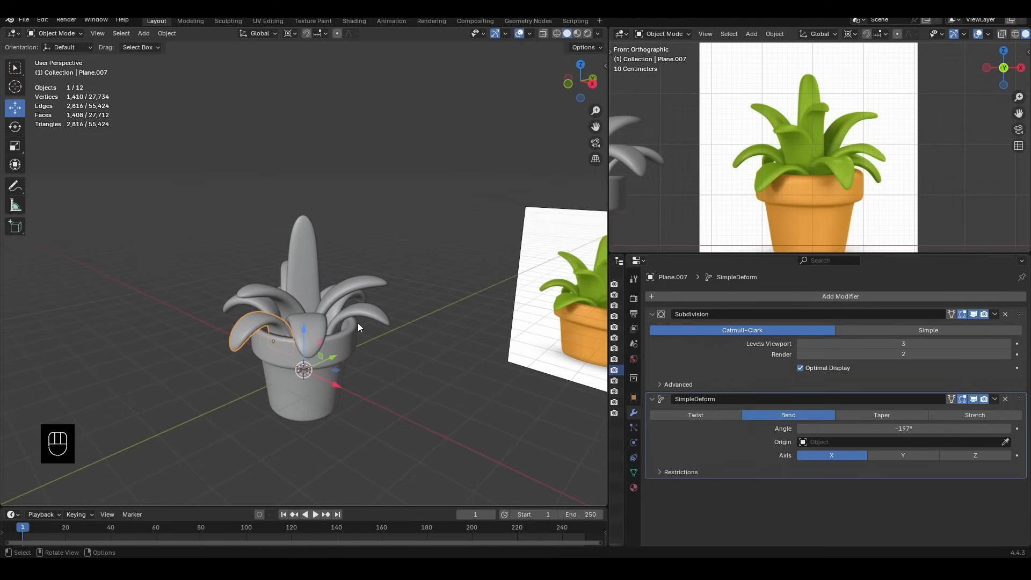
{"action": "left_click", "coordinate": [360, 323]}
{"action": "left_click", "coordinate": [362, 323]}
{"action": "left_click", "coordinate": [908, 428]}
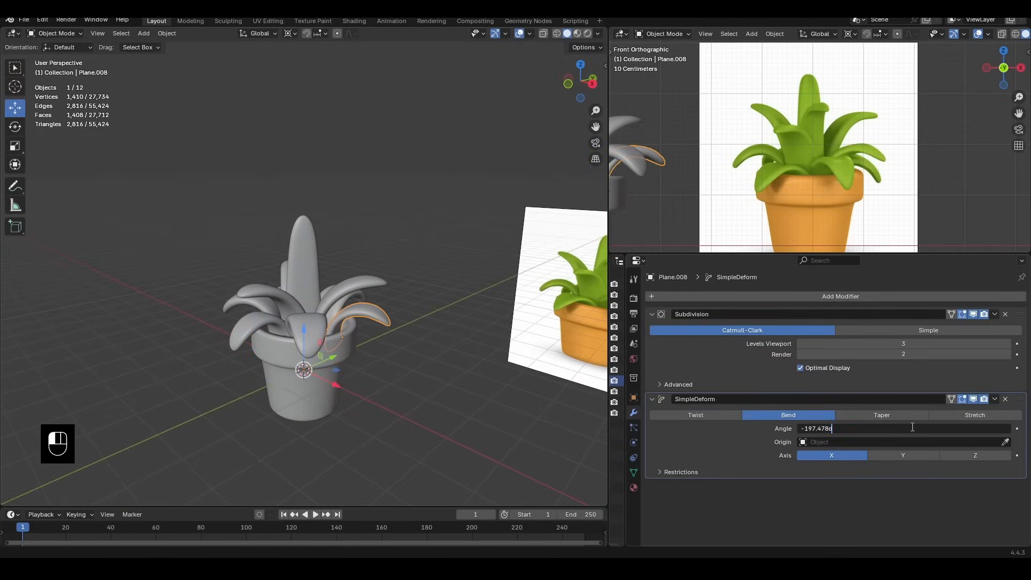
{"action": "left_click", "coordinate": [378, 355]}
Compare the leaf arrangement with the reference image from several angles and from the front
{"action": "scroll", "coordinate": [339, 371], "scroll_direction": "down", "scroll_amount": 3}
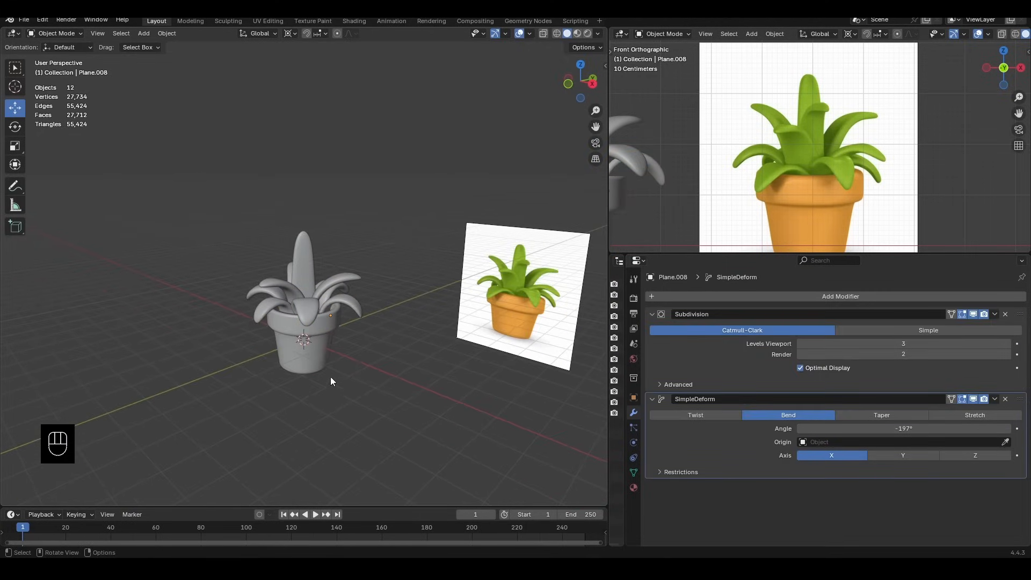
{"action": "middle_click_drag", "start_coordinate": [330, 376], "coordinate": [279, 334]}
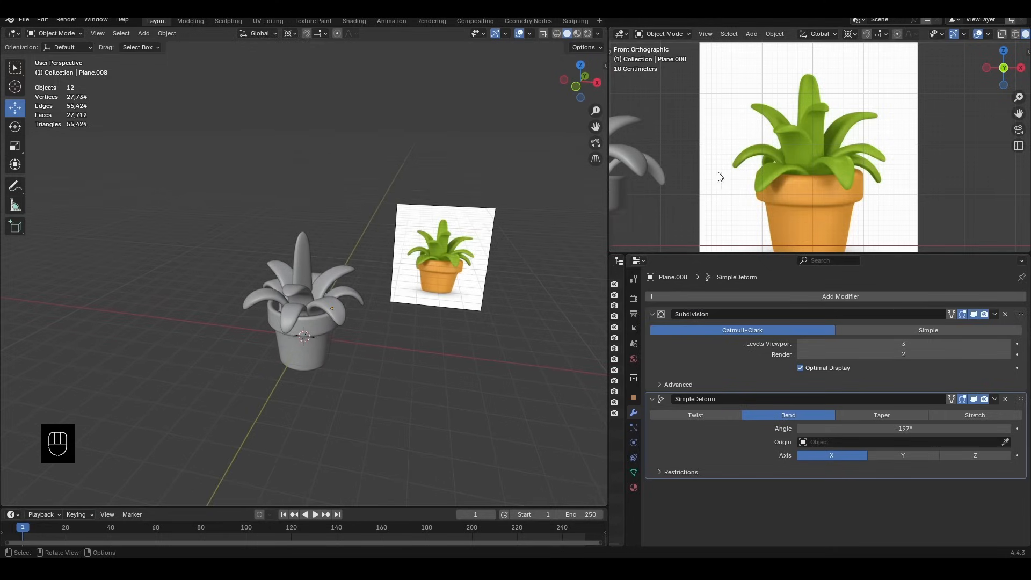
{"action": "scroll", "coordinate": [721, 177], "scroll_direction": "down", "scroll_amount": 1}
{"action": "scroll", "coordinate": [344, 263], "scroll_direction": "down", "scroll_amount": 3}
{"action": "middle_click_drag", "start_coordinate": [321, 288], "coordinate": [317, 266]}
{"action": "scroll", "coordinate": [353, 275], "scroll_direction": "up", "scroll_amount": 4}
{"action": "key", "text": "KP_1"}
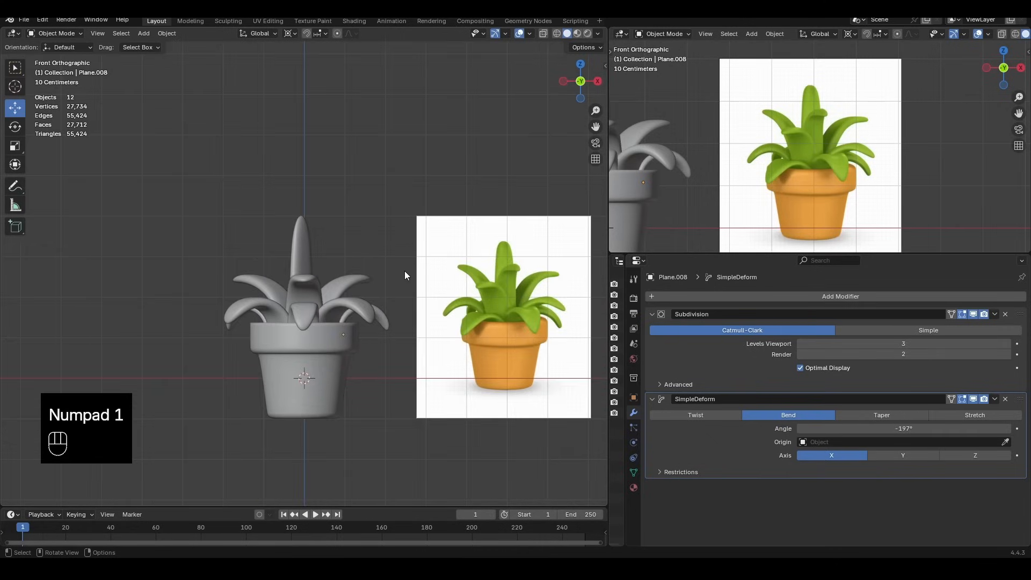
Shorten the tall central leaf in Edit Mode by moving its tip down about 0.63 m along Z, returning to Object Mode
{"action": "scroll", "coordinate": [312, 276], "scroll_direction": "up", "scroll_amount": 2}
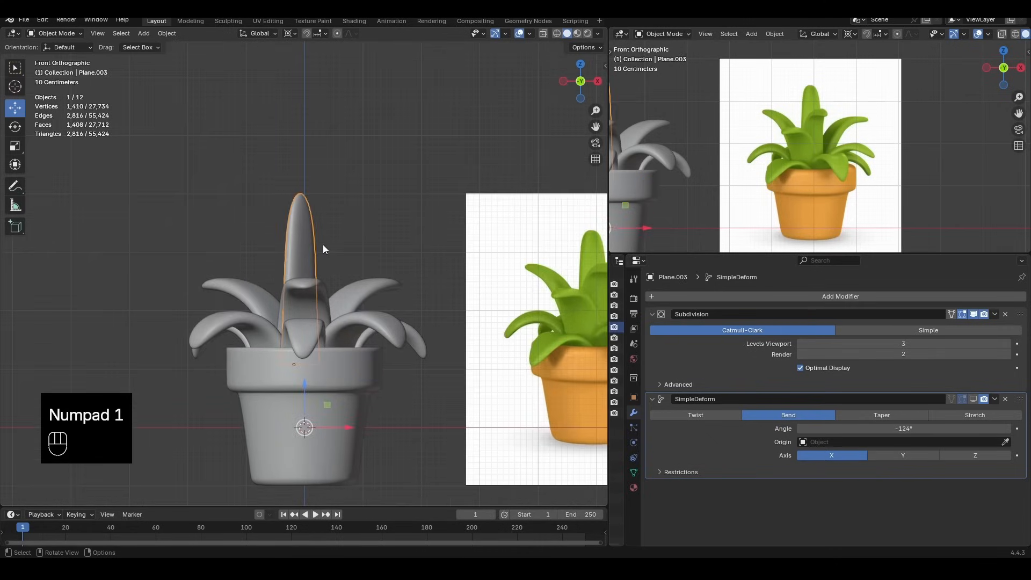
{"action": "scroll", "coordinate": [376, 253], "scroll_direction": "down", "scroll_amount": 3}
{"action": "scroll", "coordinate": [294, 255], "scroll_direction": "up", "scroll_amount": 2}
{"action": "key", "text": "Tab"}
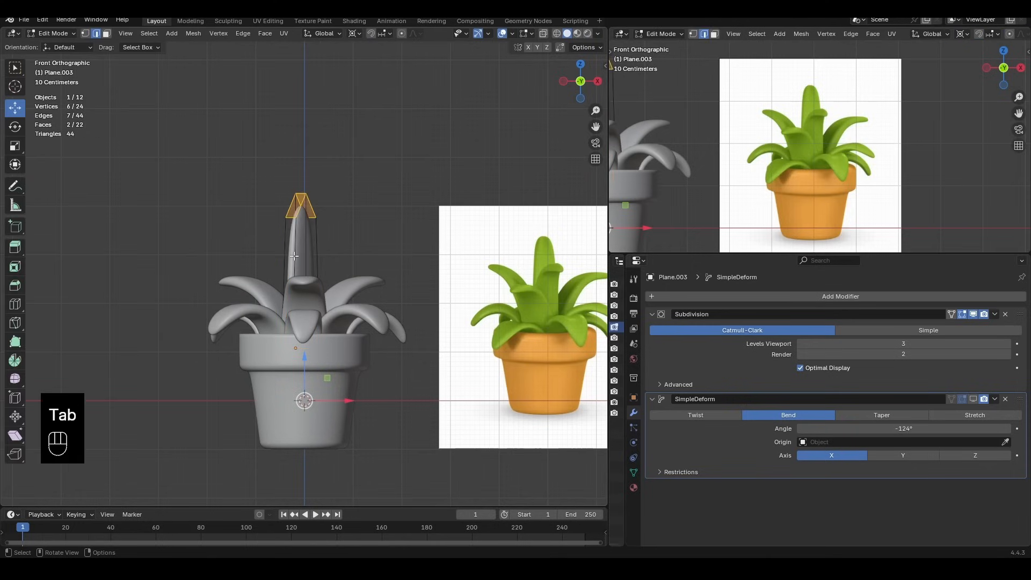
{"action": "key", "text": "Tab"}
{"action": "left_click_drag", "start_coordinate": [344, 225], "coordinate": [363, 229]}
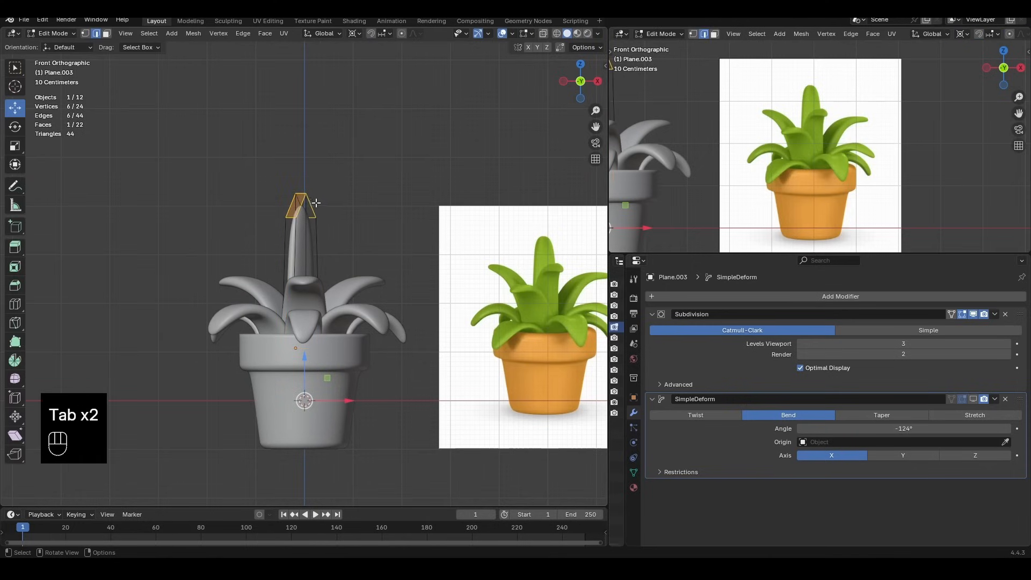
{"action": "key", "text": "ctrl+z"}
{"action": "key", "text": "g"}
{"action": "key", "text": "z"}
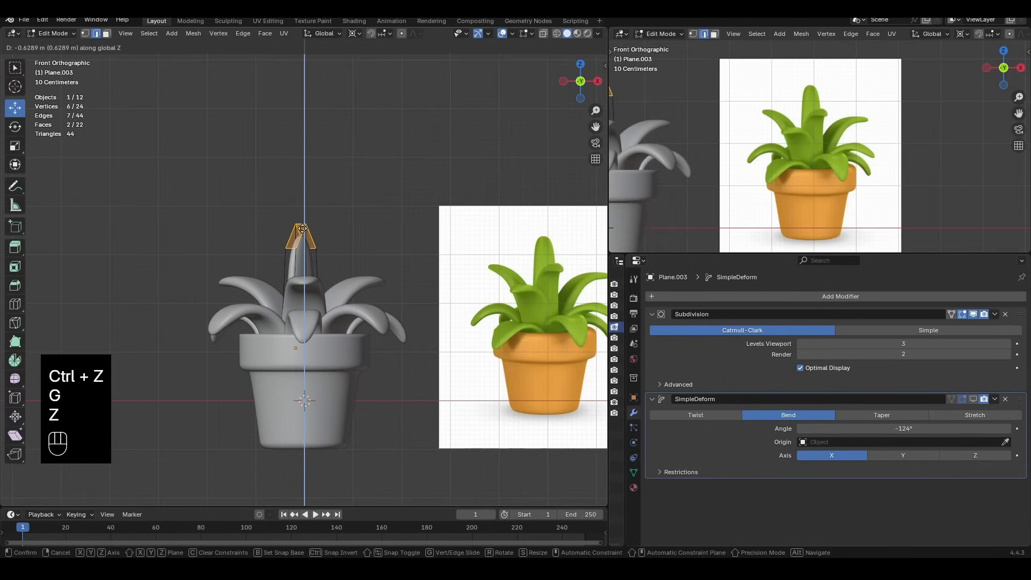
{"action": "left_click", "coordinate": [304, 231]}
{"action": "key", "text": "Tab"}
Select the tall central leaf, try a bend angle of -94.3° and undo that change
{"action": "scroll", "coordinate": [334, 199], "scroll_direction": "down", "scroll_amount": 2}
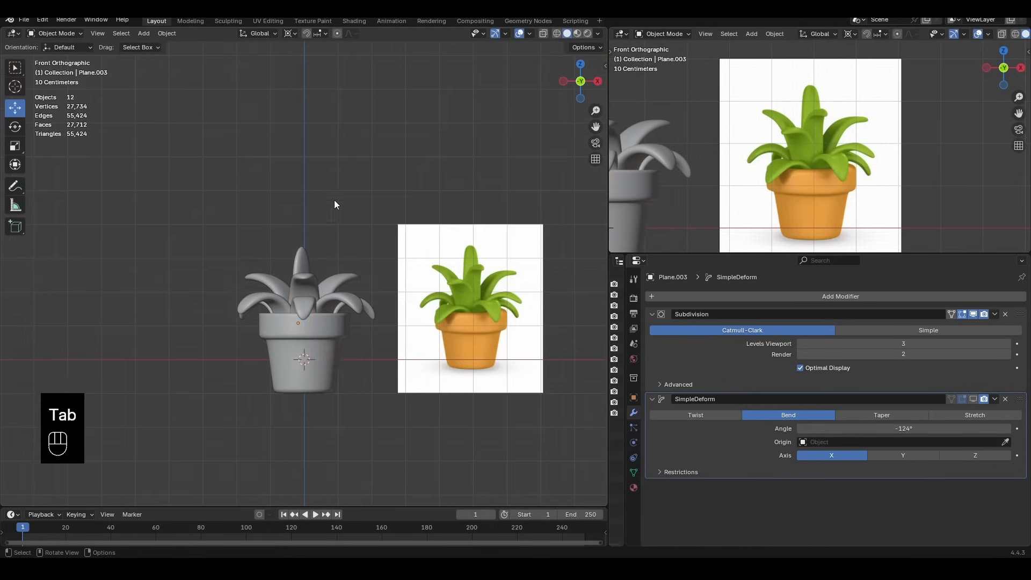
{"action": "middle_click_drag", "start_coordinate": [334, 200], "coordinate": [318, 227]}
{"action": "scroll", "coordinate": [320, 293], "scroll_direction": "up", "scroll_amount": 3}
{"action": "mouse_move", "coordinate": [320, 292]}
{"action": "middle_mouse_down"}
{"action": "mouse_move", "coordinate": [322, 317]}
{"action": "mouse_move", "coordinate": [301, 285]}
{"action": "middle_mouse_up"}
{"action": "left_click", "coordinate": [300, 290]}
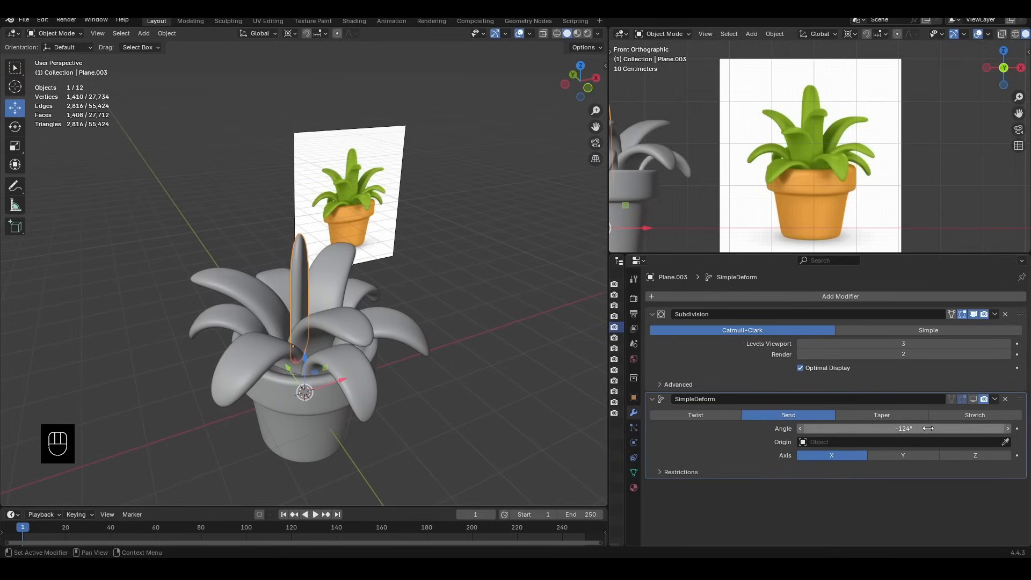
{"action": "left_click_drag", "start_coordinate": [859, 428], "coordinate": [929, 428]}
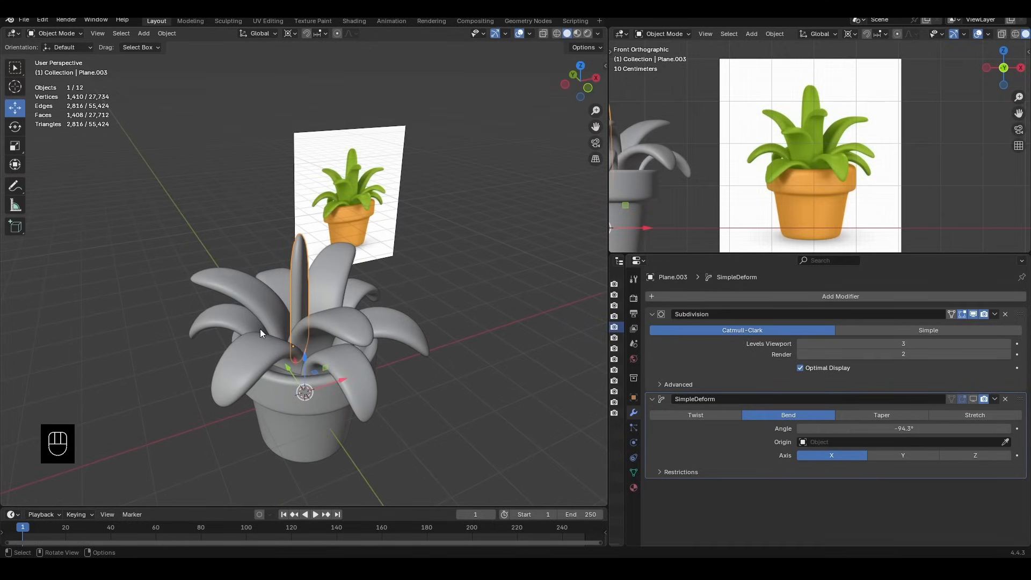
{"action": "key", "text": "ctrl+z"}
Set the pivot point to Individual Origins, and enable the tall leaf's bend in the viewport with an angle of -28.5°
{"action": "left_click", "coordinate": [290, 33]}
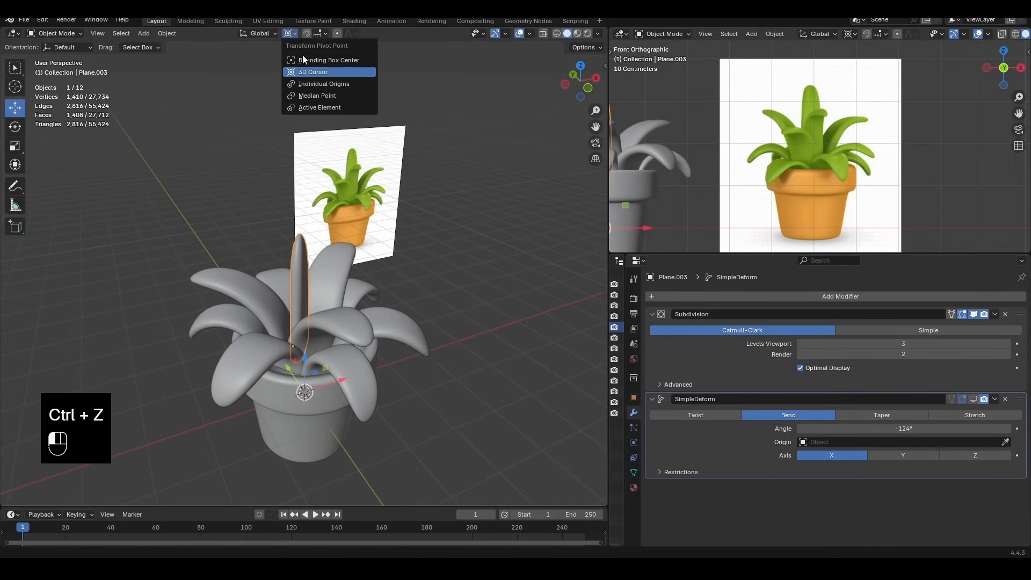
{"action": "left_click", "coordinate": [320, 83]}
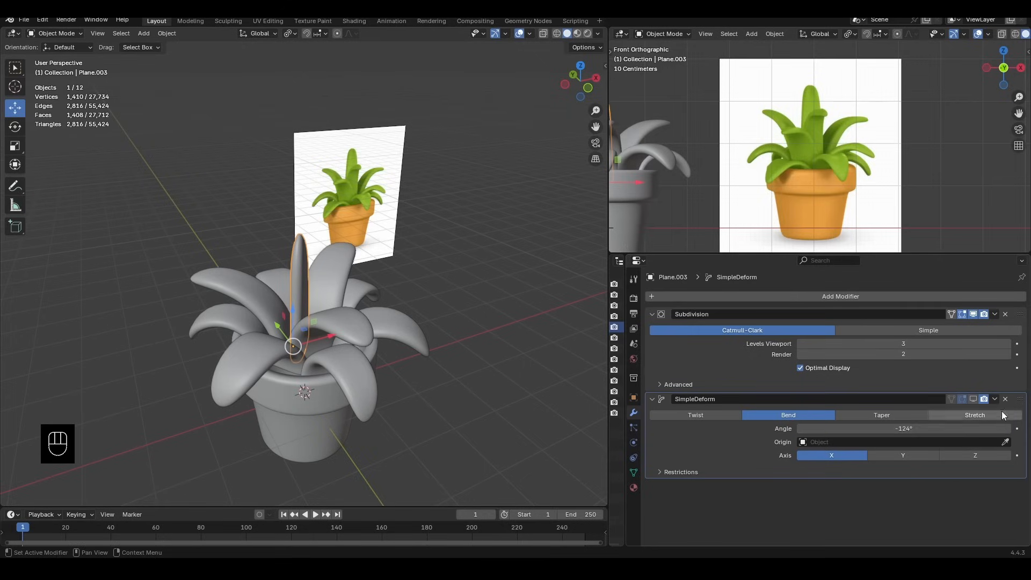
{"action": "left_click", "coordinate": [972, 399]}
{"action": "left_click_drag", "start_coordinate": [873, 444], "coordinate": [910, 429]}
Duplicate the bent tall leaf in place and try rotating the copy around Z about its own origin
{"action": "middle_click_drag", "start_coordinate": [263, 330], "coordinate": [279, 301]}
{"action": "key", "text": "shift+d"}
{"action": "left_click", "coordinate": [312, 303]}
{"action": "key", "text": "r"}
{"action": "key", "text": "z"}
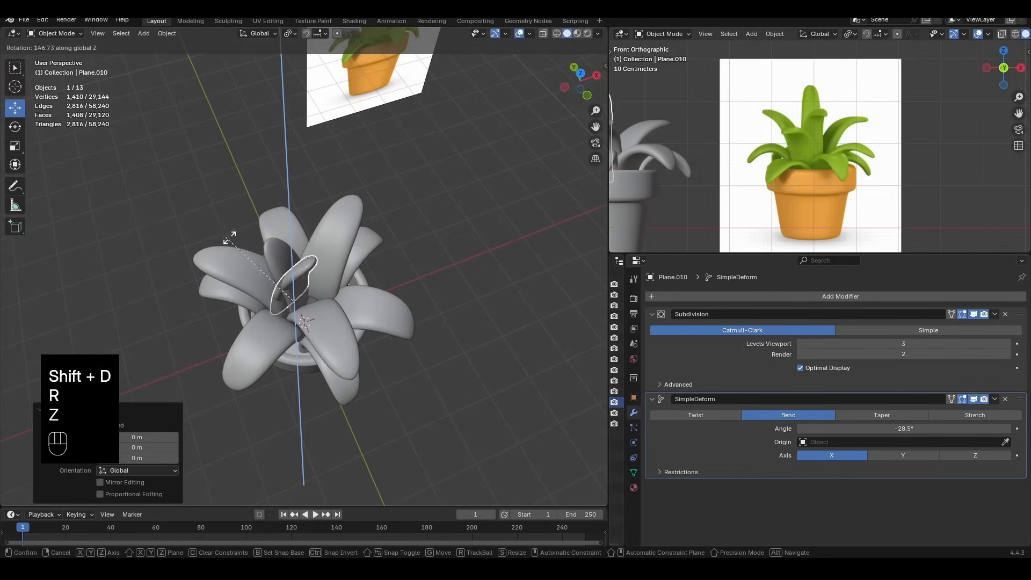
{"action": "right_click", "coordinate": [230, 238]}
Set the pivot point to 3D Cursor, rotate the duplicated tall leaf 173° around Z and clear the selection
{"action": "left_click", "coordinate": [288, 36]}
{"action": "left_click", "coordinate": [313, 73]}
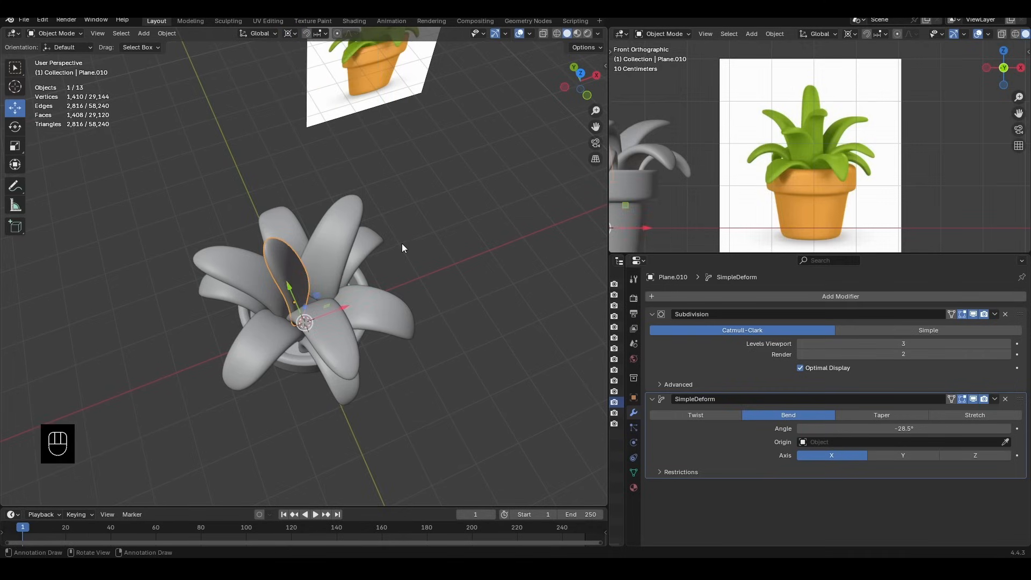
{"action": "key", "text": "r"}
{"action": "key", "text": "z"}
{"action": "left_click", "coordinate": [129, 428]}
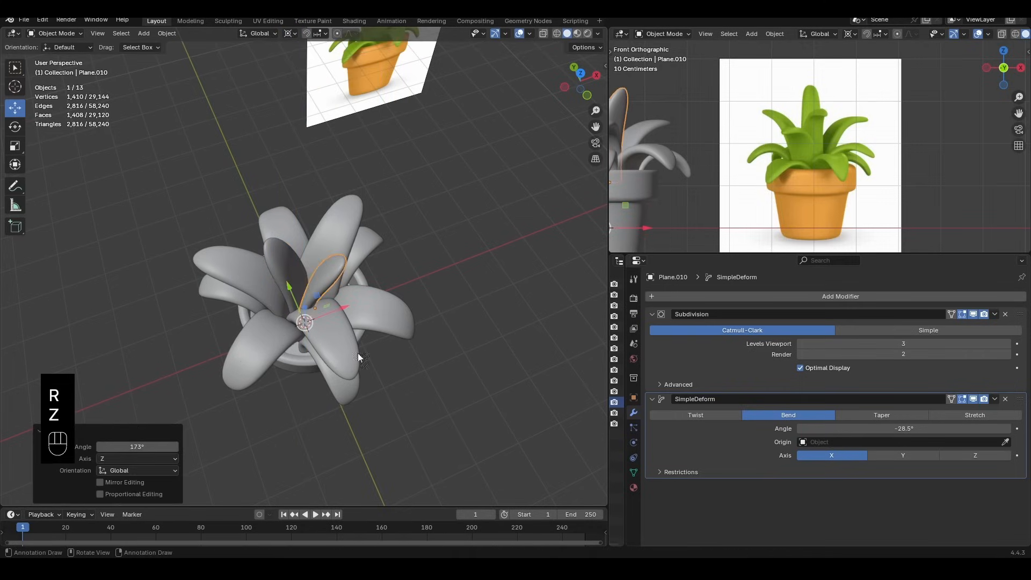
{"action": "left_click", "coordinate": [482, 349]}
Check the plant from the front and save the scene as a new file named Aula_06_Planta.blend
{"action": "middle_click_drag", "start_coordinate": [482, 350], "coordinate": [407, 322]}
{"action": "scroll", "coordinate": [440, 401], "scroll_direction": "down", "scroll_amount": 5}
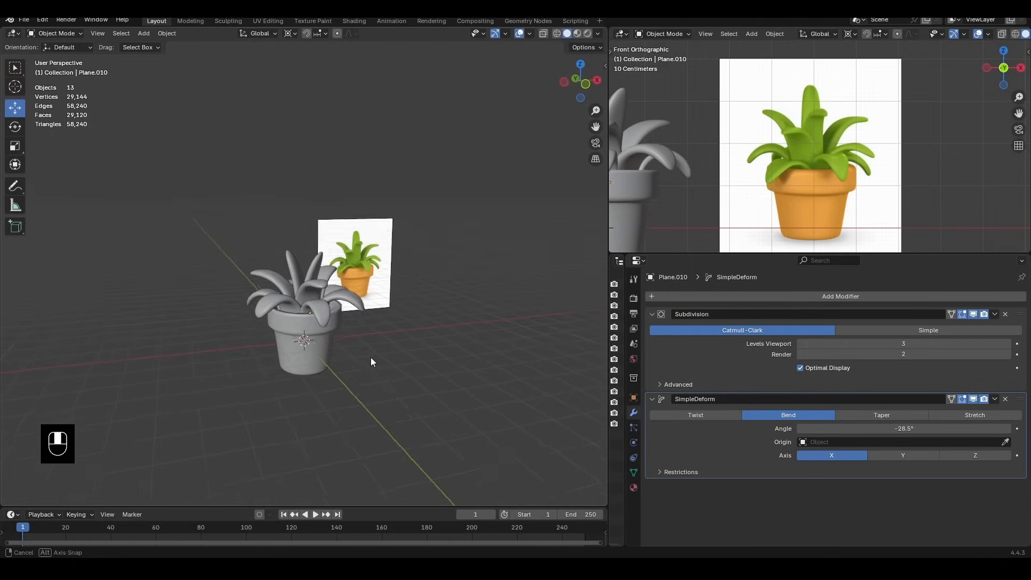
{"action": "middle_click_drag", "start_coordinate": [370, 358], "coordinate": [501, 293]}
{"action": "key", "text": "KP_1"}
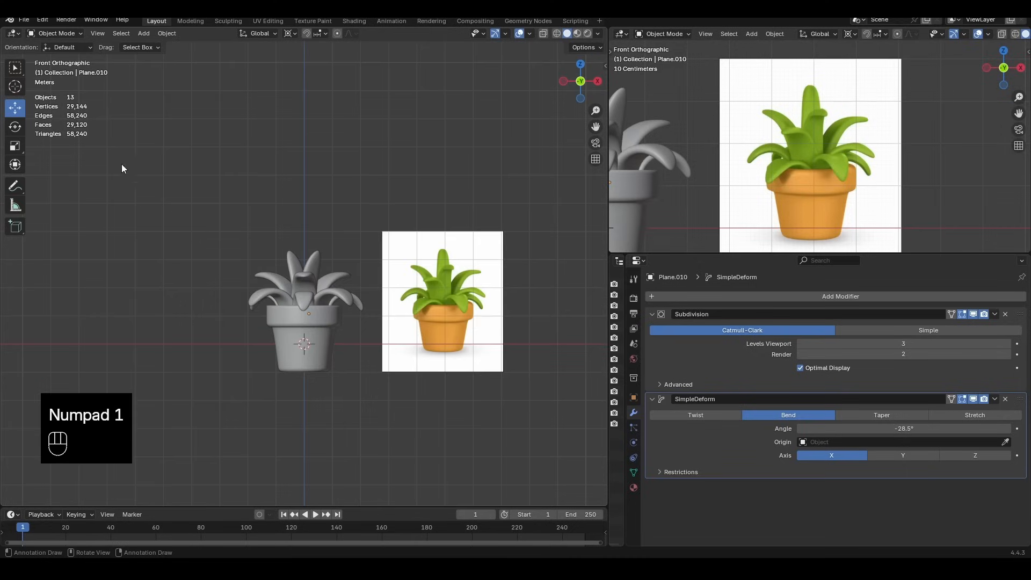
{"action": "left_click", "coordinate": [24, 21]}
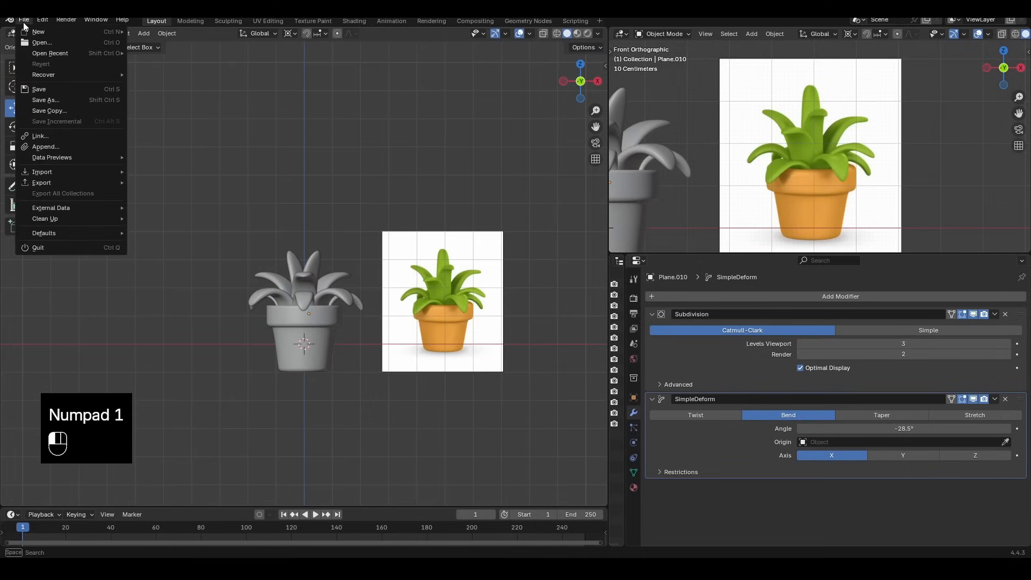
{"action": "left_click", "coordinate": [54, 101]}
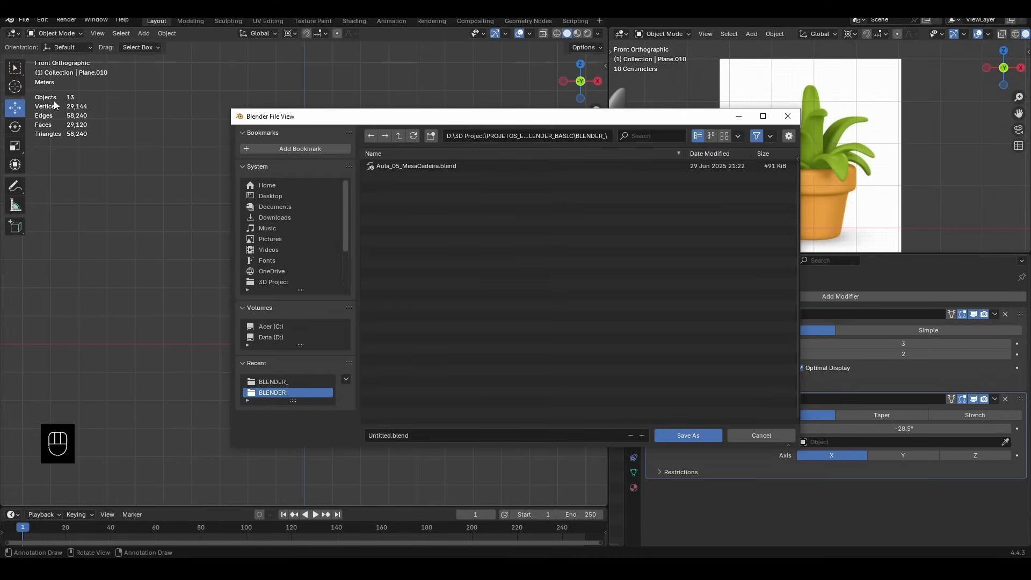
{"action": "left_click", "coordinate": [408, 163]}
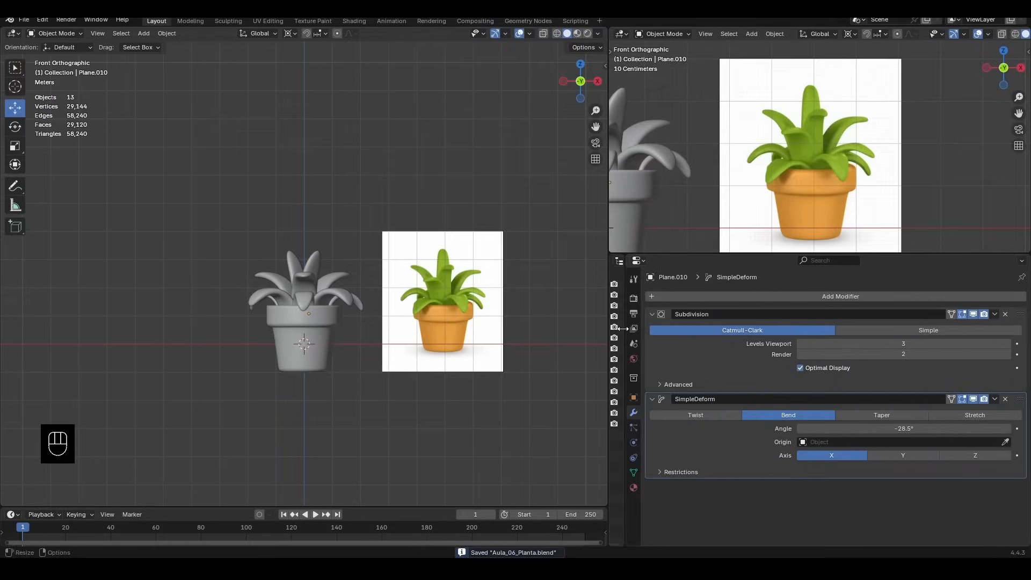
Widen the Outliner and select all the leaf objects from Plane to Plane.010
{"action": "left_click_drag", "start_coordinate": [625, 328], "coordinate": [765, 328]}
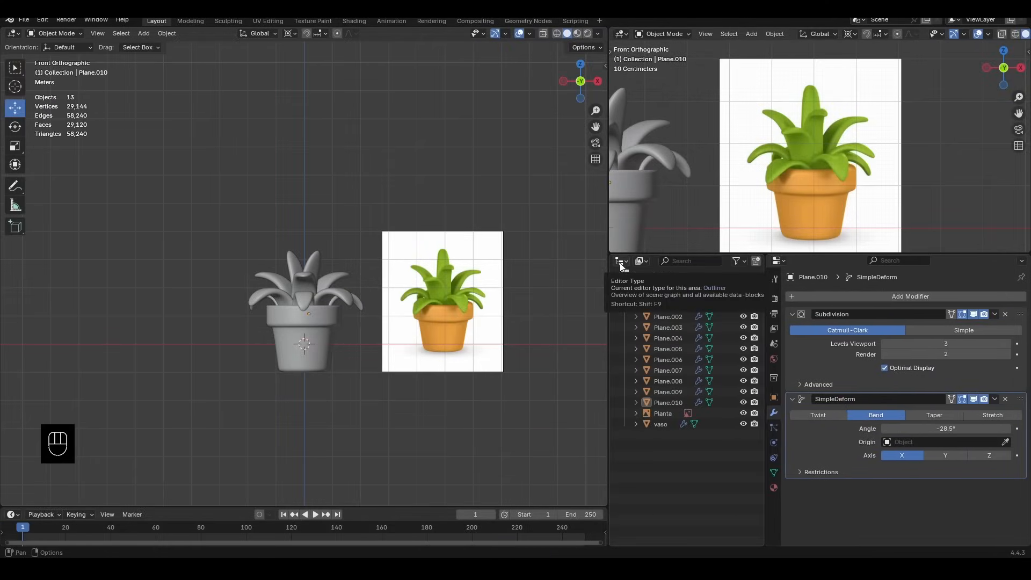
{"action": "left_click", "coordinate": [621, 262]}
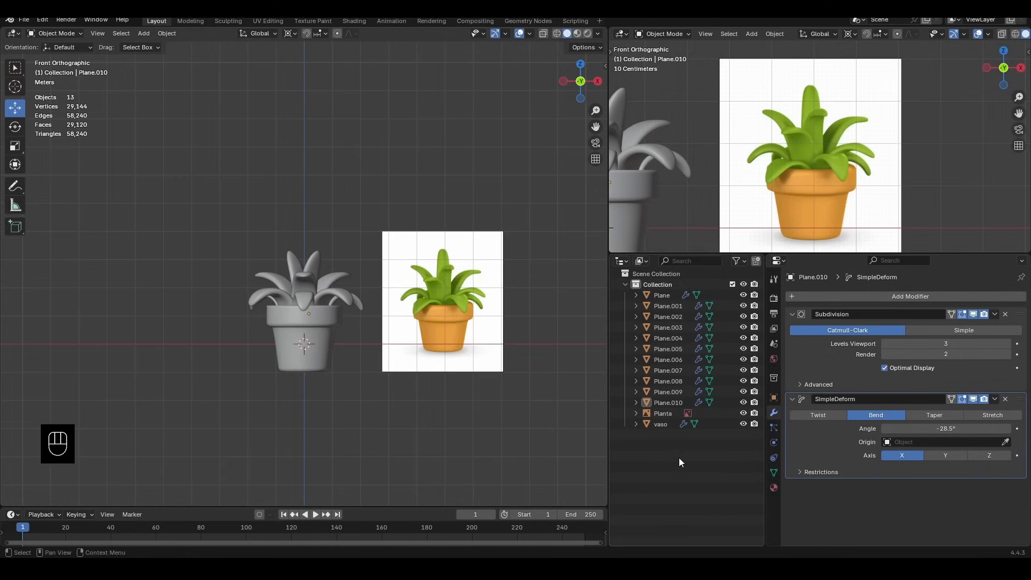
{"action": "left_click", "coordinate": [666, 294]}
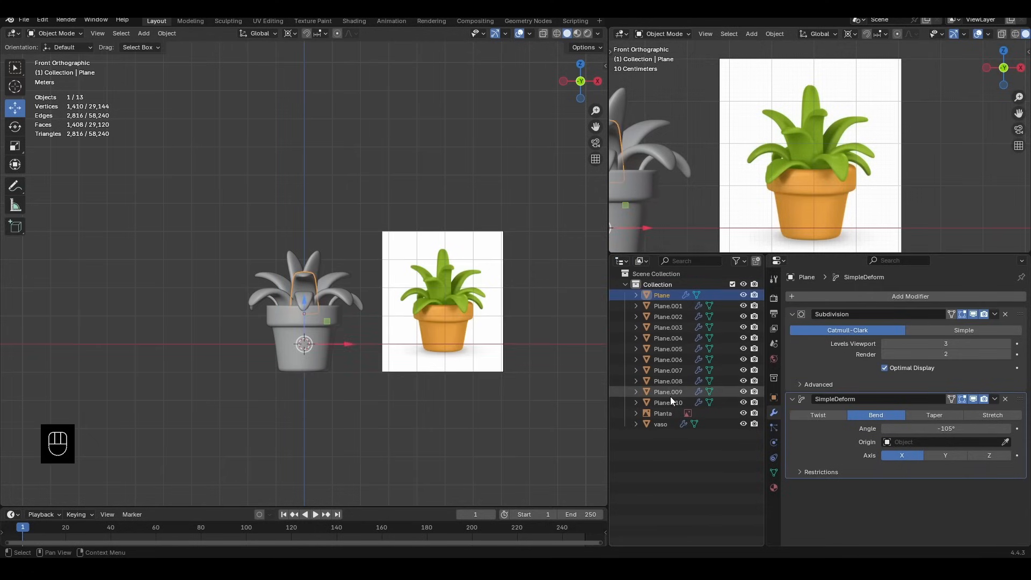
{"action": "left_click", "coordinate": [635, 397], "text": "shift"}
{"action": "mouse_move", "coordinate": [333, 344]}
{"action": "middle_mouse_down"}
{"action": "mouse_move", "coordinate": [314, 309]}
{"action": "mouse_move", "coordinate": [340, 359]}
{"action": "middle_mouse_up"}
{"action": "left_click", "coordinate": [340, 359]}
{"action": "left_click", "coordinate": [305, 289]}
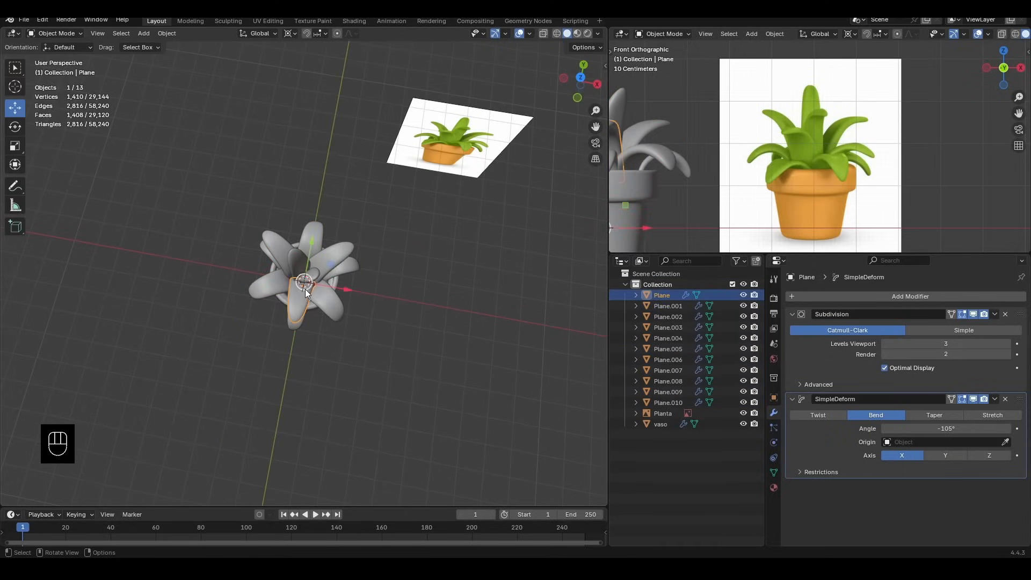
{"action": "middle_click_drag", "start_coordinate": [305, 289], "coordinate": [320, 254]}
{"action": "left_click", "coordinate": [666, 402], "text": "shift"}
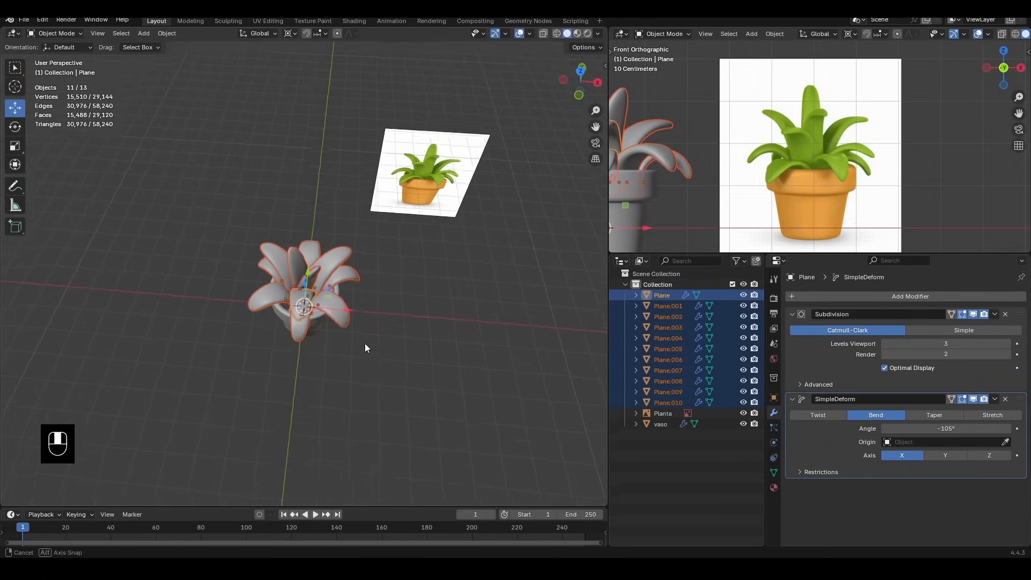
{"action": "scroll", "coordinate": [326, 294], "scroll_direction": "up", "scroll_amount": 3}
{"action": "middle_click_drag", "start_coordinate": [366, 343], "coordinate": [378, 272]}
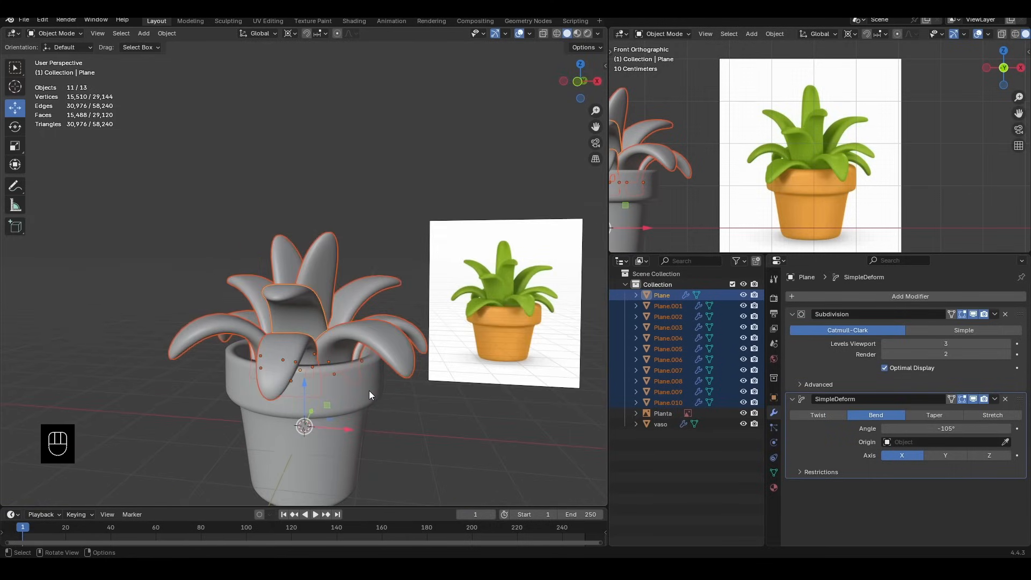
Reselect the leaves from Plane to Plane.010 with Plane as the active object and join them into one object
{"action": "left_click", "coordinate": [401, 376]}
{"action": "middle_click_drag", "start_coordinate": [401, 376], "coordinate": [377, 278]}
{"action": "middle_click_drag", "start_coordinate": [398, 292], "coordinate": [371, 284]}
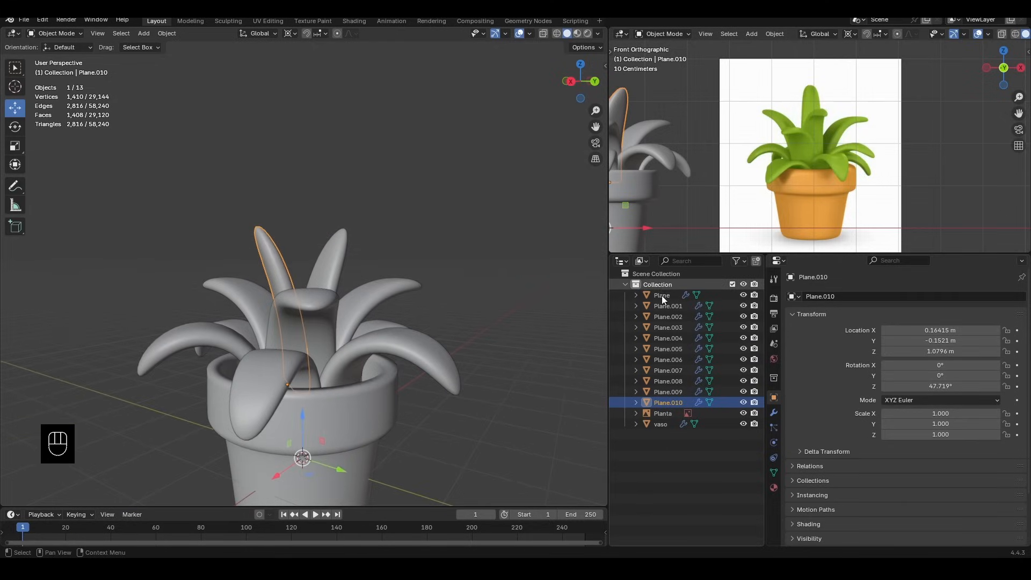
{"action": "left_click", "coordinate": [661, 296]}
{"action": "left_click", "coordinate": [666, 403], "text": "shift"}
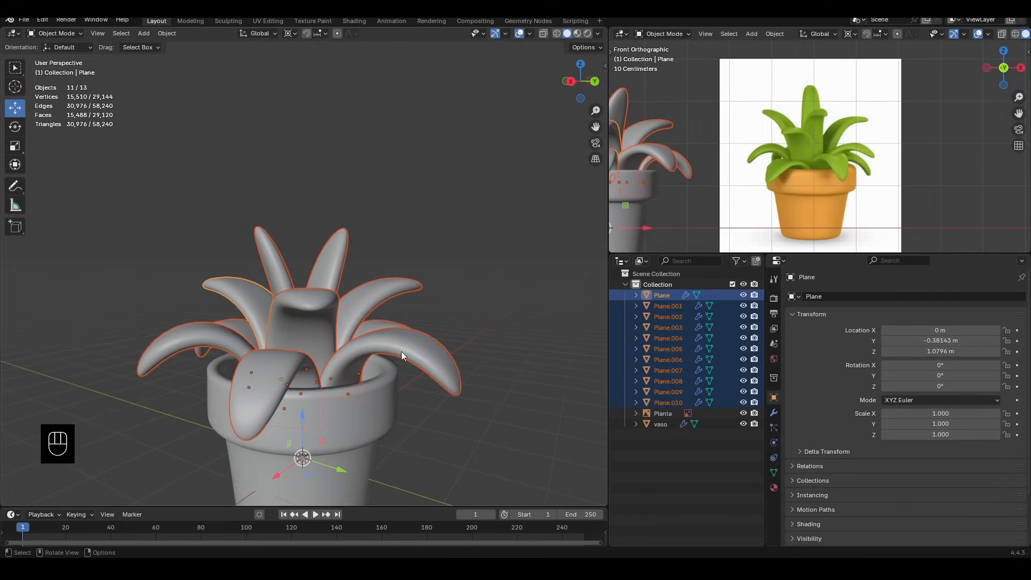
{"action": "right_click", "coordinate": [308, 316]}
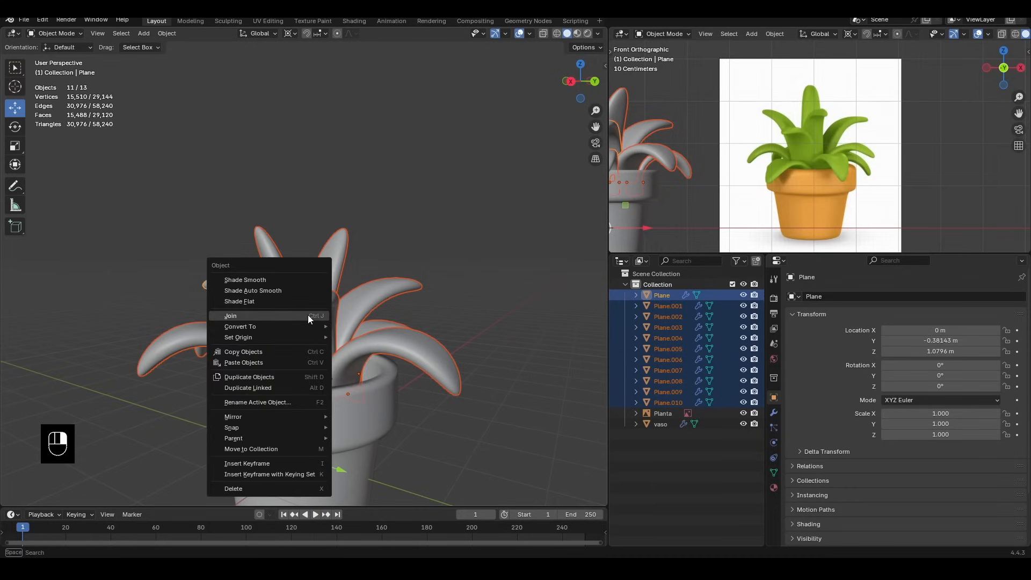
{"action": "left_click", "coordinate": [246, 317]}
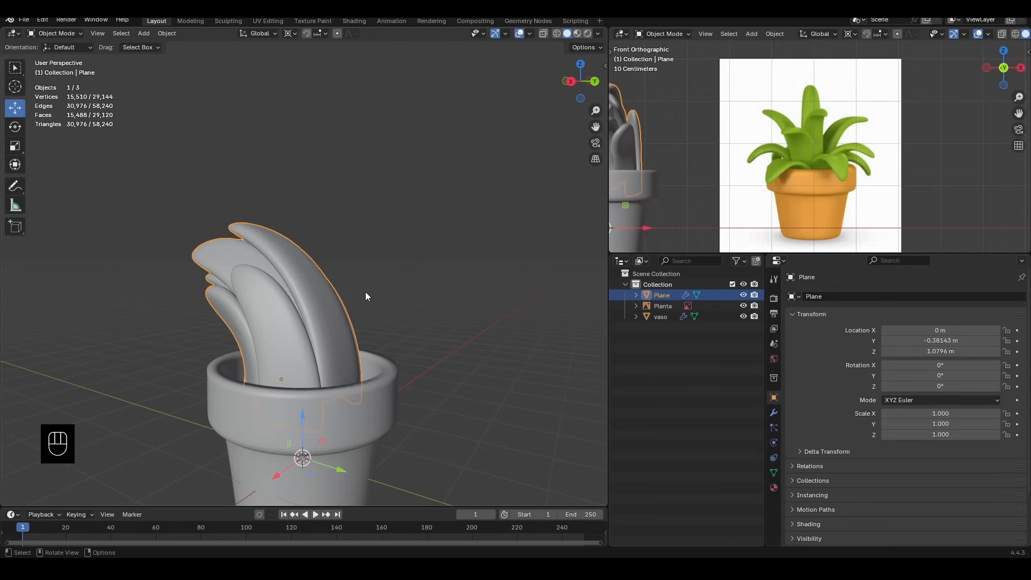
Check the joined leaves' modifier stack and undo the join so the leaves are separate objects again
{"action": "middle_click_drag", "start_coordinate": [365, 296], "coordinate": [309, 339]}
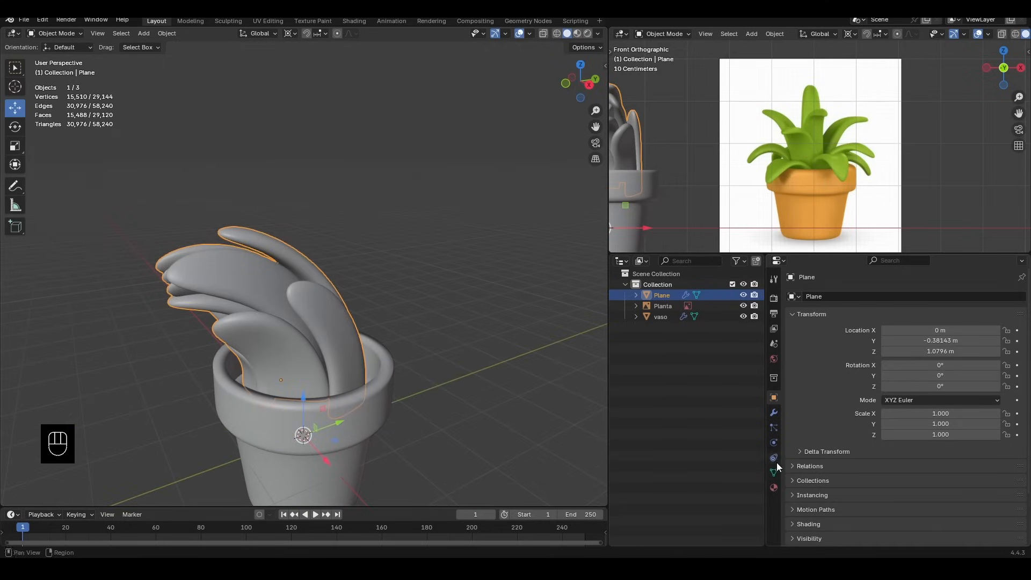
{"action": "left_click", "coordinate": [774, 413]}
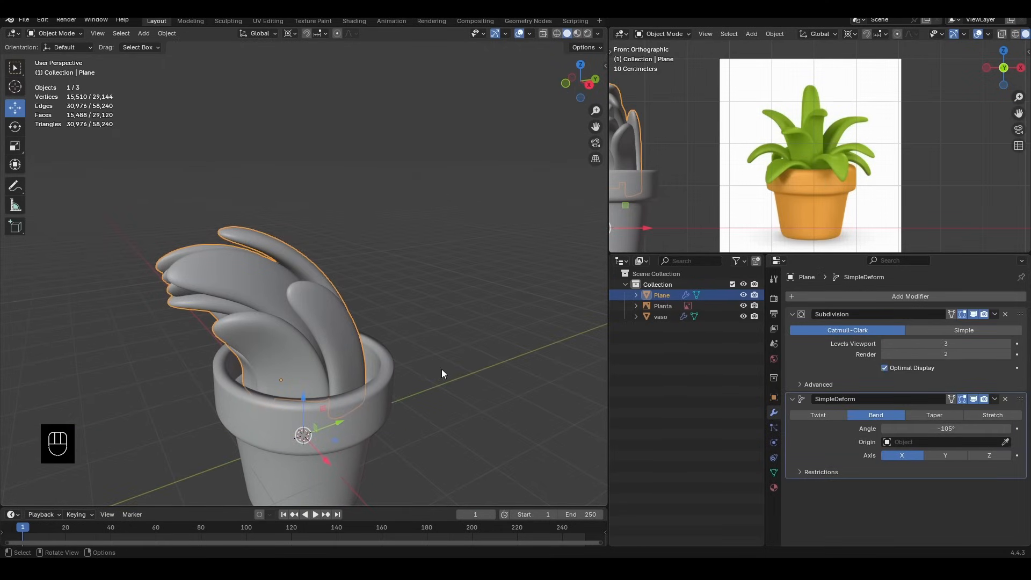
{"action": "key", "text": "ctrl+z"}
Select individual leaves around the plant in turn and compare their SimpleDeform bend angles
{"action": "left_click", "coordinate": [421, 373]}
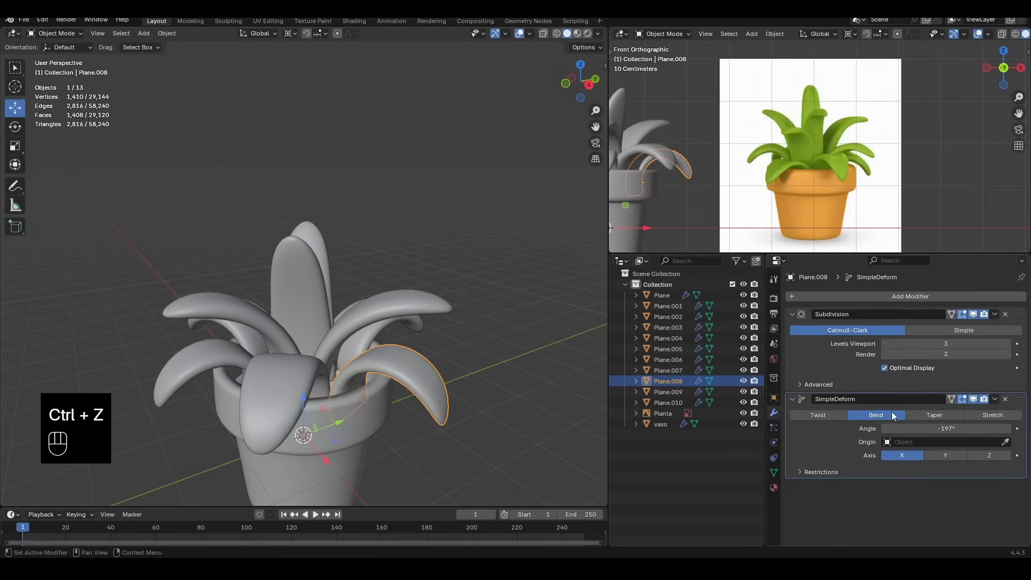
{"action": "left_click", "coordinate": [302, 387]}
{"action": "left_click", "coordinate": [242, 311]}
{"action": "left_click", "coordinate": [234, 354]}
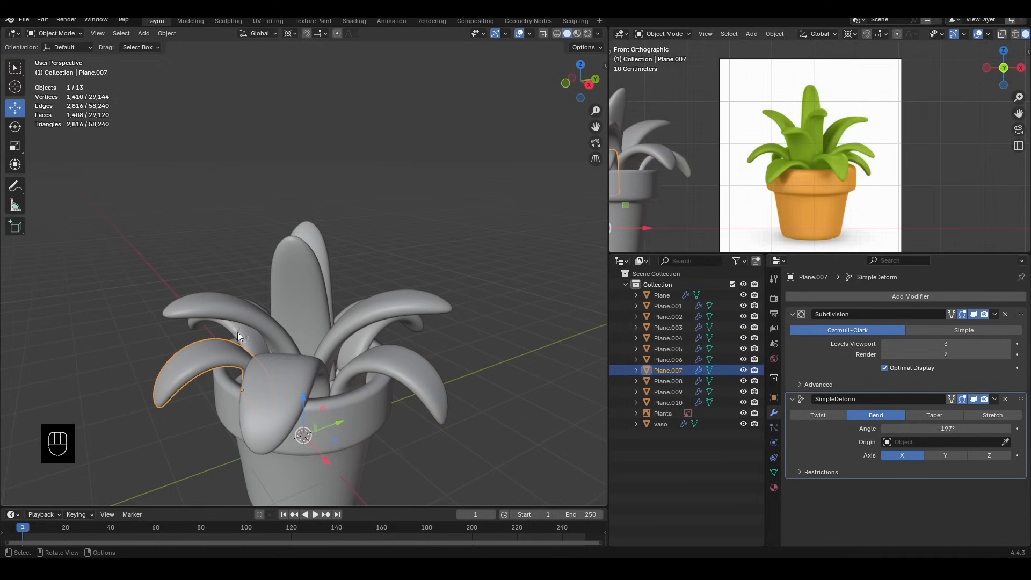
{"action": "left_click", "coordinate": [302, 304]}
{"action": "middle_click_drag", "start_coordinate": [249, 308], "coordinate": [439, 314]}
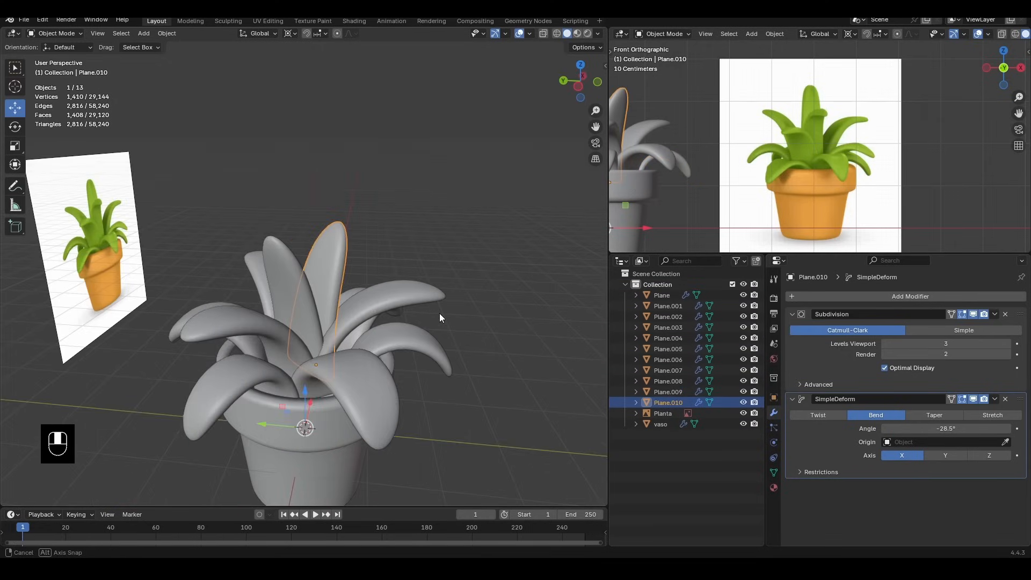
Show the object transform properties and compare the location and rotation of several leaves, ending with Plane.006 selected
{"action": "left_click", "coordinate": [777, 397]}
{"action": "left_click", "coordinate": [279, 323]}
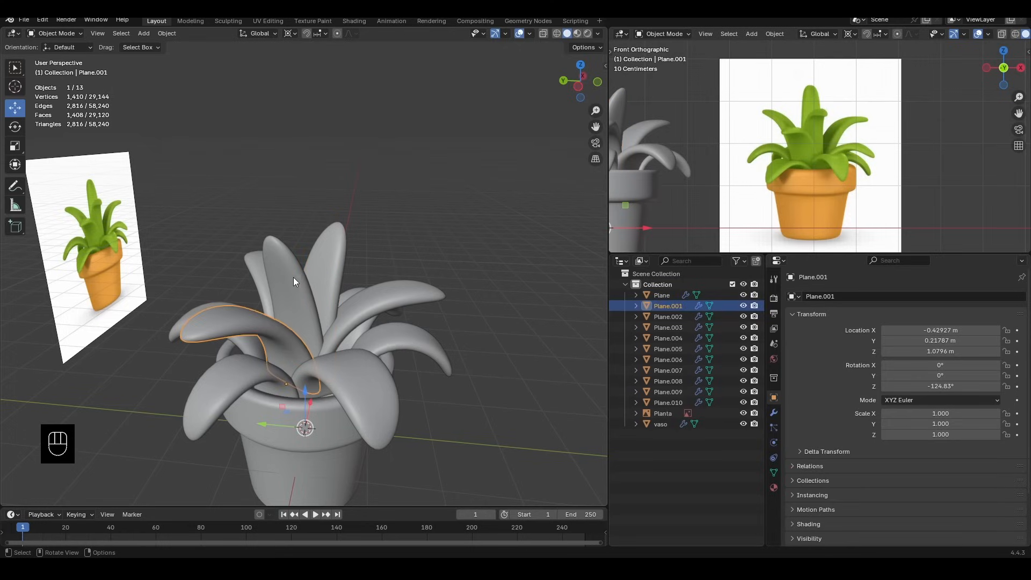
{"action": "left_click", "coordinate": [329, 281]}
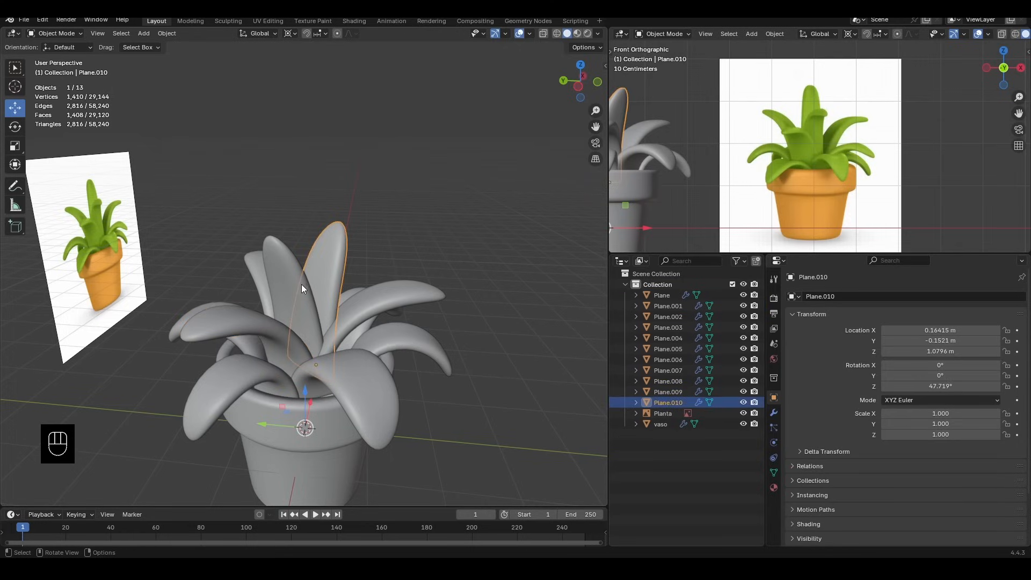
{"action": "left_click", "coordinate": [299, 287]}
{"action": "left_click", "coordinate": [253, 260]}
{"action": "left_click", "coordinate": [191, 313]}
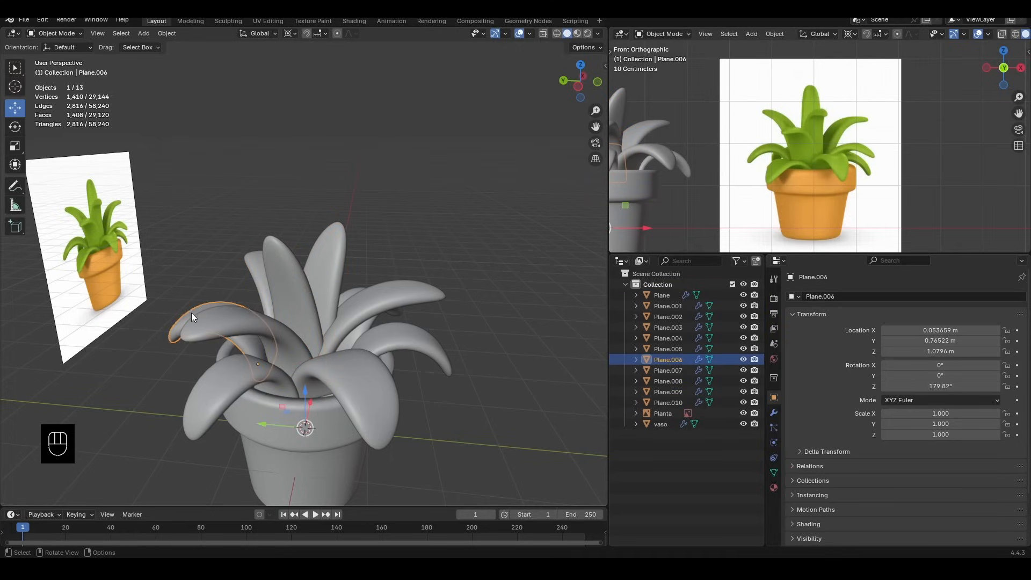
Show the modifiers of leaf Plane.006 and examine the whole potted plant from several sides beside the reference image
{"action": "left_click", "coordinate": [774, 413]}
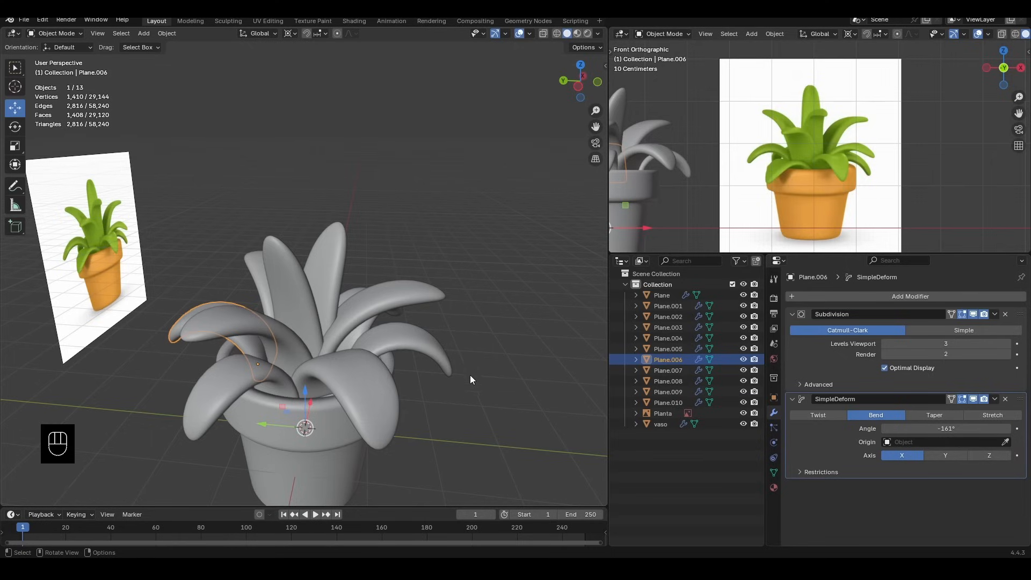
{"action": "middle_click_drag", "start_coordinate": [470, 375], "coordinate": [329, 314]}
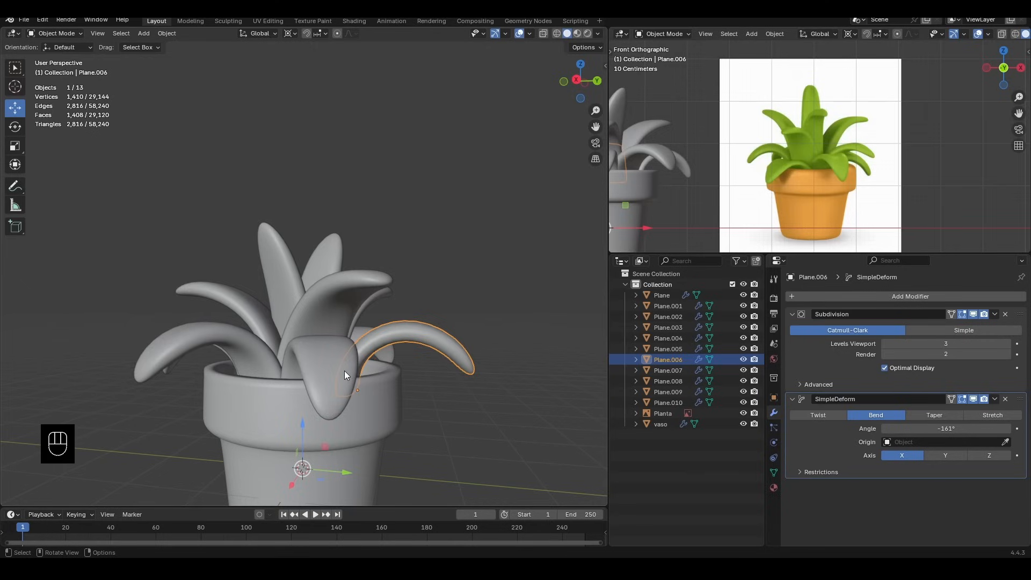
{"action": "scroll", "coordinate": [329, 315], "scroll_direction": "down", "scroll_amount": 5}
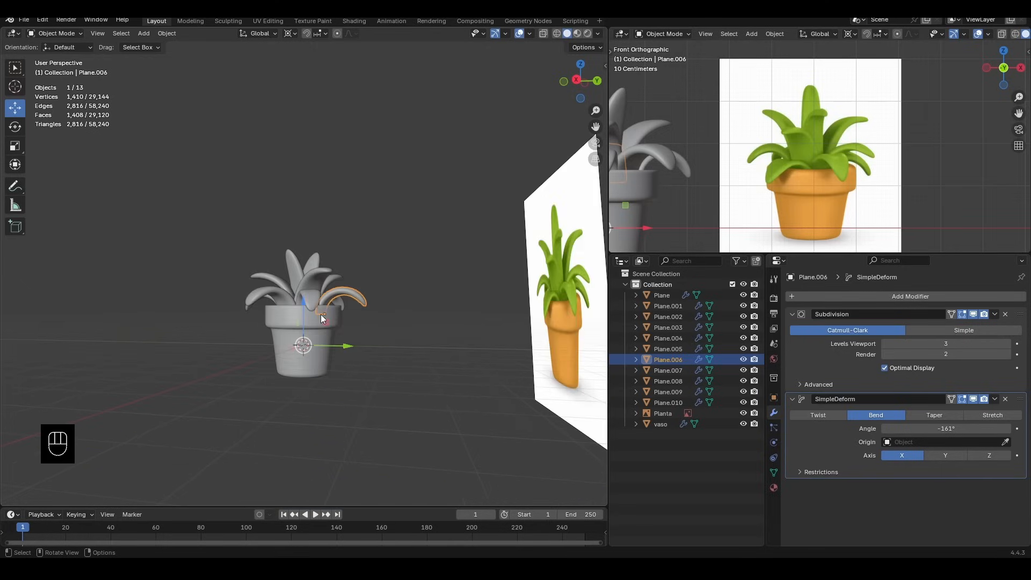
{"action": "middle_click_drag", "start_coordinate": [321, 314], "coordinate": [352, 301]}
{"action": "scroll", "coordinate": [273, 272], "scroll_direction": "up", "scroll_amount": 2}
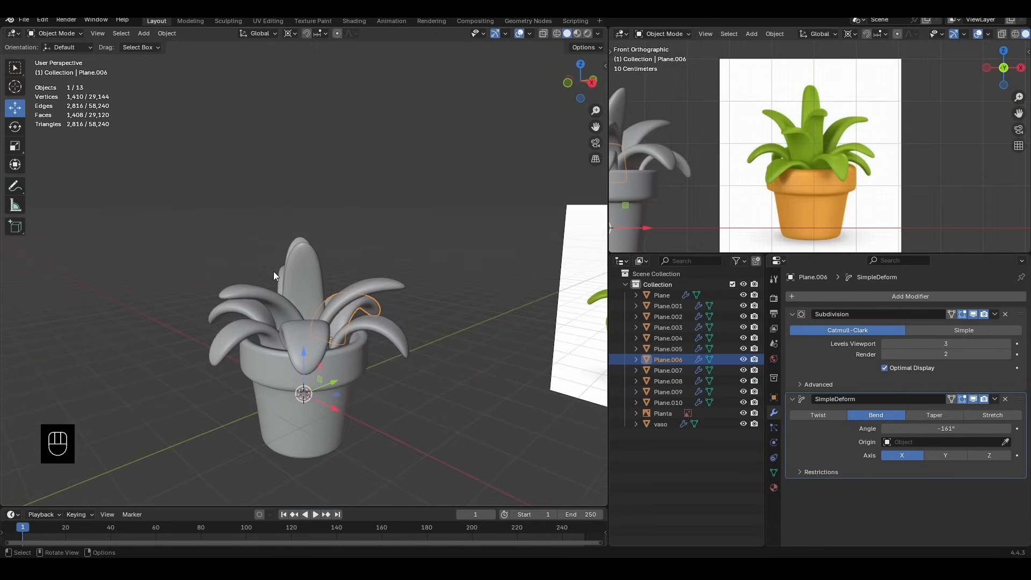
{"action": "middle_click_drag", "start_coordinate": [304, 332], "coordinate": [339, 332]}
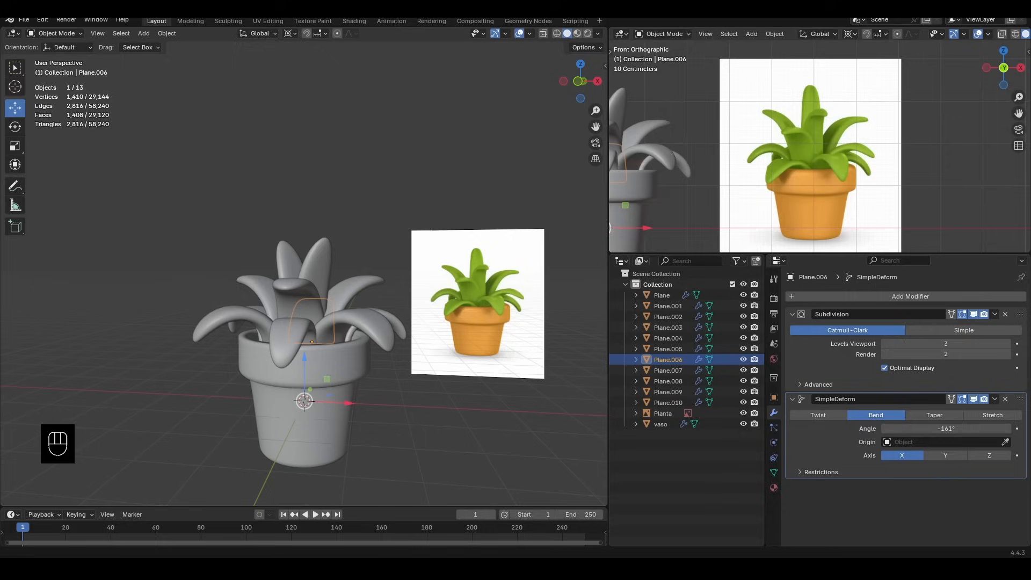
{"action": "mouse_move", "coordinate": [352, 569]}
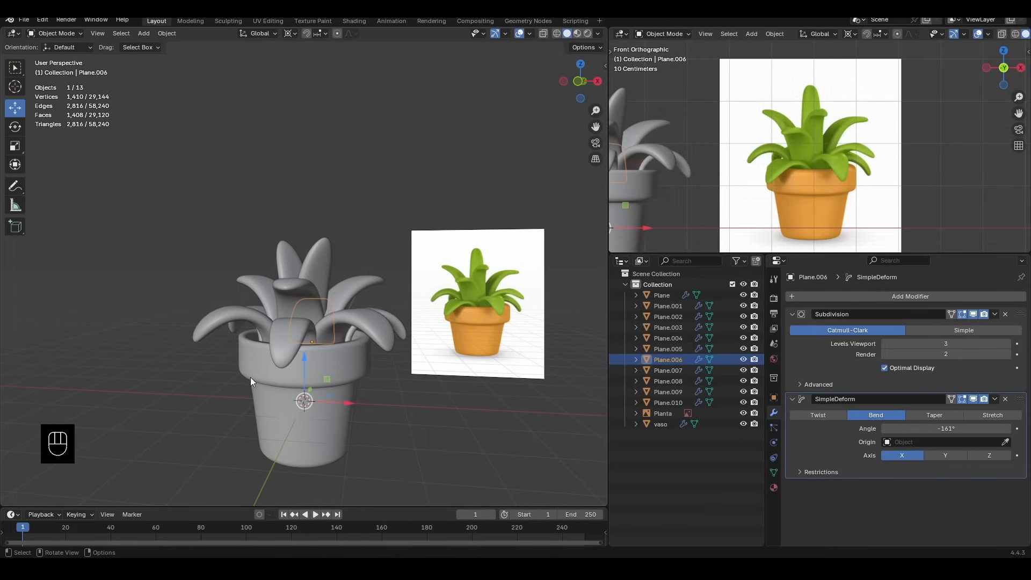